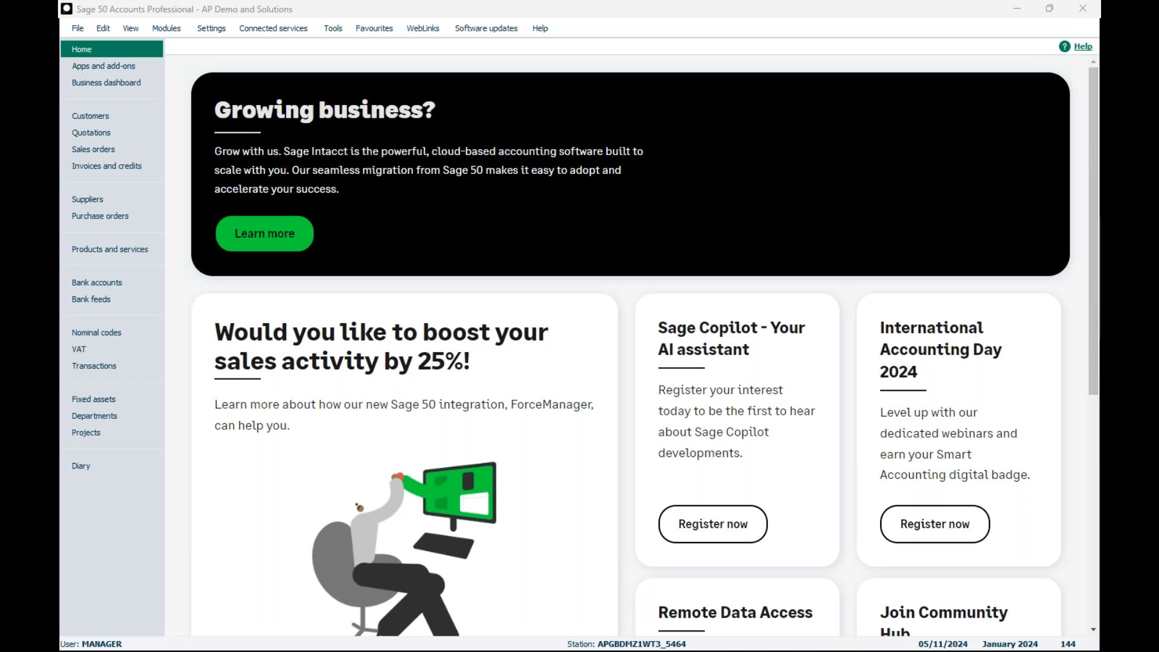
Open the list of bank accounts
left_click(73, 281)
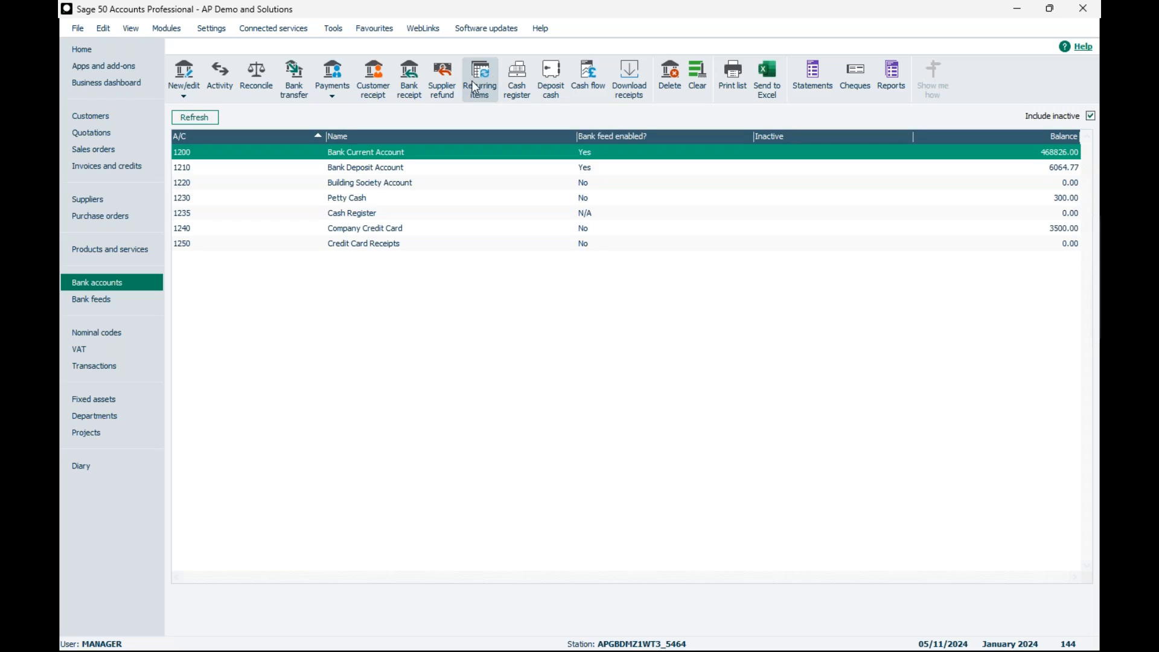
Hide the Recurring items command in the bank accounts module and restore it
right_click(555, 77)
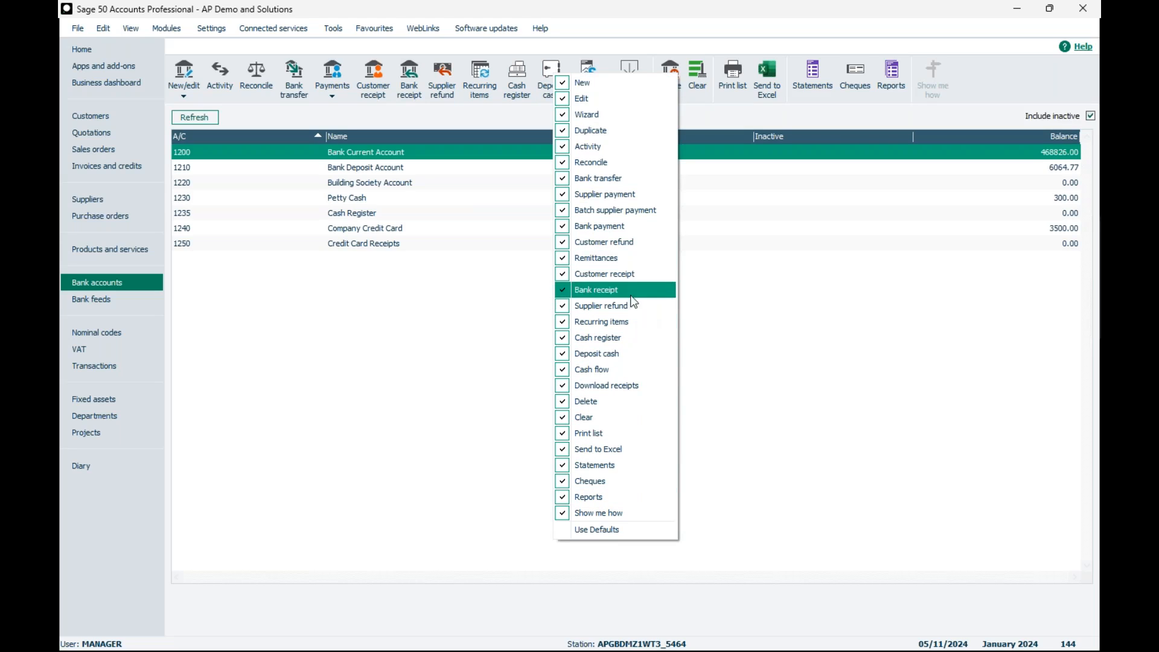
left_click(604, 324)
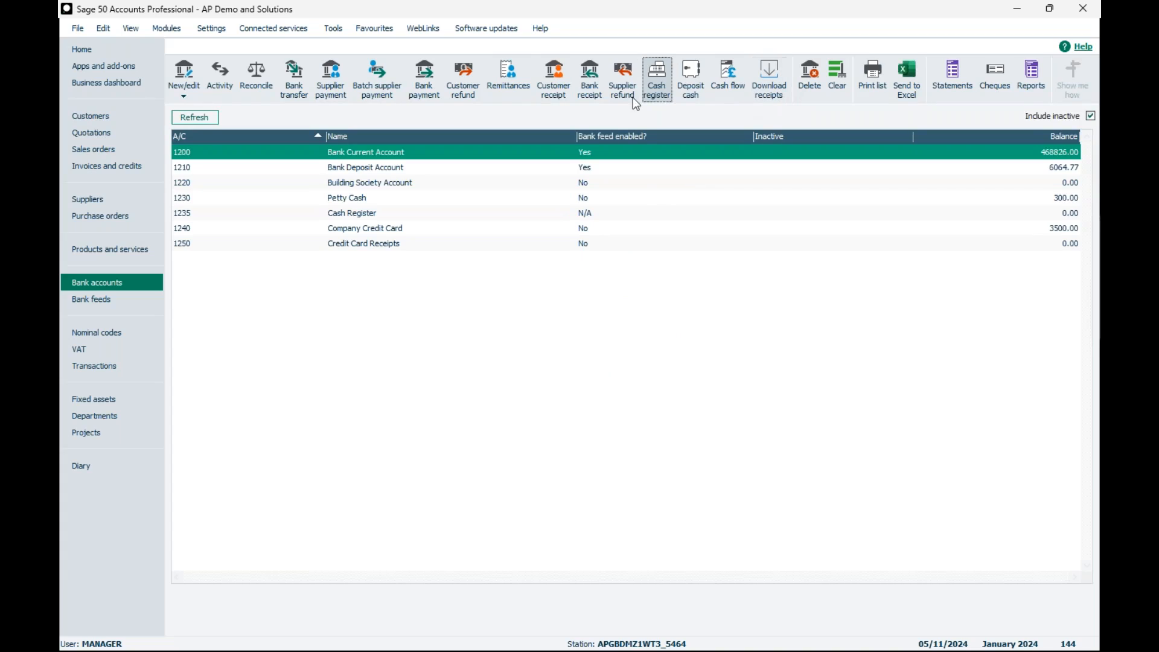
right_click(517, 107)
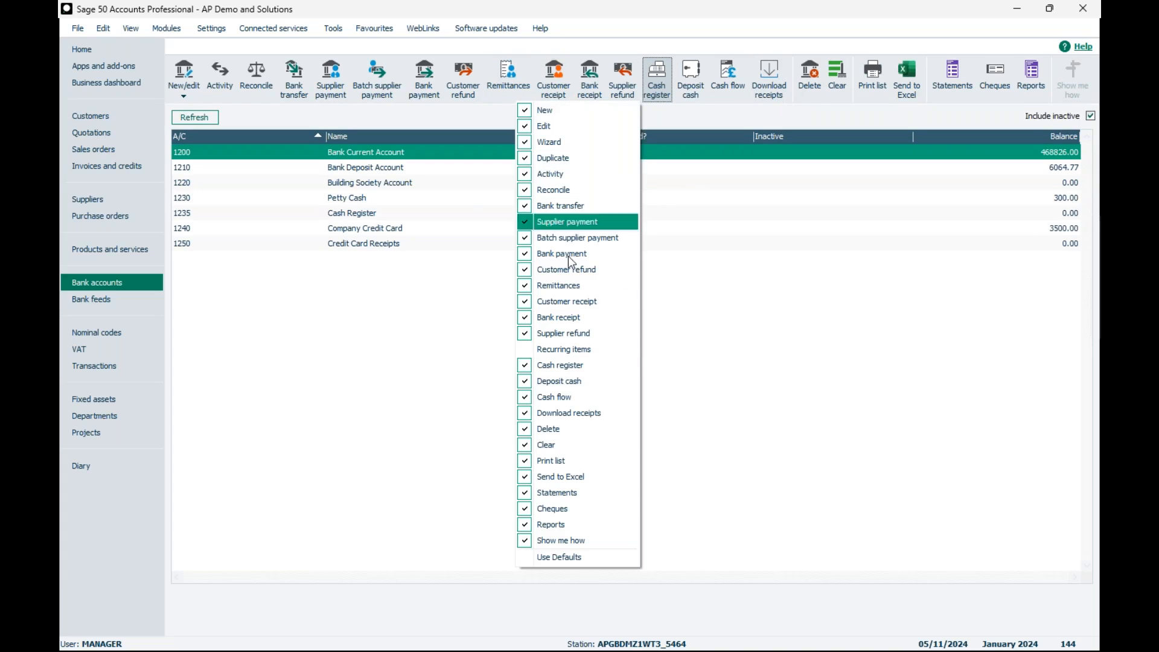
left_click(568, 350)
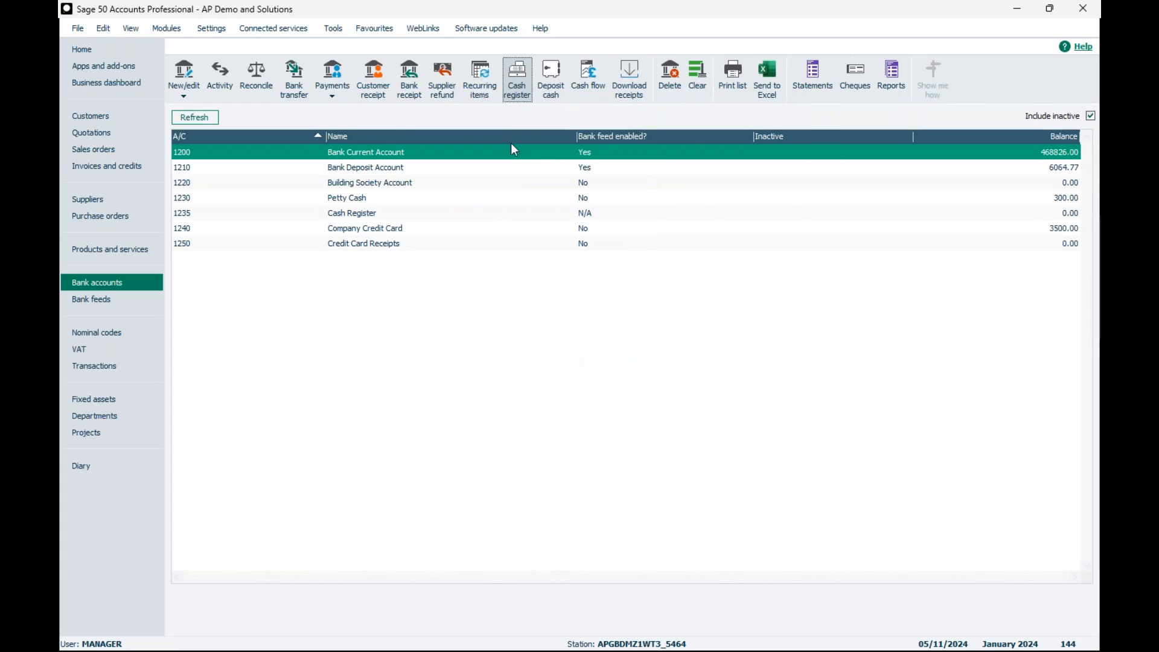
Open the recurring items in a maximized window and start a new entry using bank account 1200, Bank Current Account
left_click(478, 76)
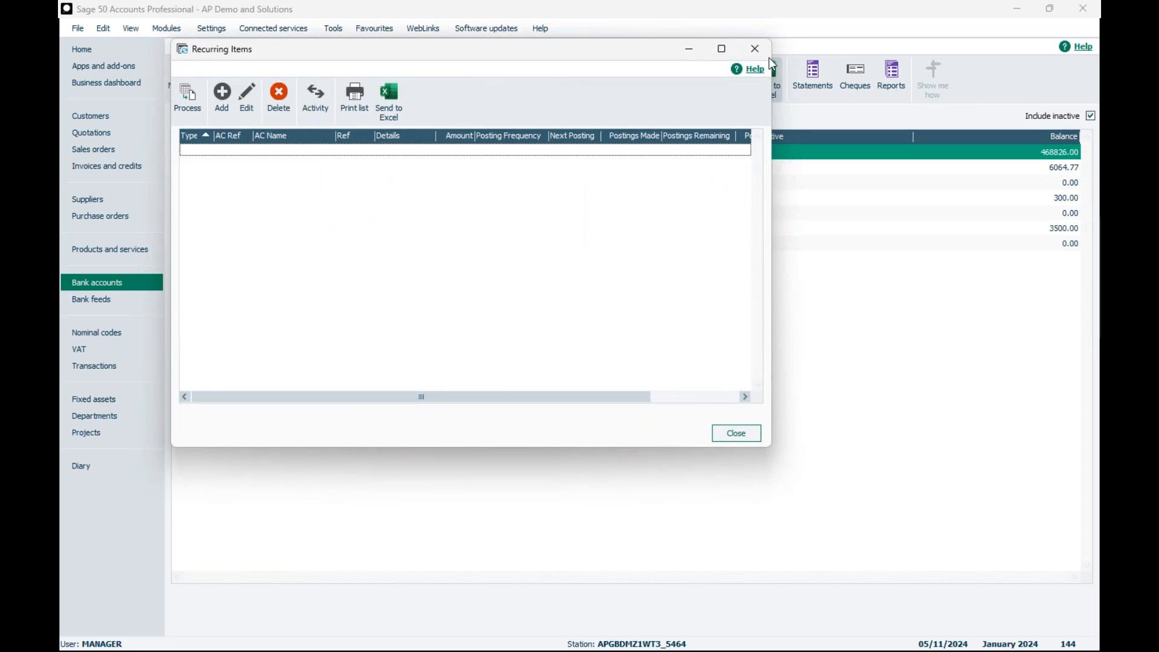
left_click(720, 49)
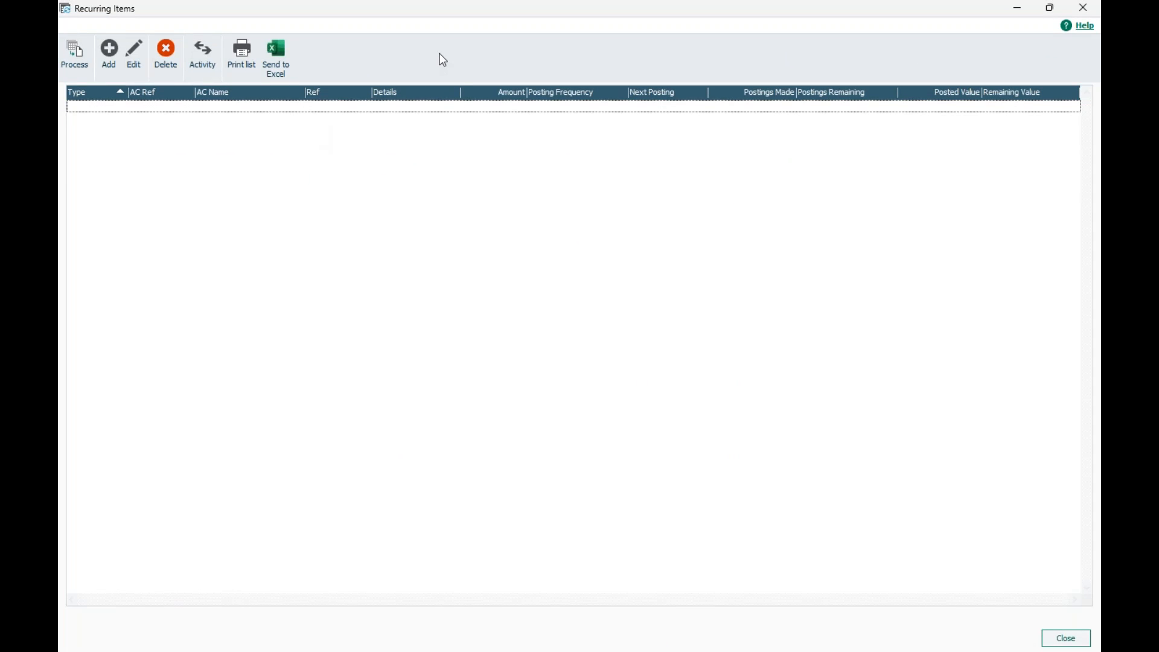
left_click(110, 56)
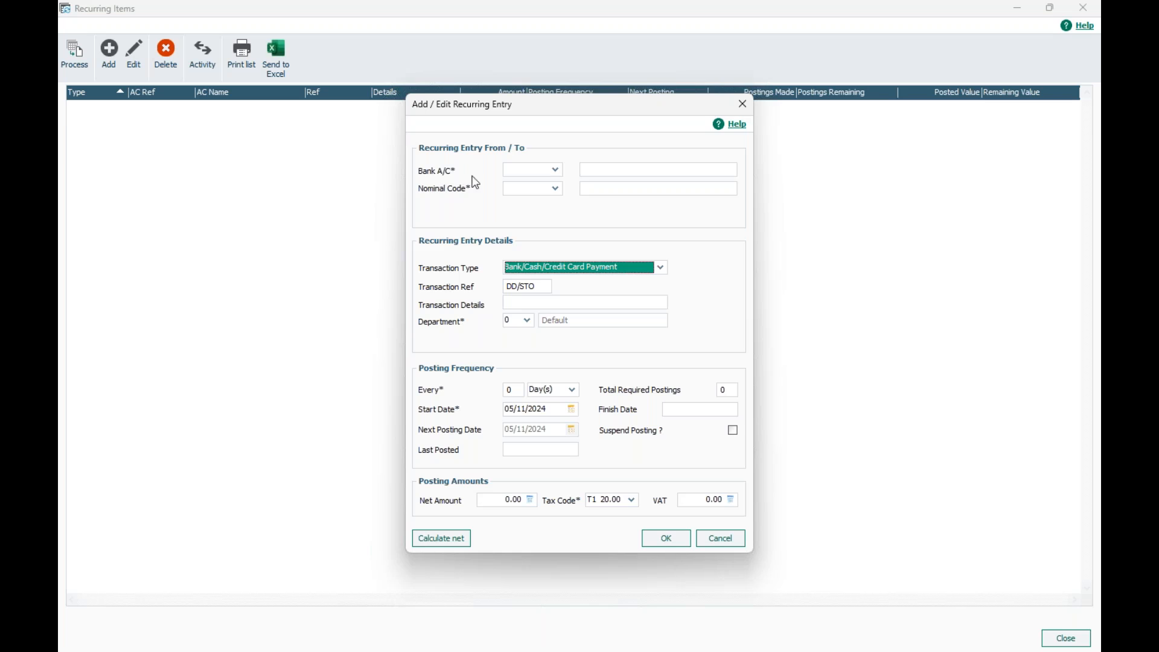
left_click(555, 171)
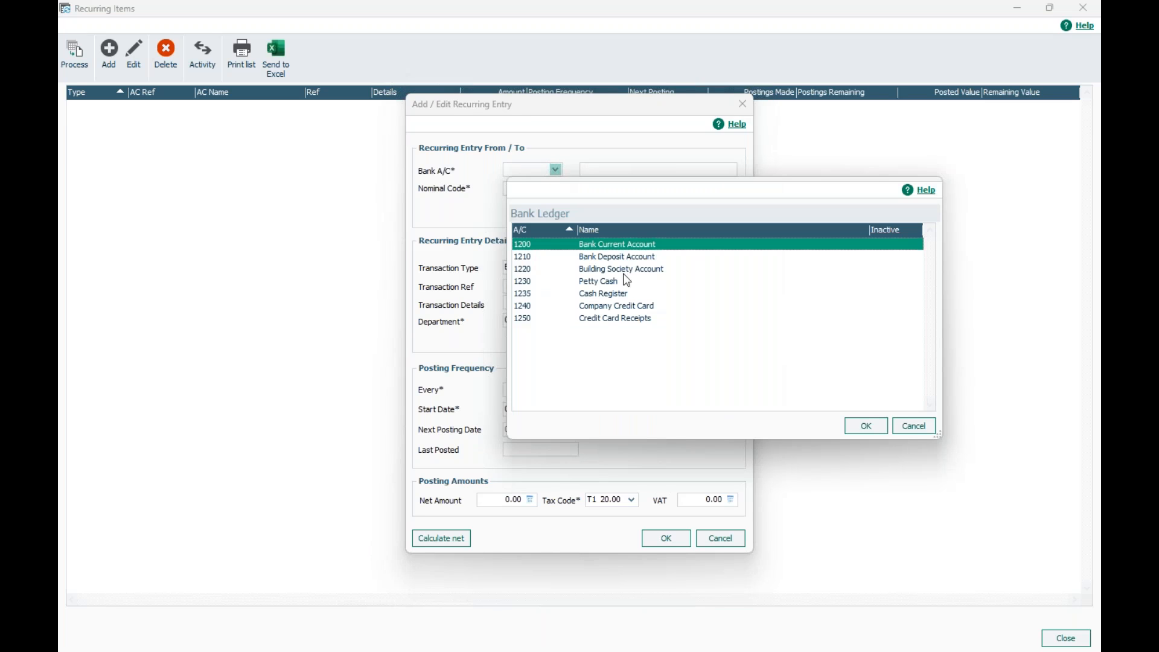
left_click(863, 426)
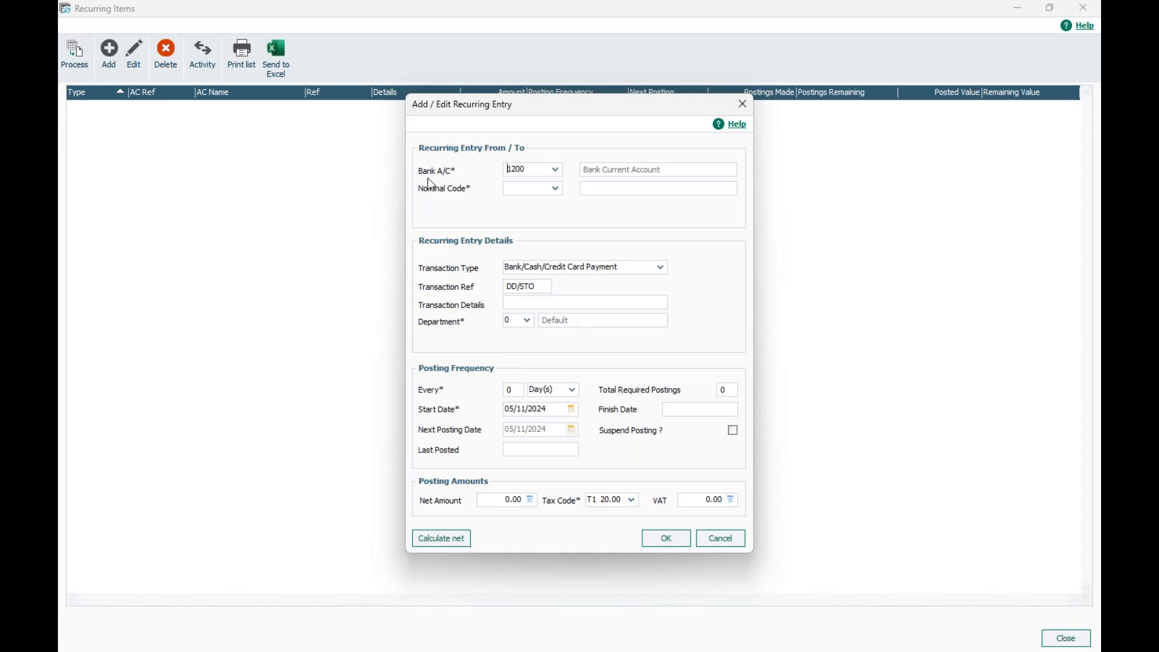
Search the nominal codes for "rent" and assign 7100 Rent to the recurring entry
left_click(556, 189)
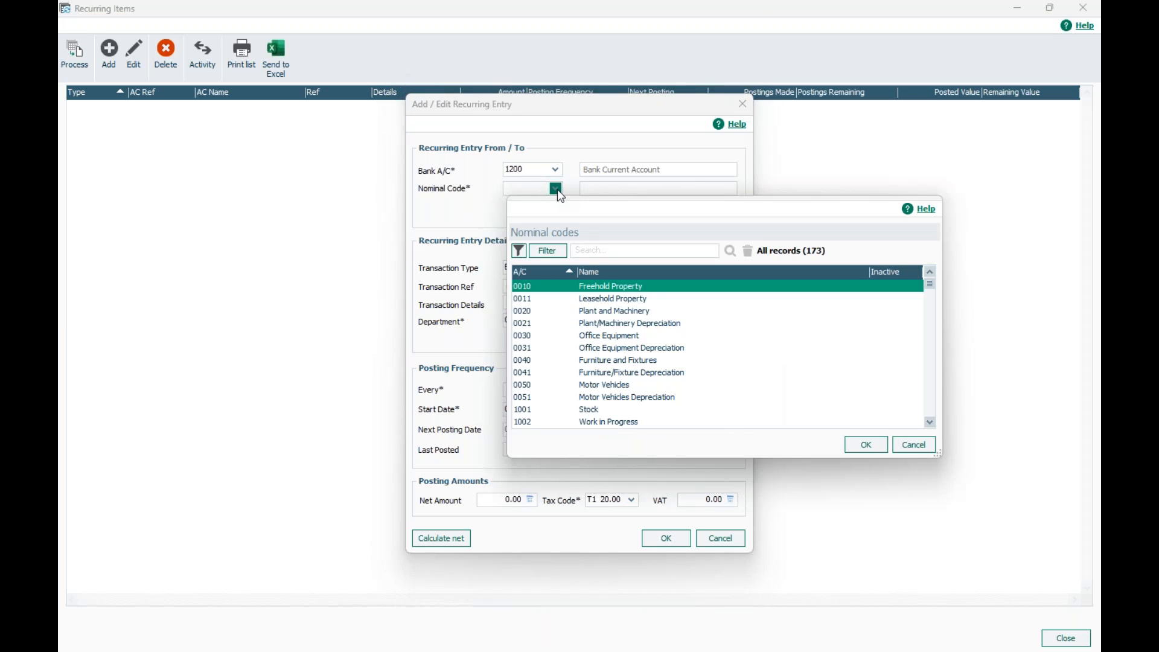
type("rent")
left_click(730, 253)
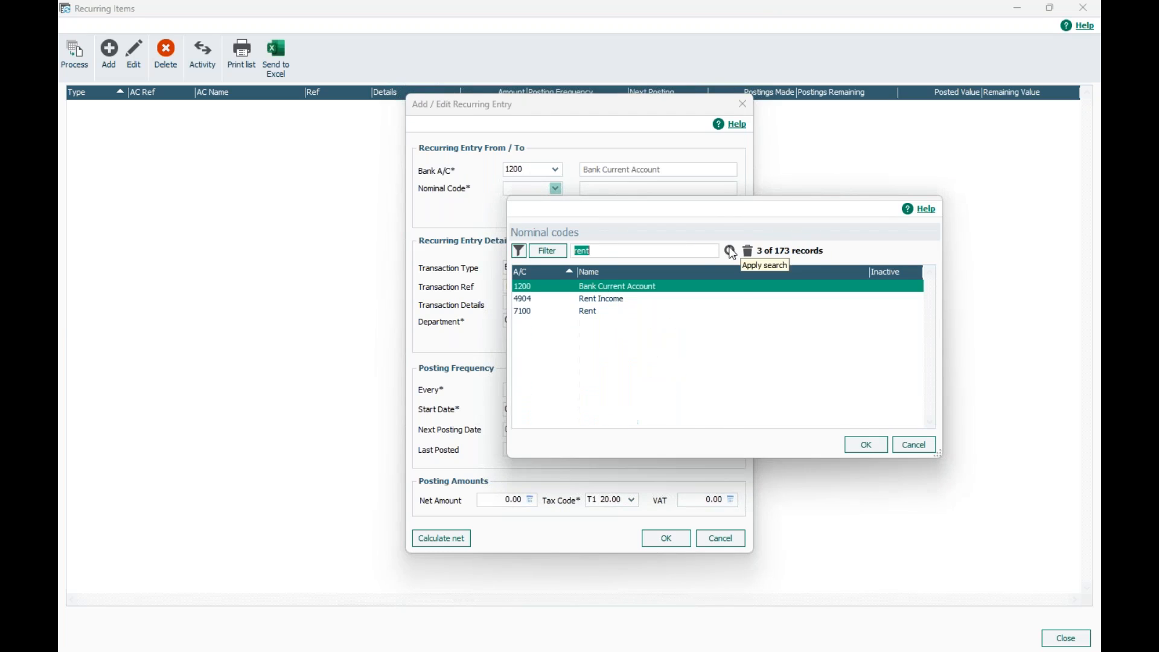
left_click(588, 312)
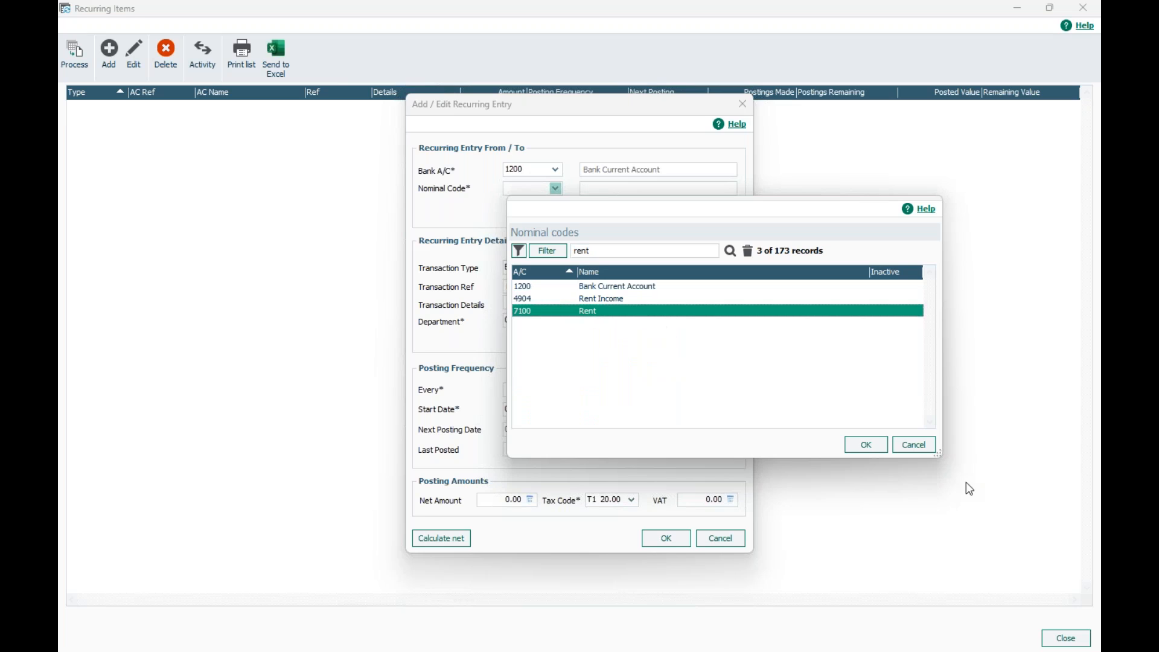
left_click(855, 443)
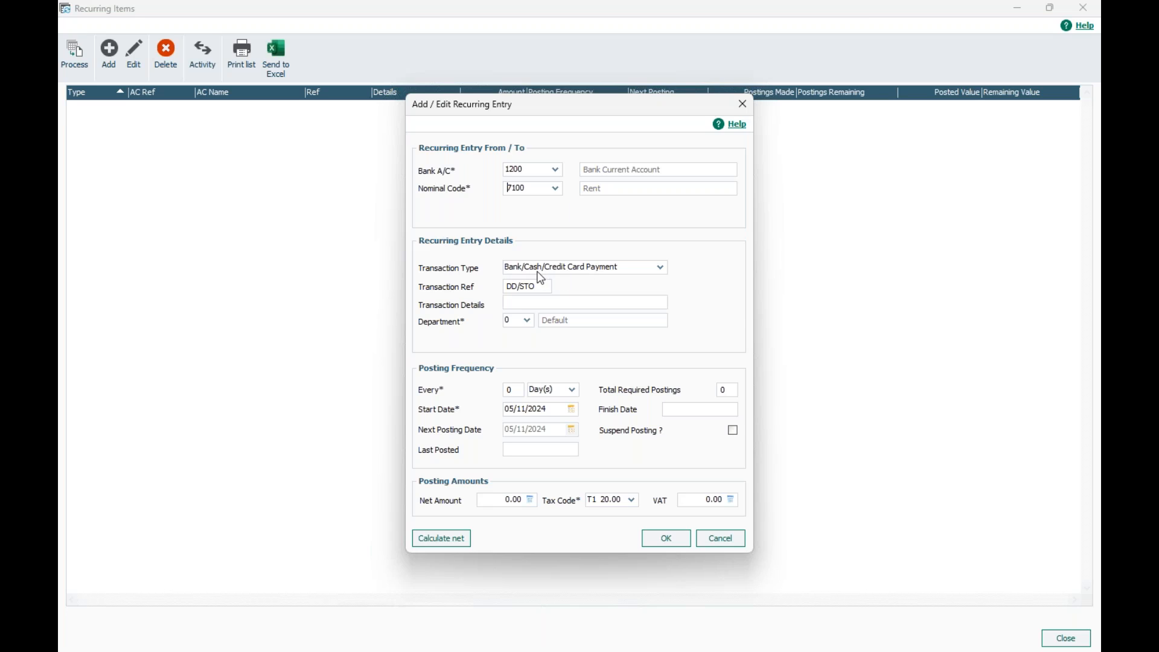
Review the available transaction types for the recurring entry, keeping Bank/Cash/Credit Card Payment selected
left_click(662, 267)
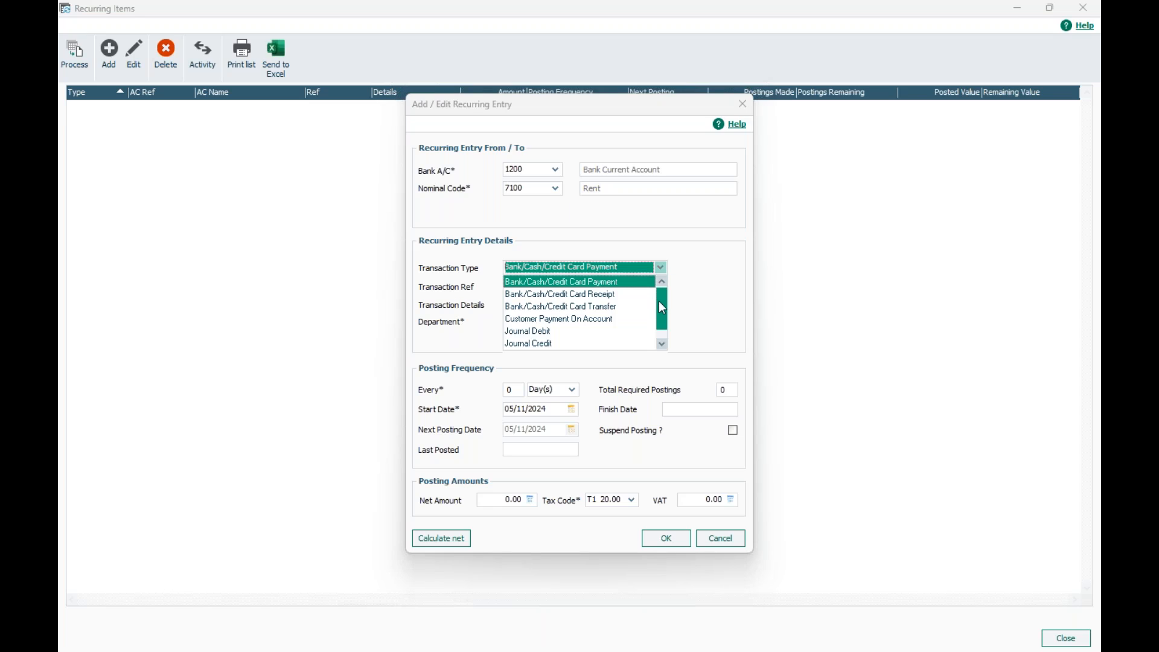
scroll(661, 312, "down", 3)
scroll(662, 288, "up", 3)
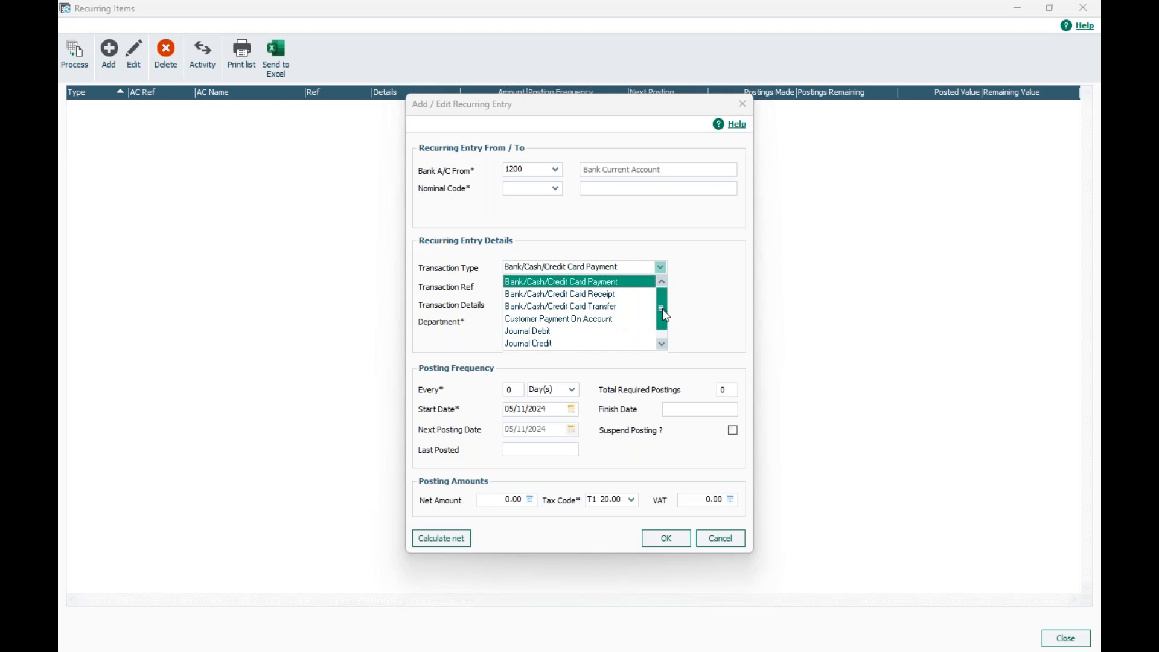
left_click_drag(662, 311, 662, 323)
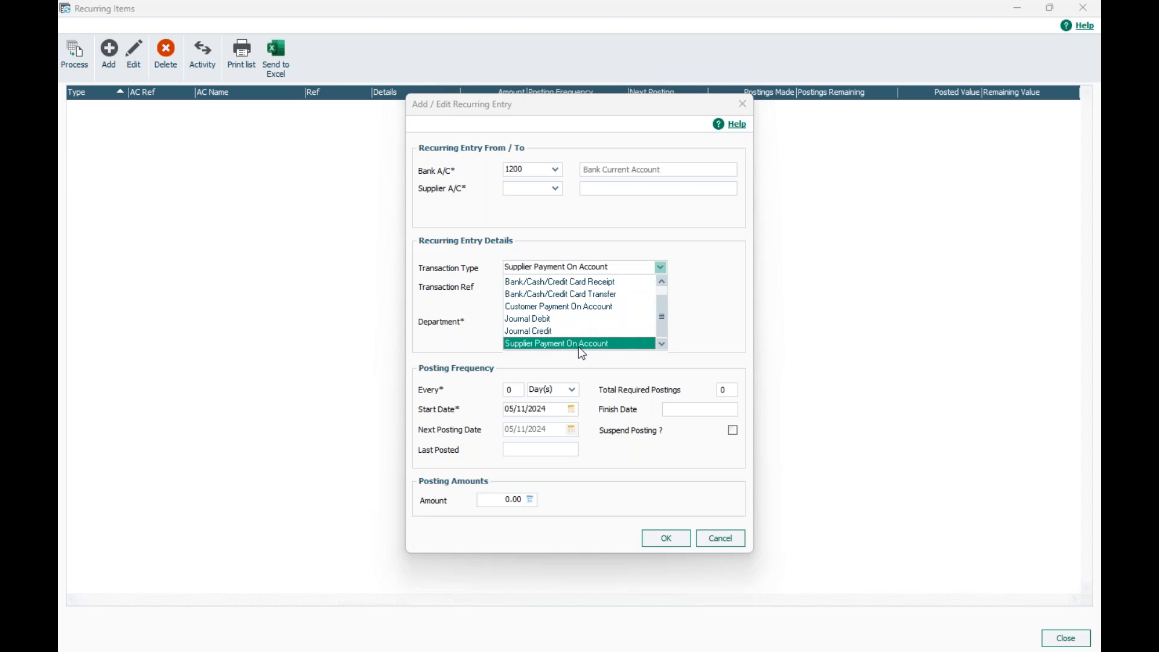
left_click(662, 282)
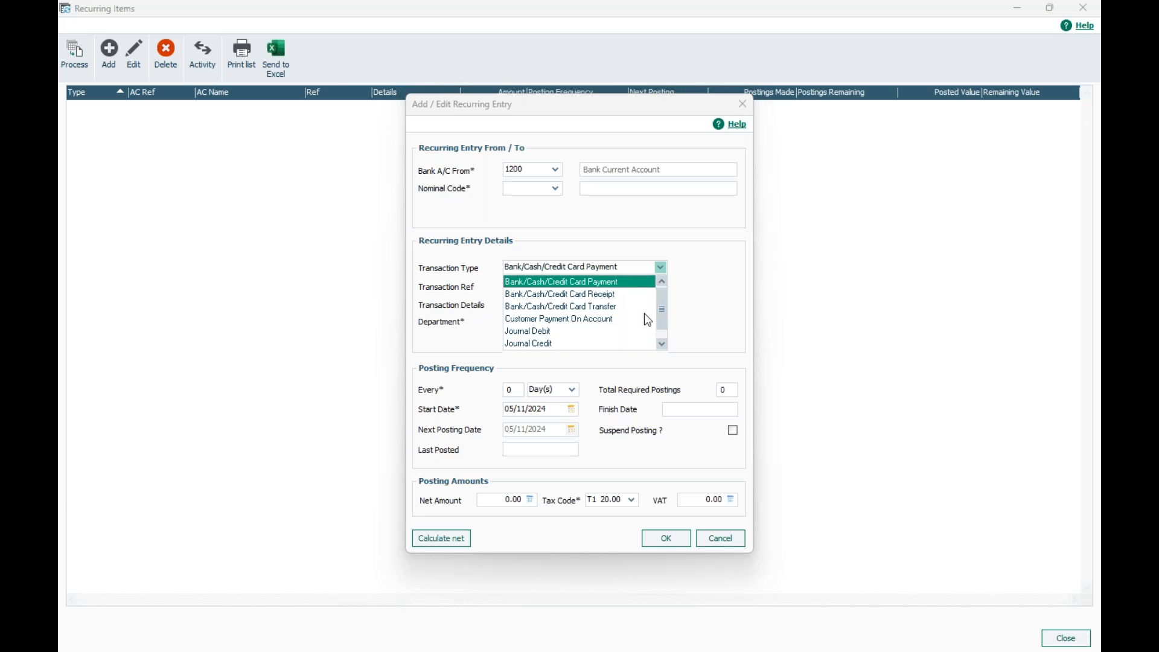
left_click(596, 283)
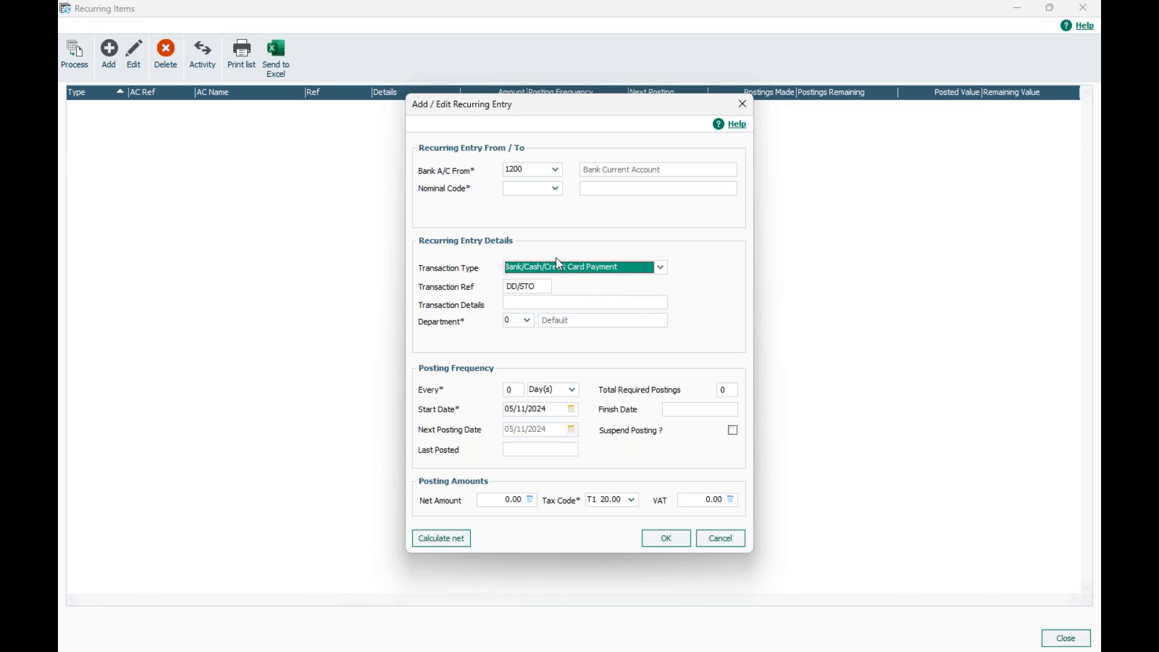
left_click(658, 269)
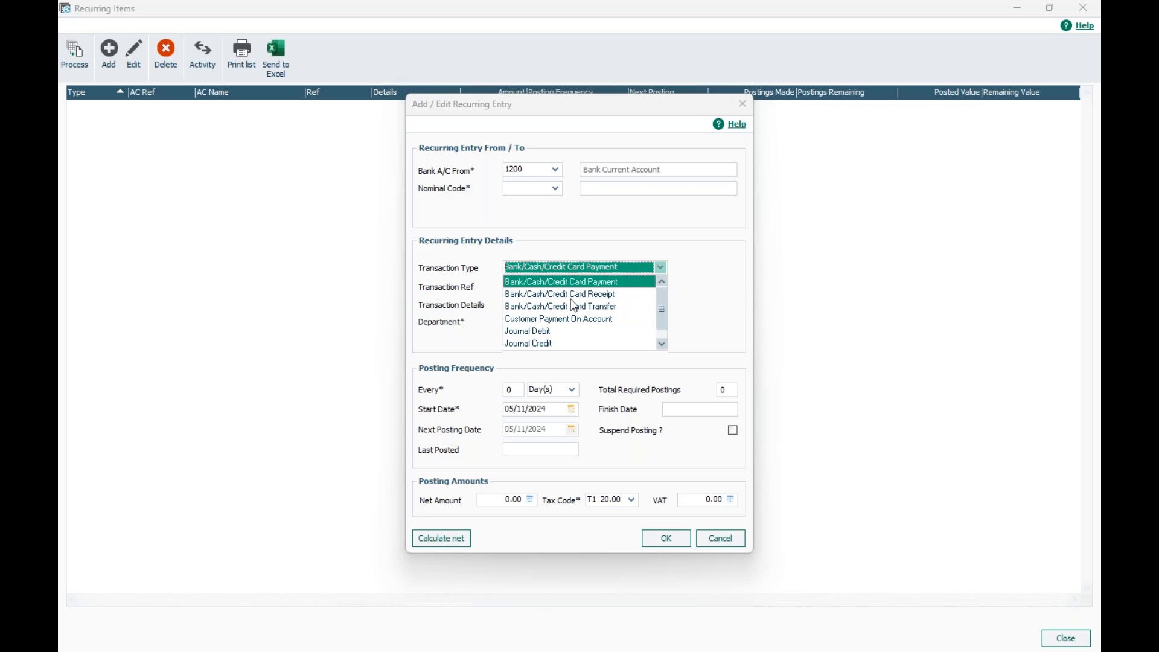
left_click(692, 285)
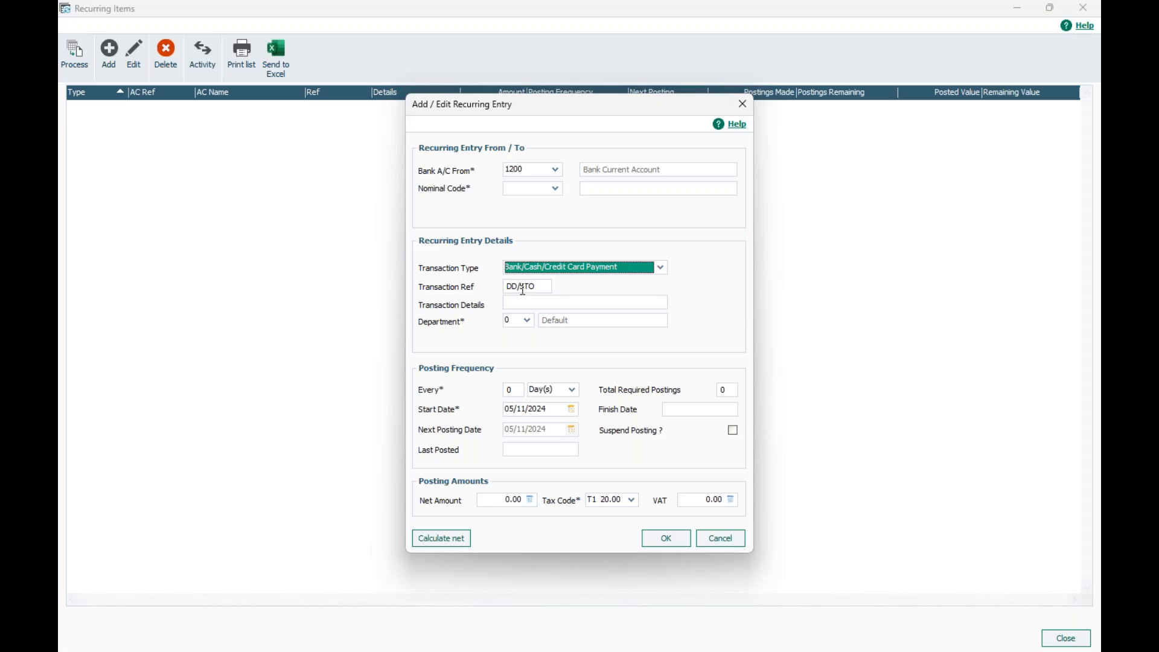
Enter "Rent" as the transaction details and set the posting frequency to every 1 month
left_click(535, 286)
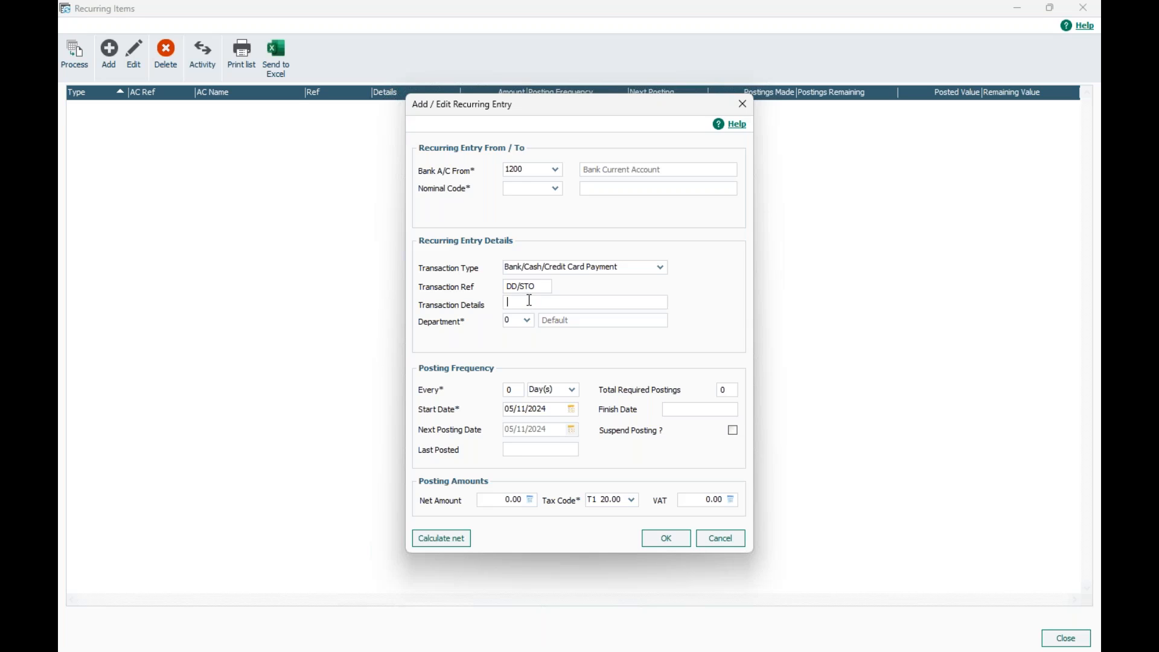
type("Rent")
left_click(546, 394)
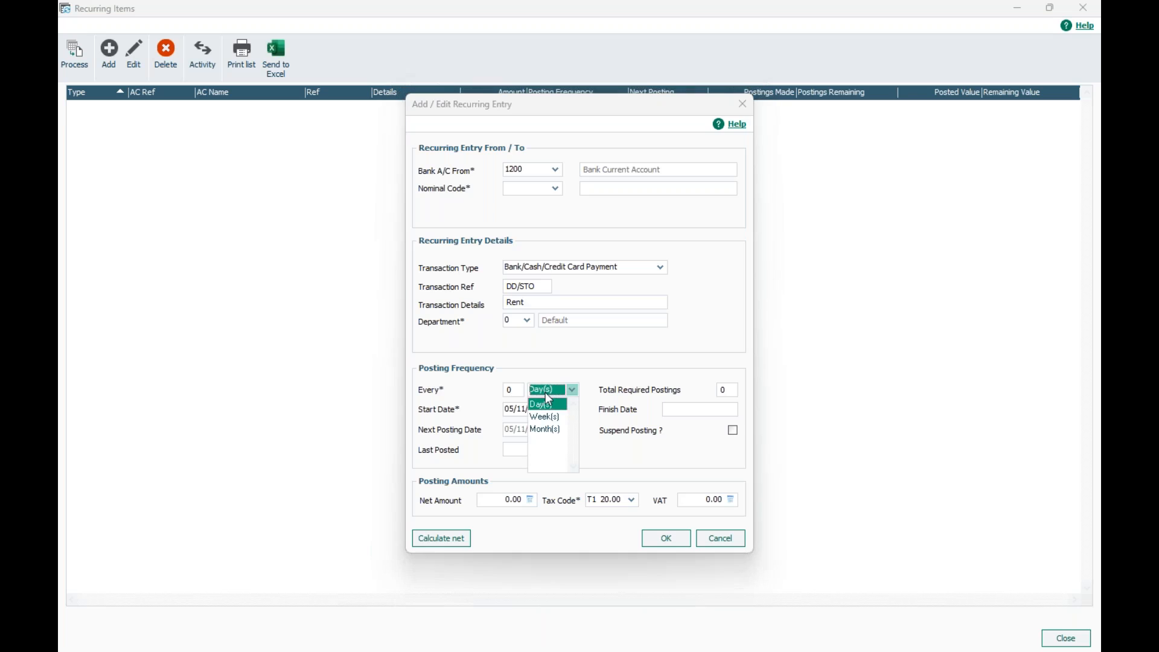
left_click(540, 429)
left_click(520, 389)
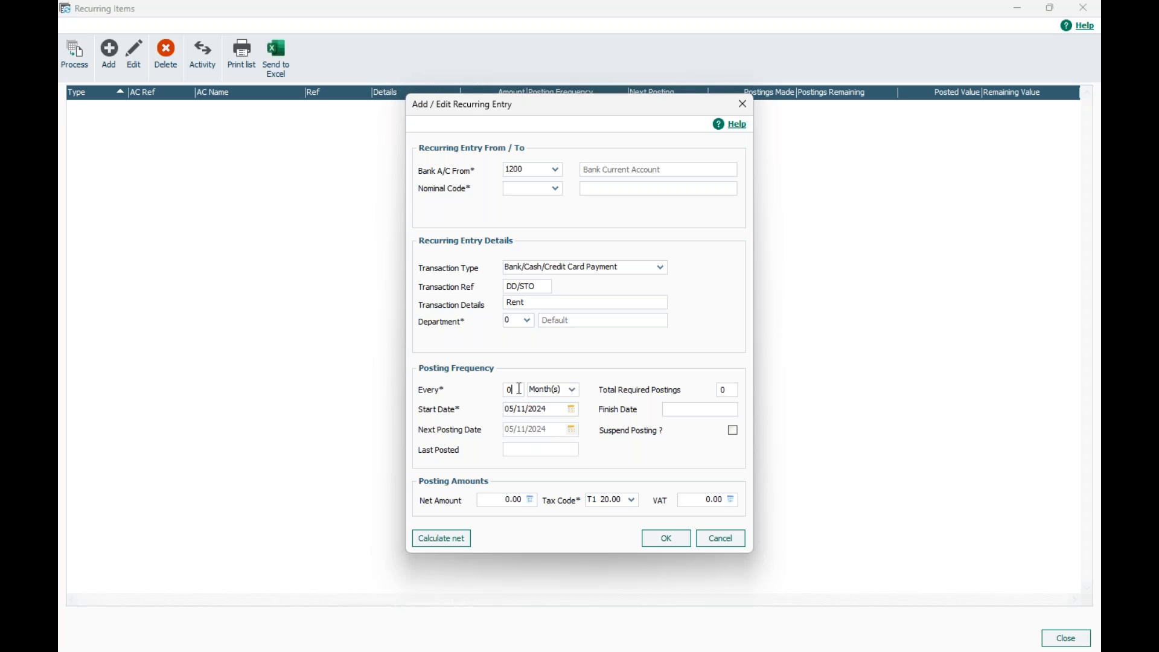
type("1")
left_click(572, 391)
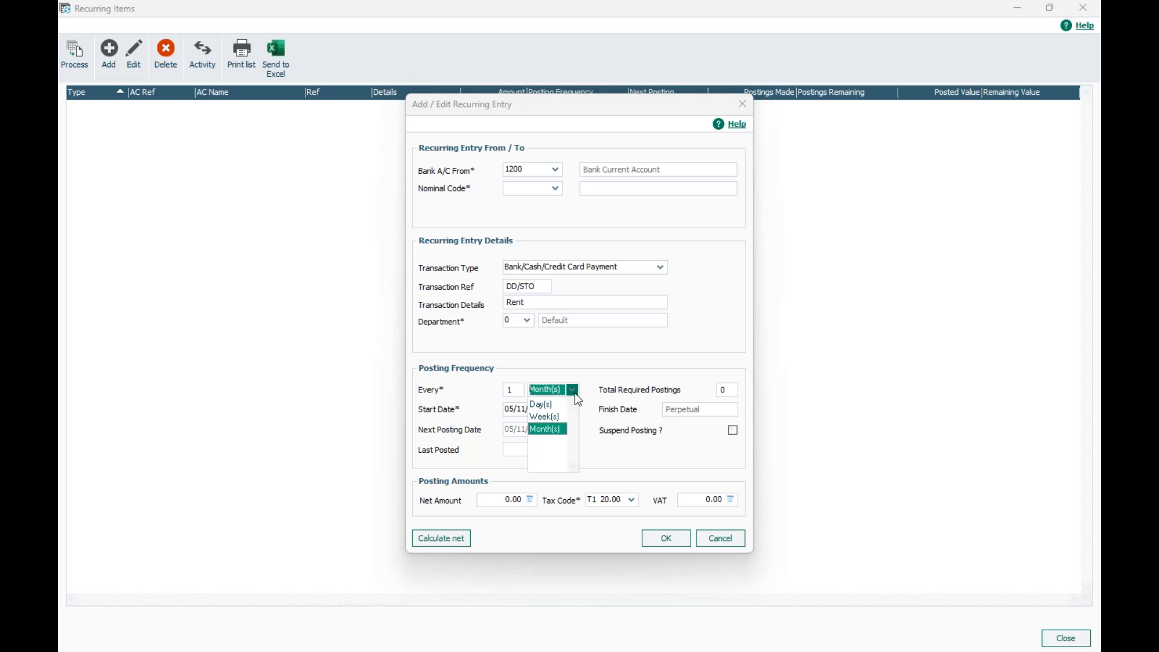
left_click(575, 394)
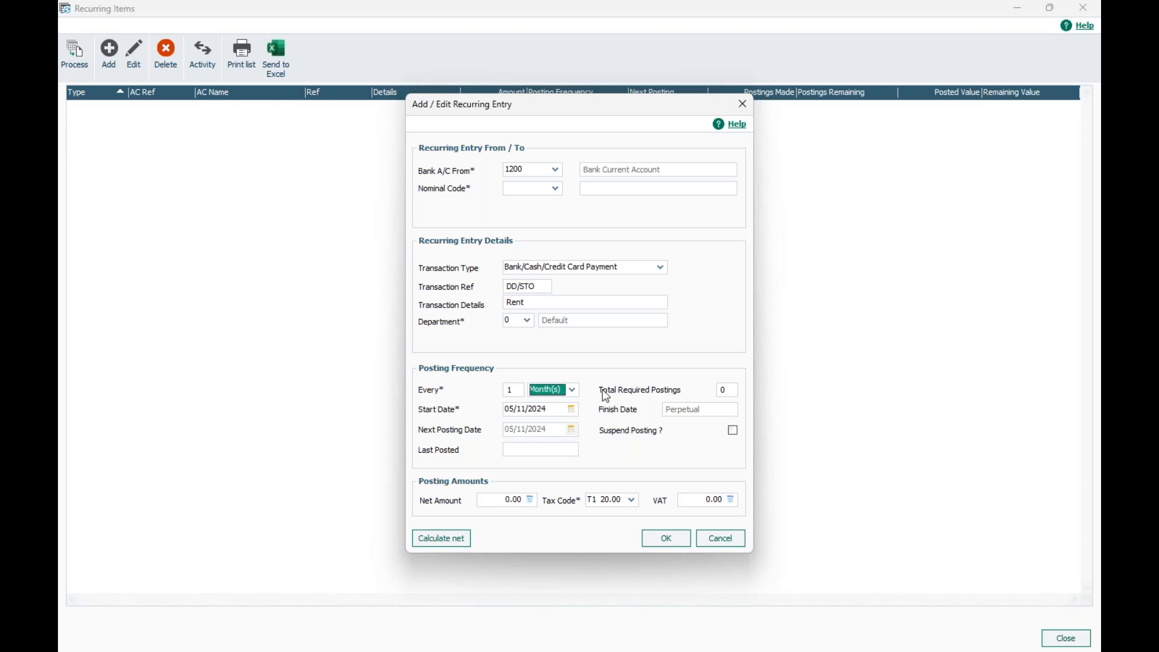
Set the total required postings to 6 and check the start date's calendar without changing the date
left_click(731, 393)
type("6")
left_click(571, 410)
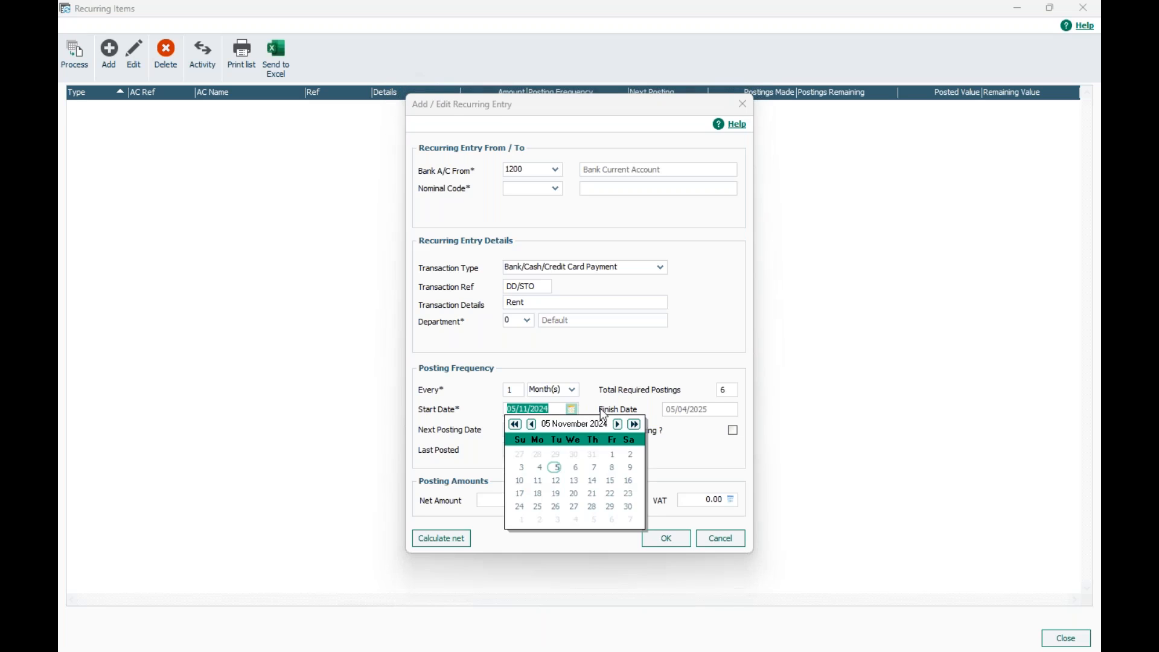
left_click(571, 410)
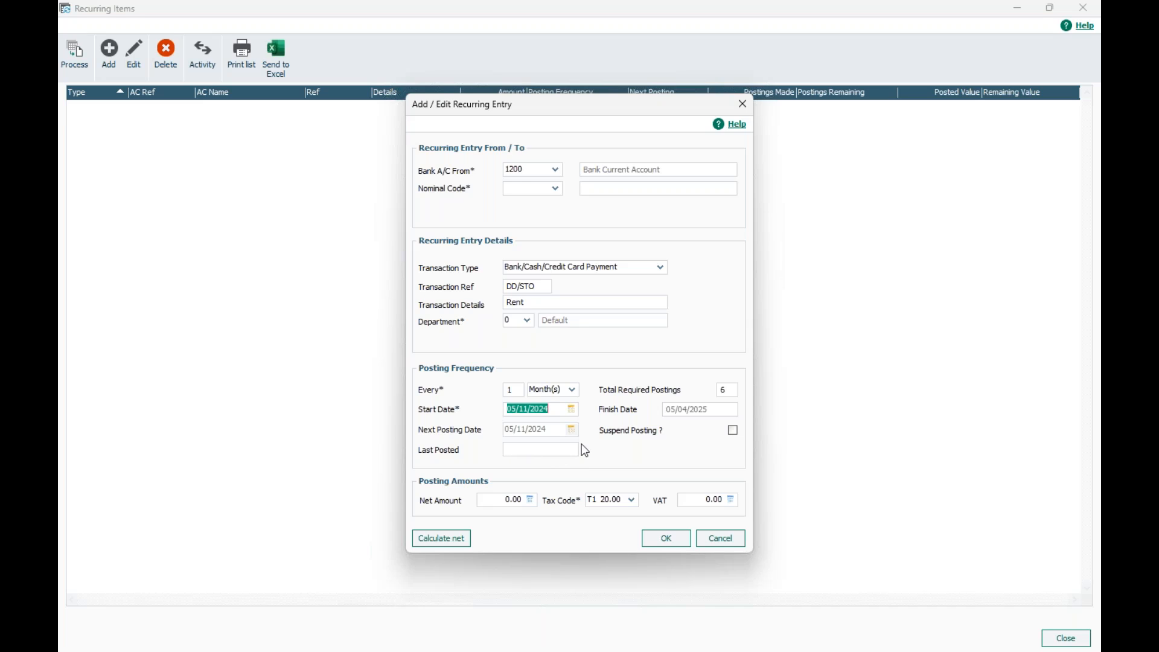
Set the recurring entry's net amount to 1000.00 and let its VAT be calculated
left_click(498, 500)
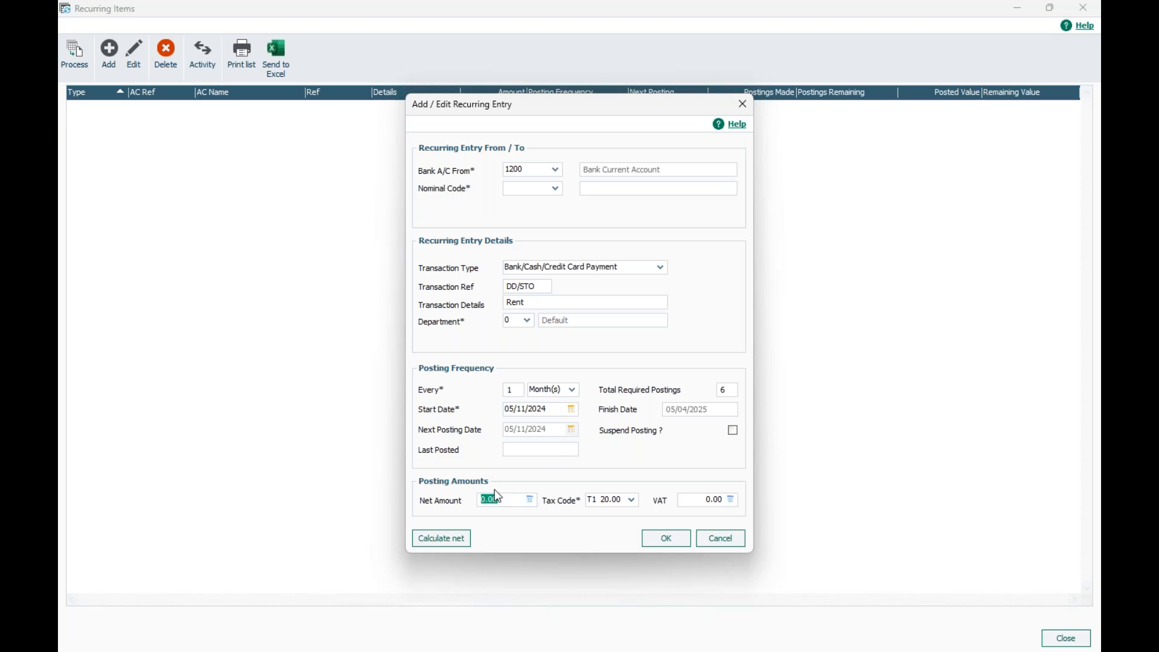
type("1000")
left_click(682, 501)
left_click(690, 502)
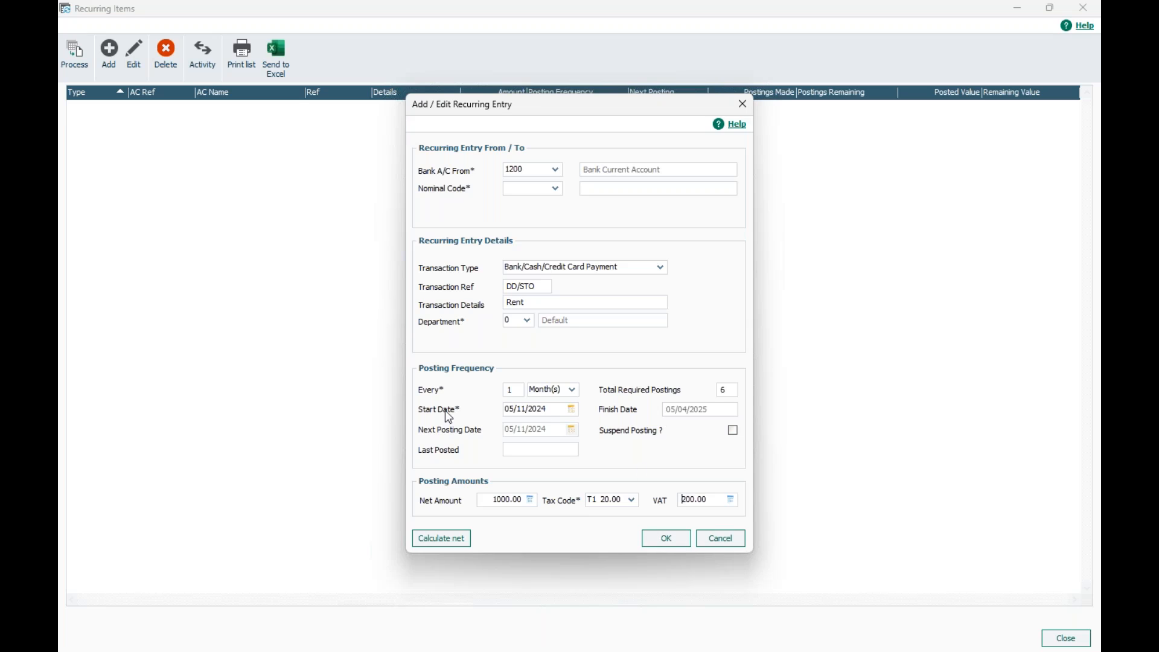
Check the start date's calendar again and try to save the recurring entry
left_click(572, 410)
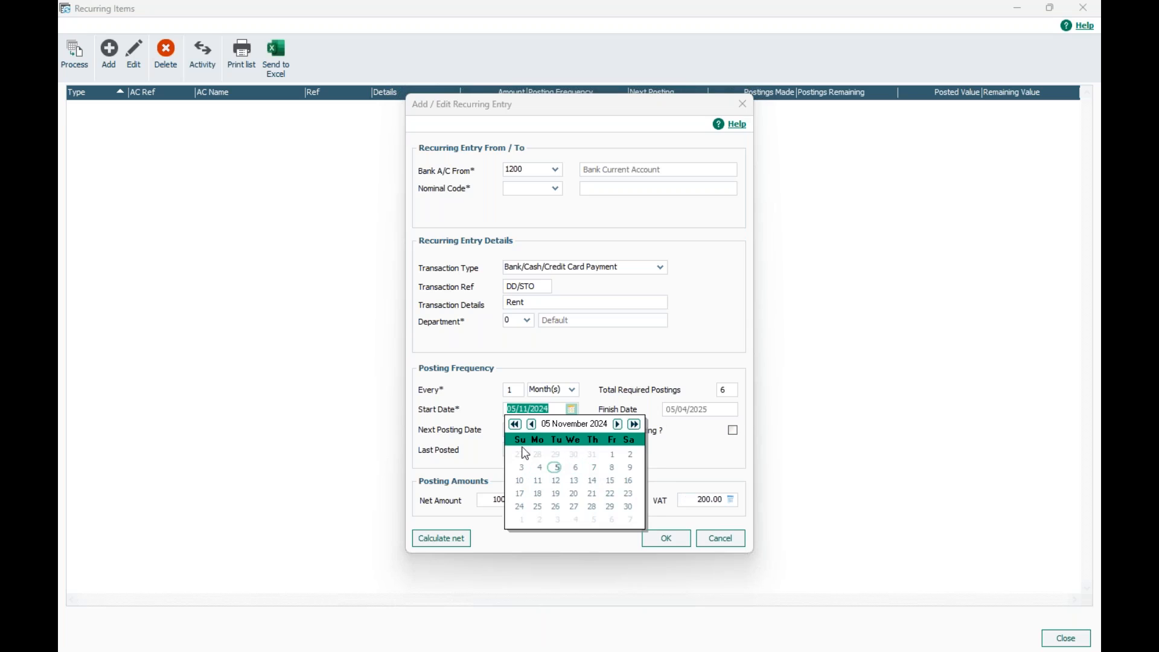
left_click(667, 444)
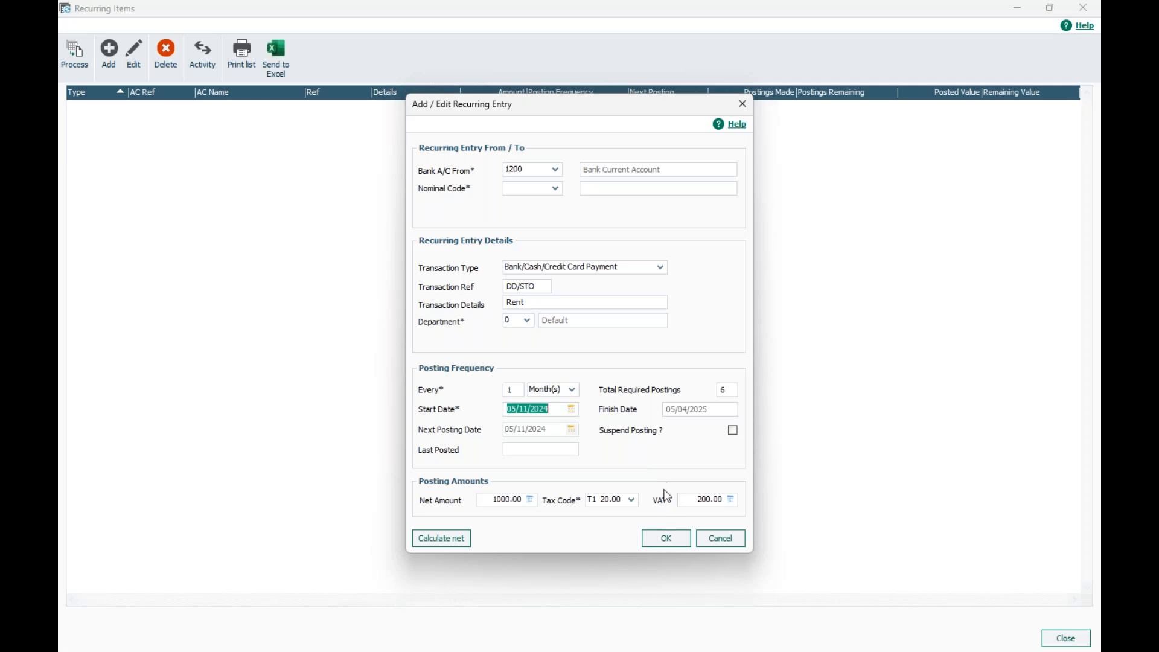
left_click(666, 537)
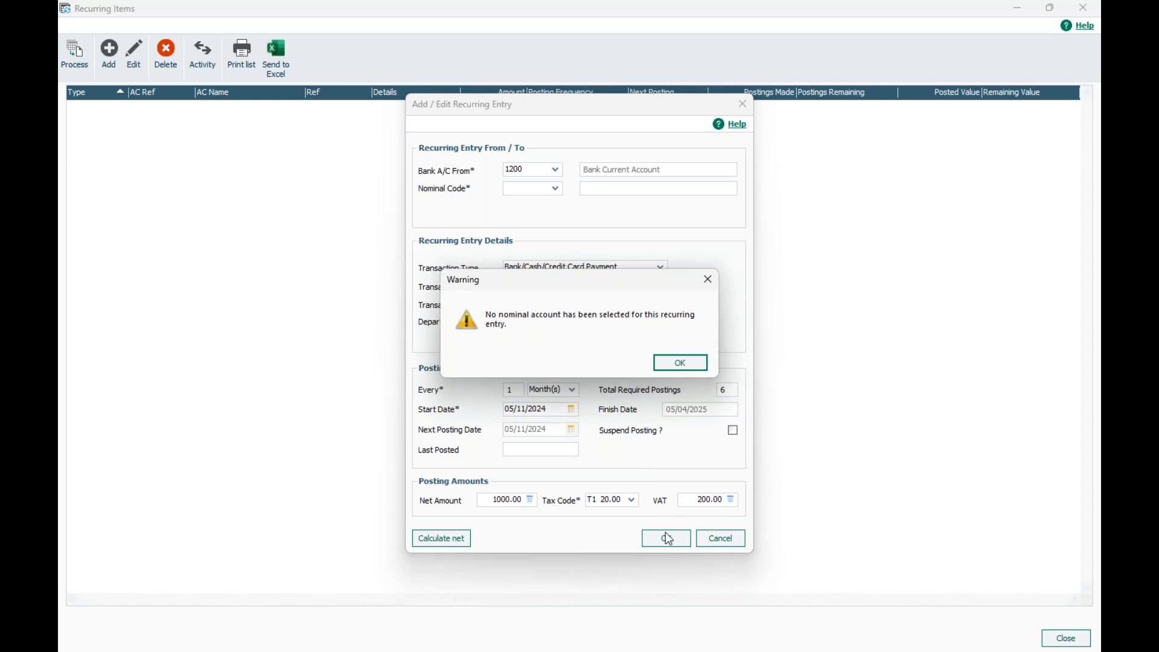
left_click(690, 361)
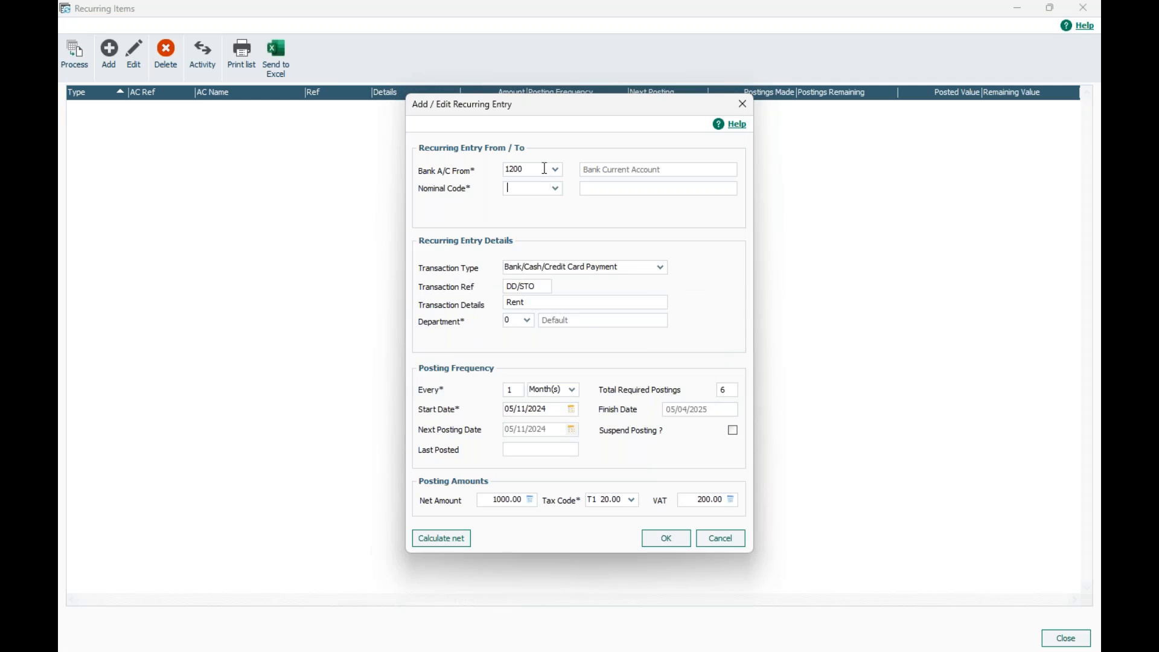
Search the nominal codes for "rent", assign 7100 Rent to the recurring entry and save it
left_click(555, 188)
type("re")
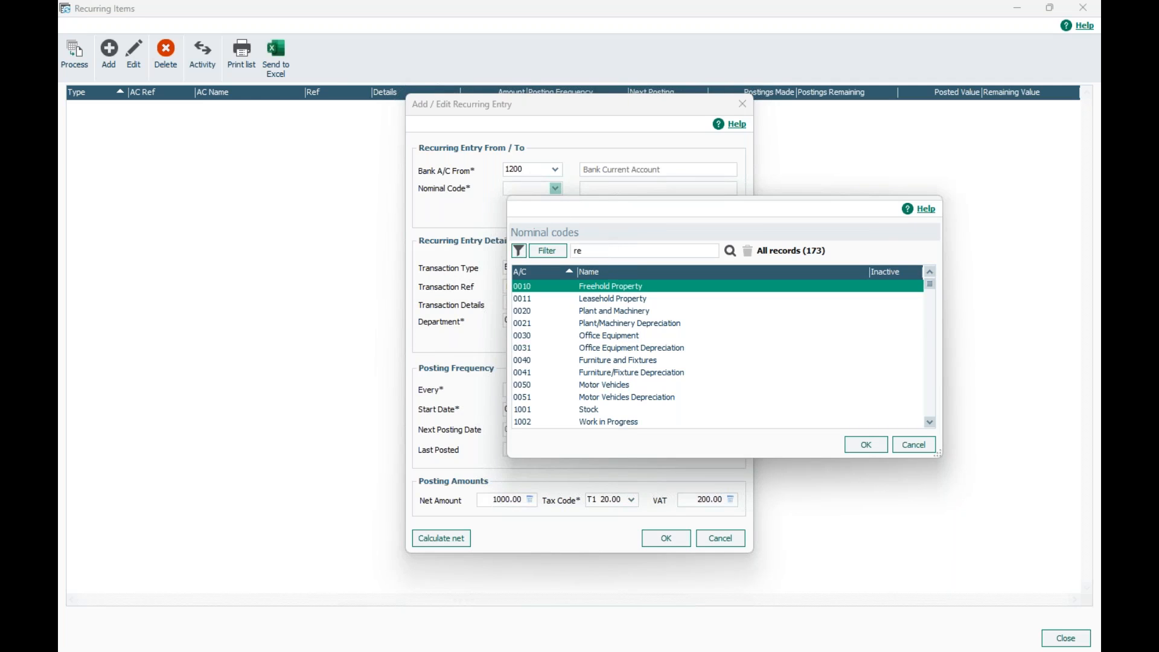
type("nt")
key("Return")
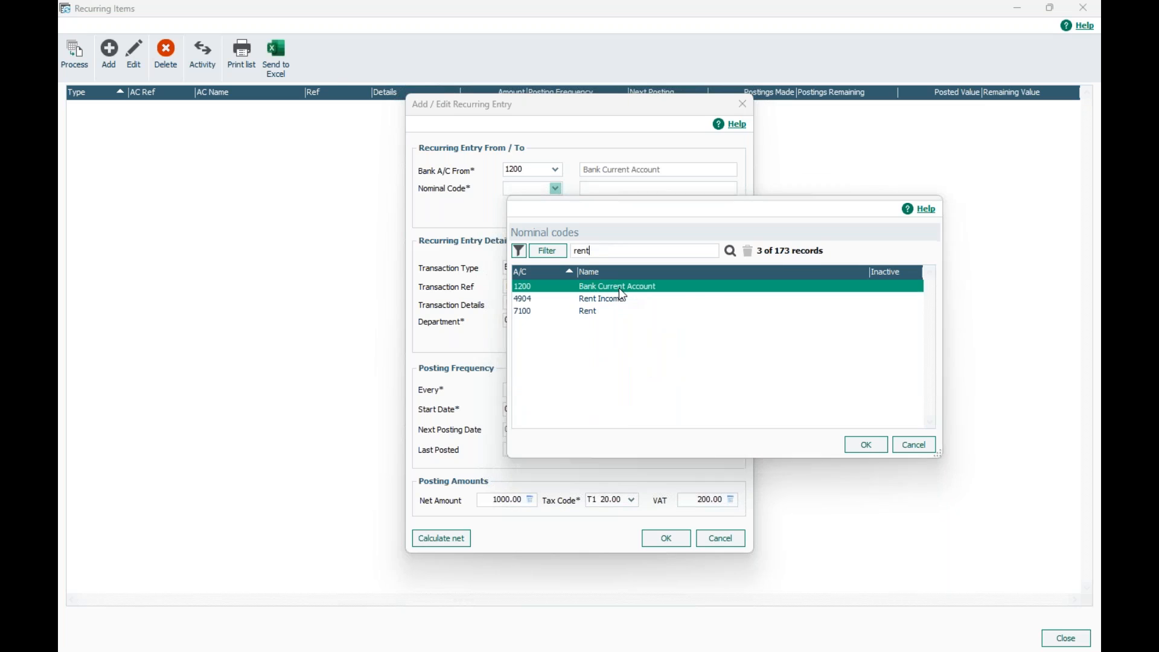
left_click(603, 311)
left_click(867, 445)
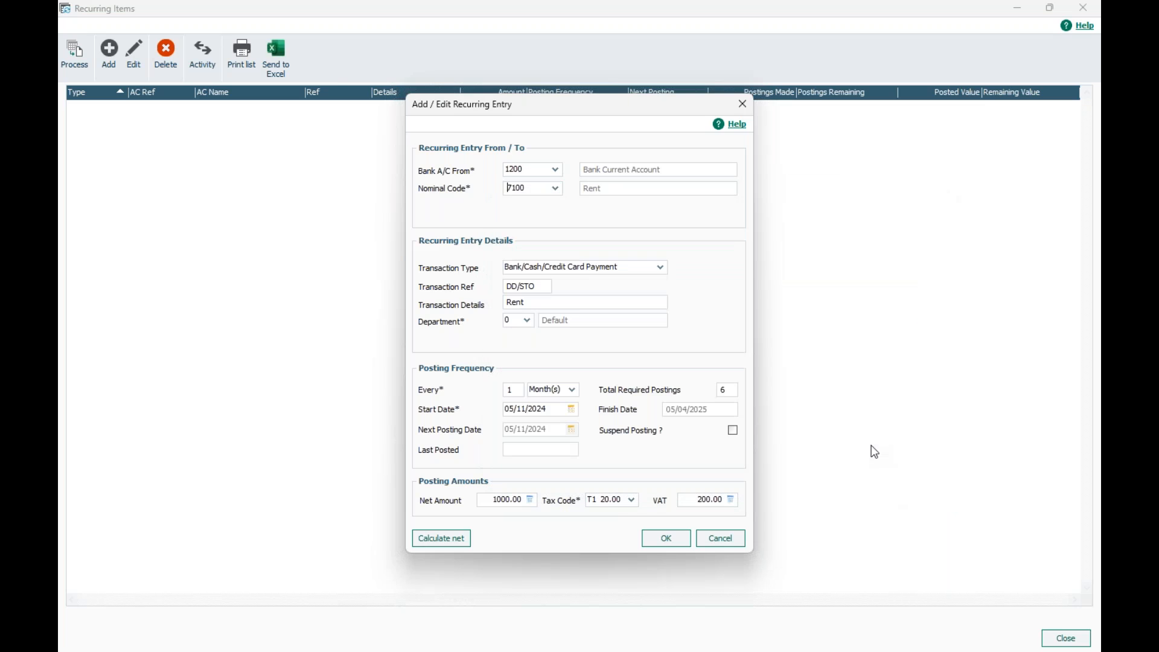
left_click(661, 542)
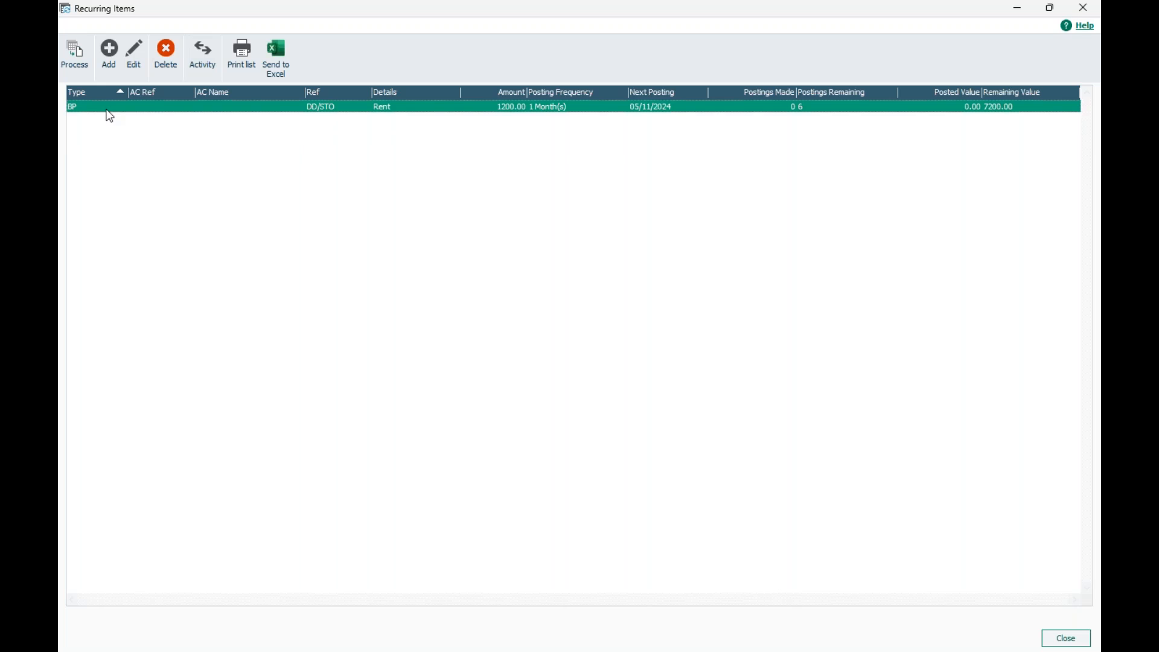
Review the saved Rent recurring entry without changing it and close the recurring items list
left_click(127, 50)
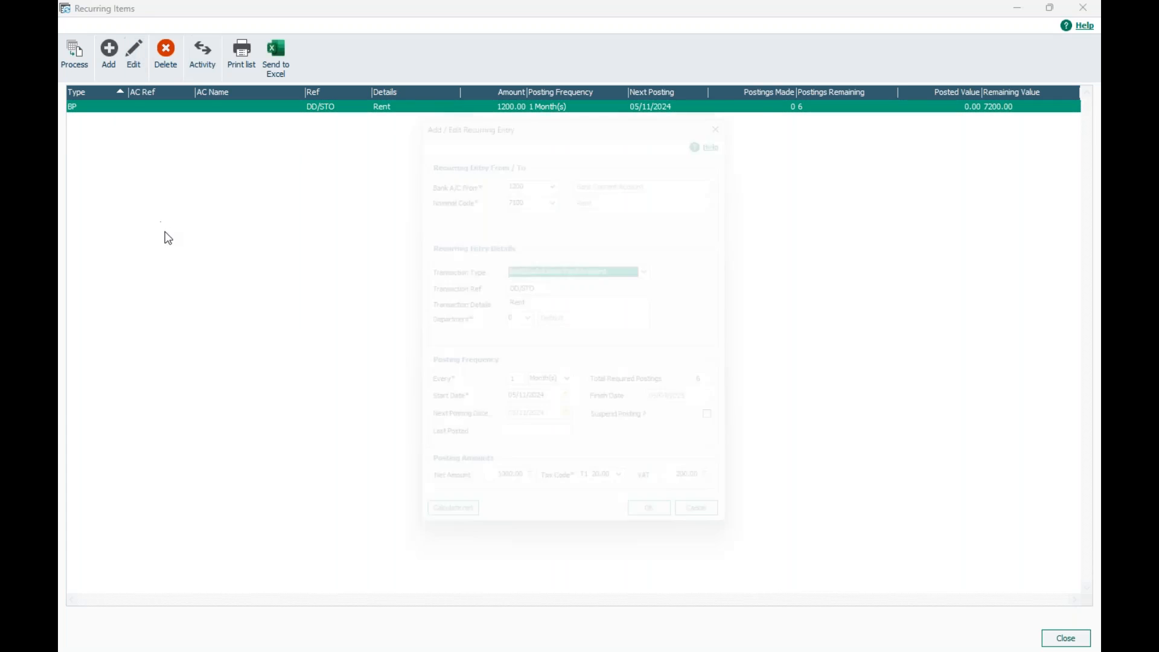
left_click(741, 109)
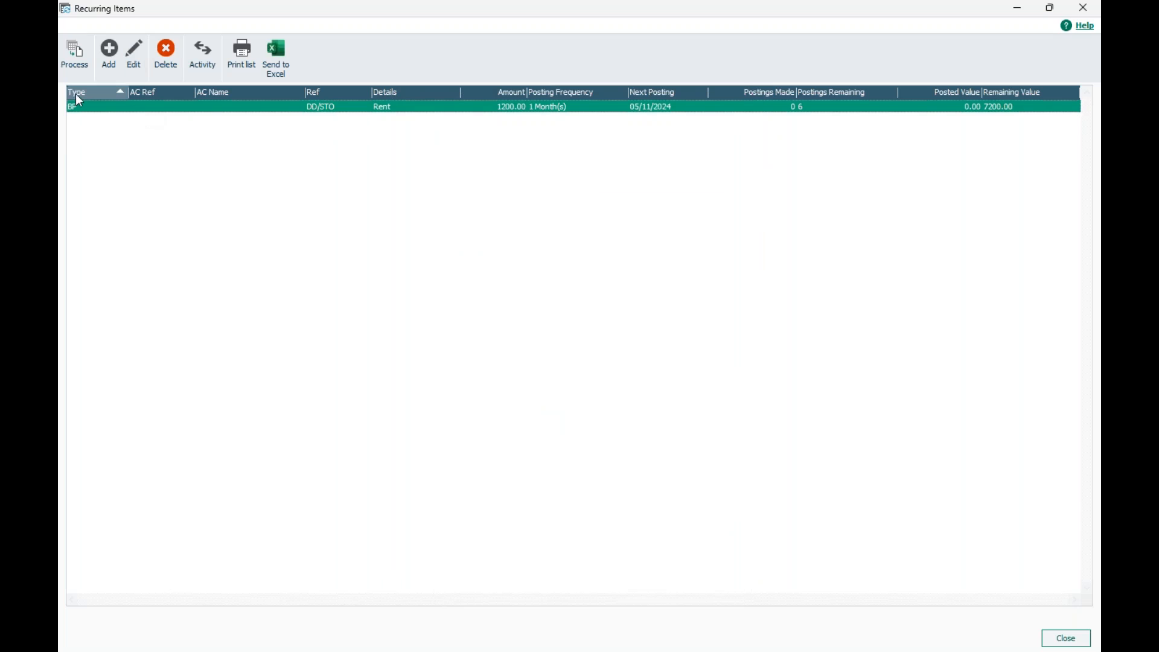
left_click(1074, 9)
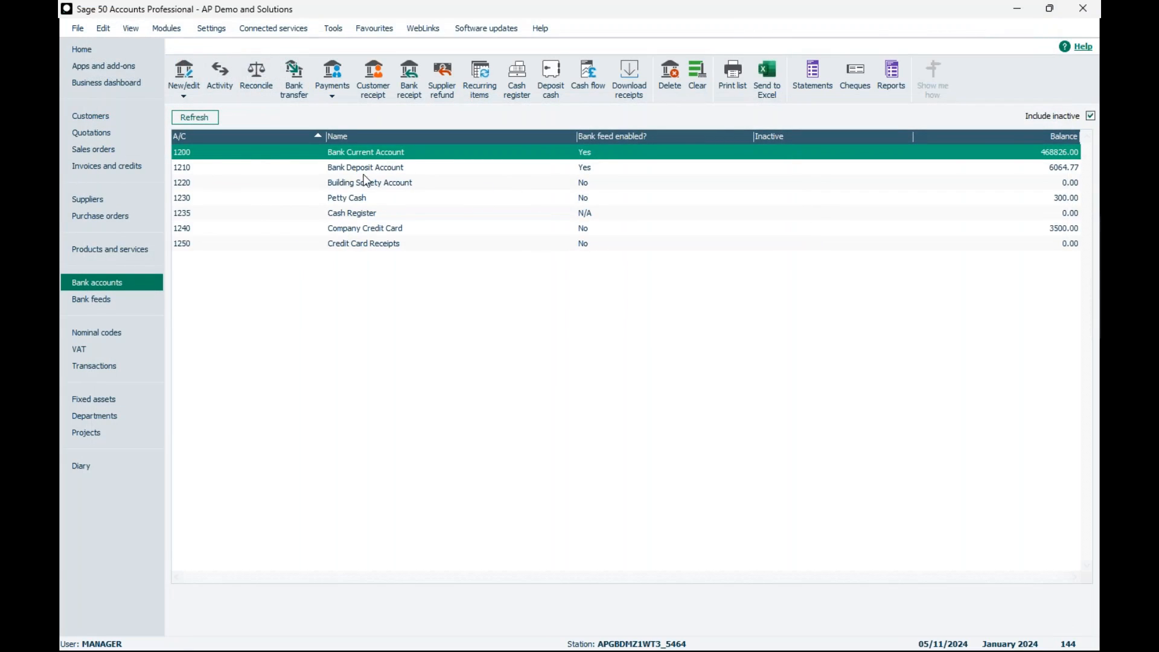
Start processing the recurring items, show due entries up to 05/01/2025 despite the financial year, and select the first entry's net amount
left_click(480, 75)
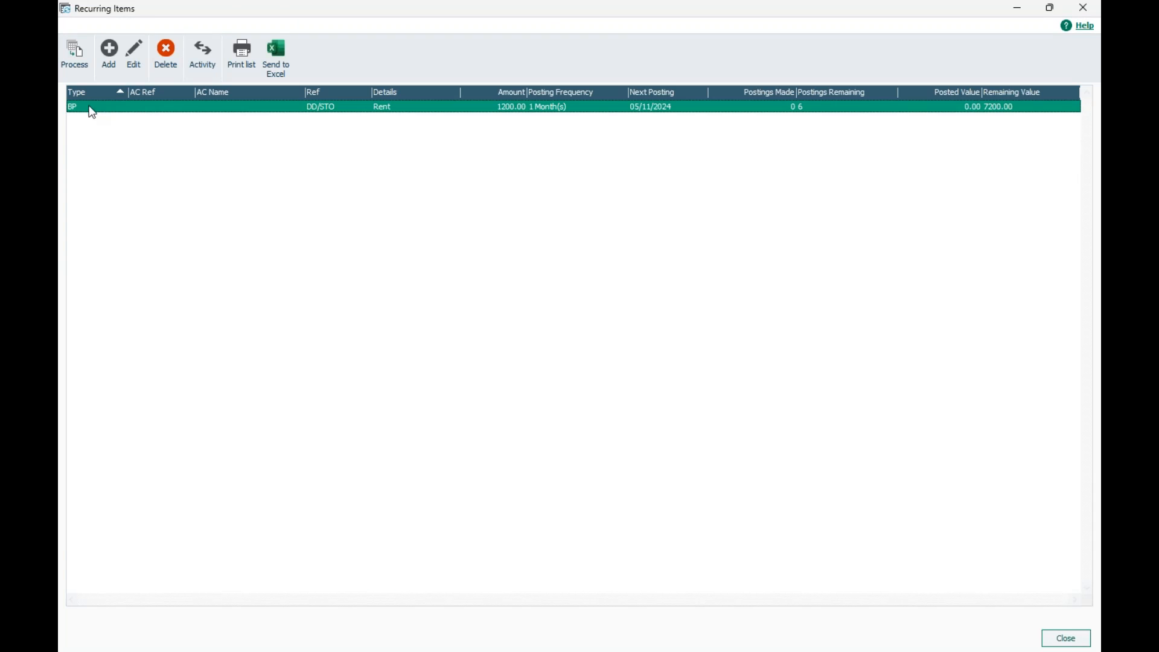
left_click(77, 60)
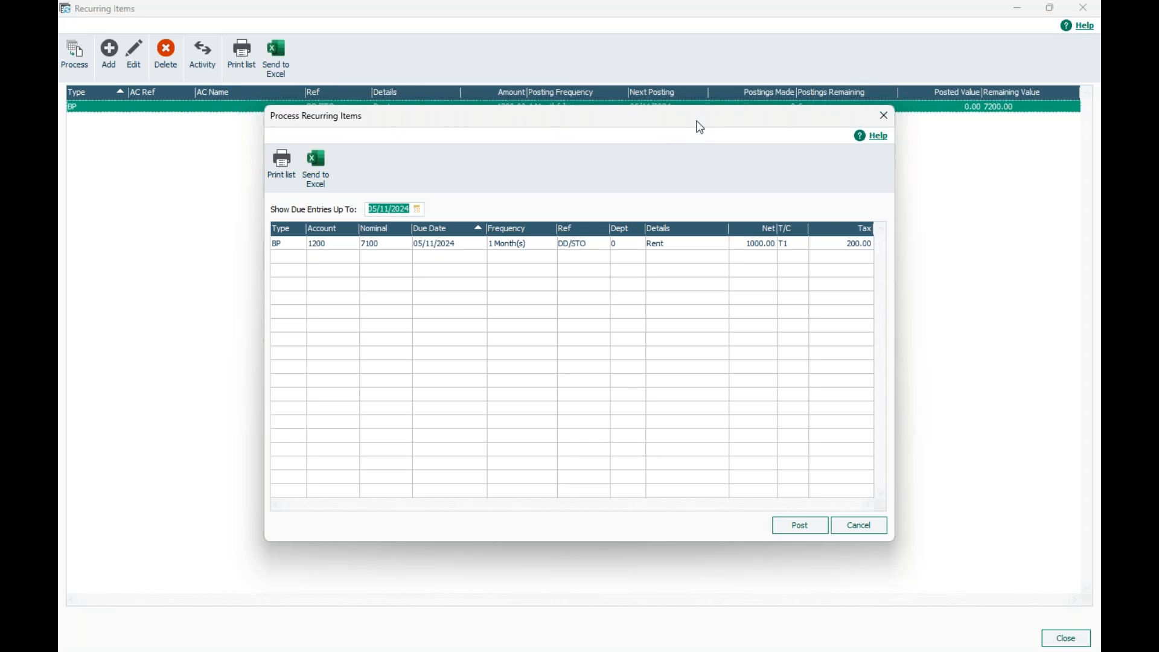
left_click(416, 209)
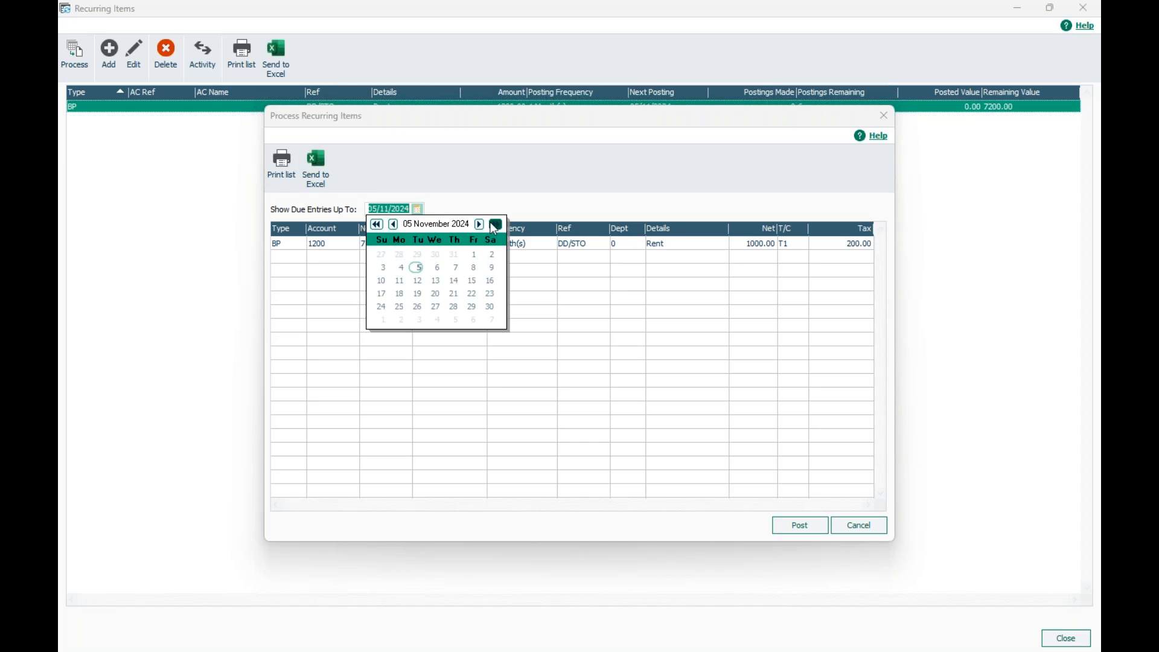
left_click(479, 224)
left_click(481, 225)
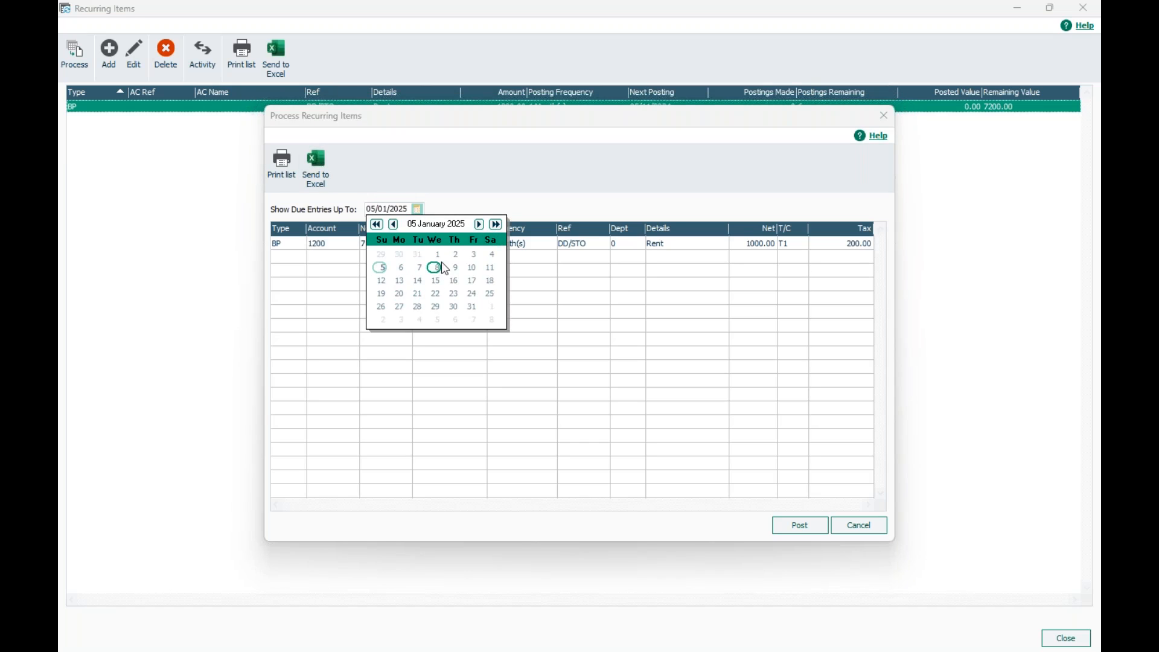
left_click(382, 269)
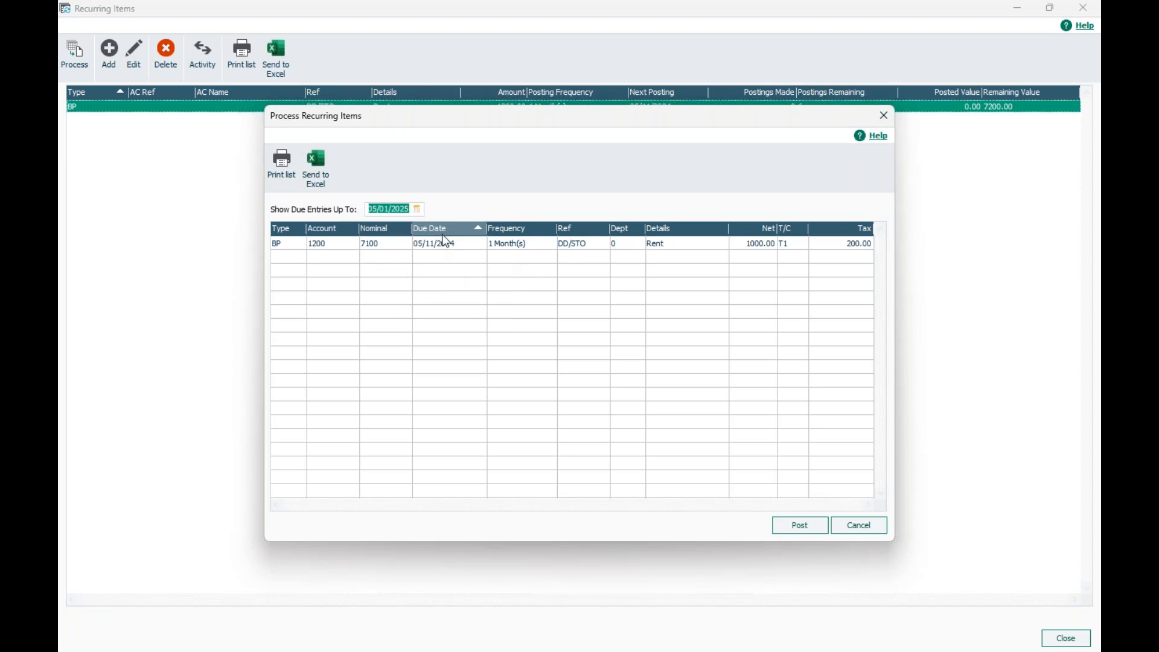
key("Tab")
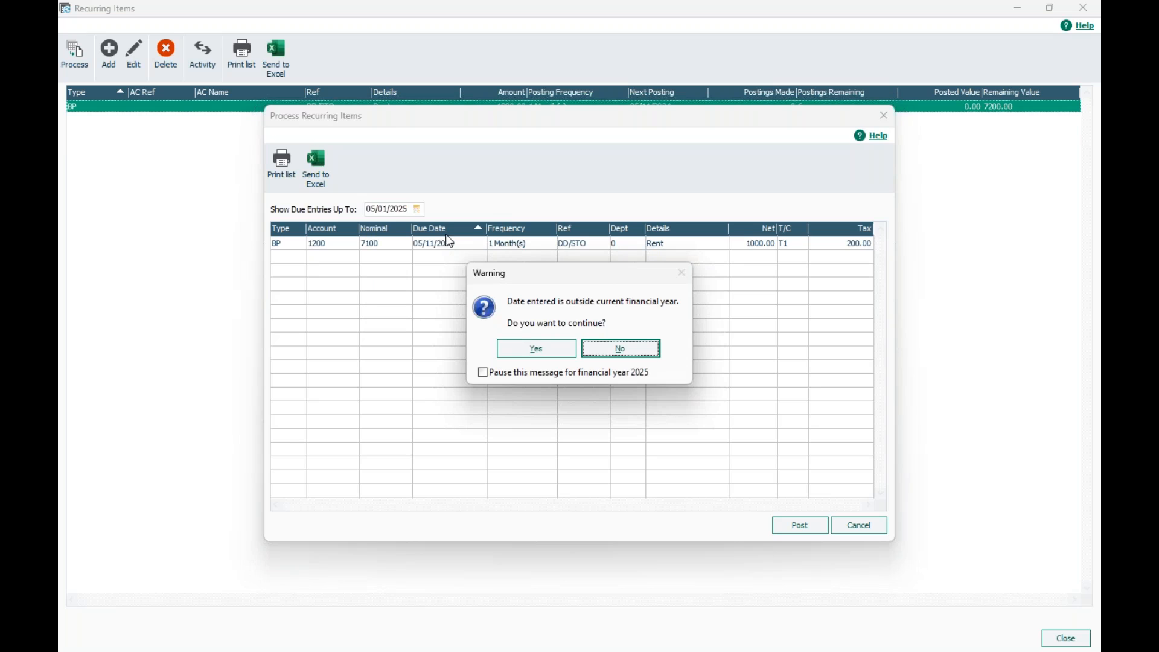
left_click(528, 347)
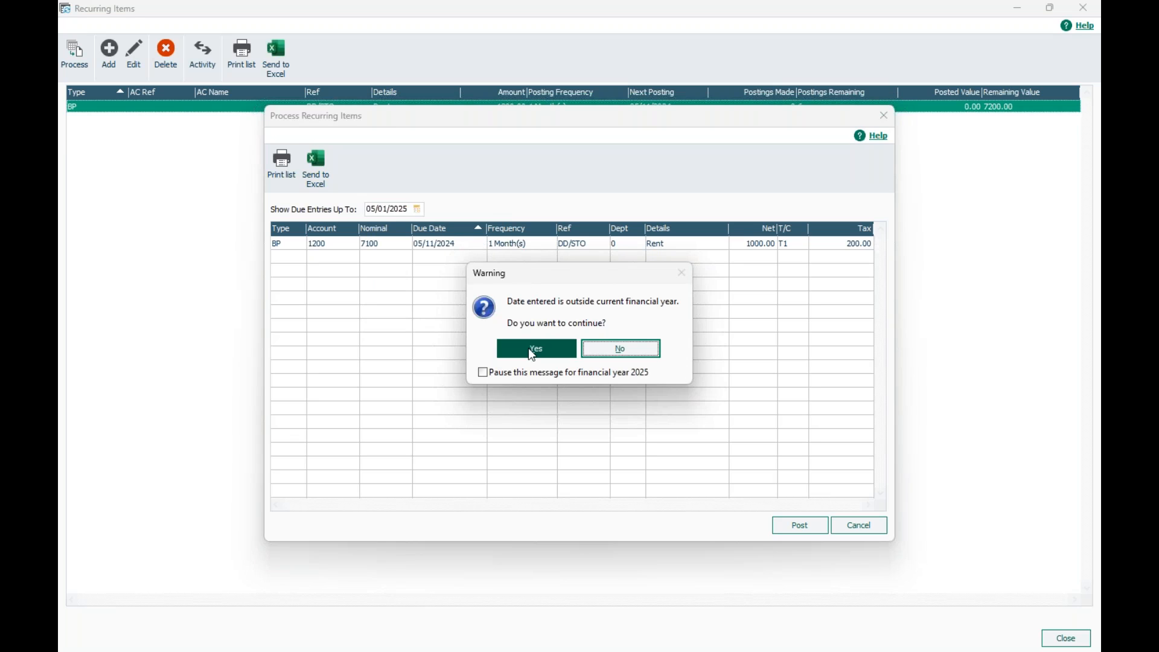
left_click(524, 355)
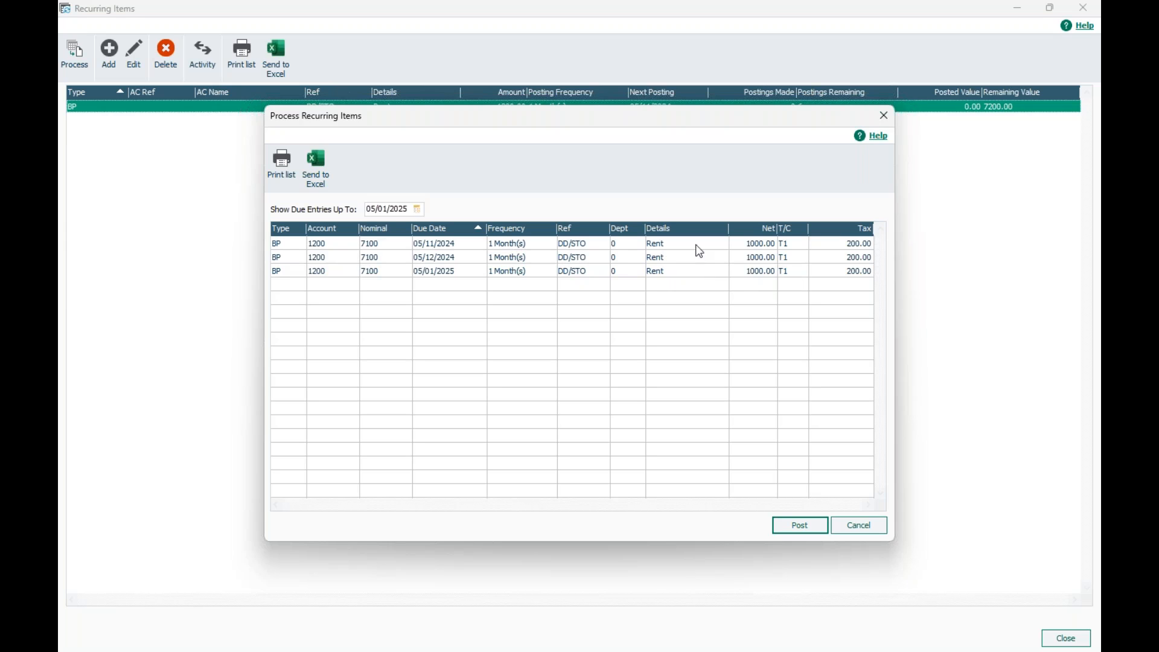
left_click(743, 245)
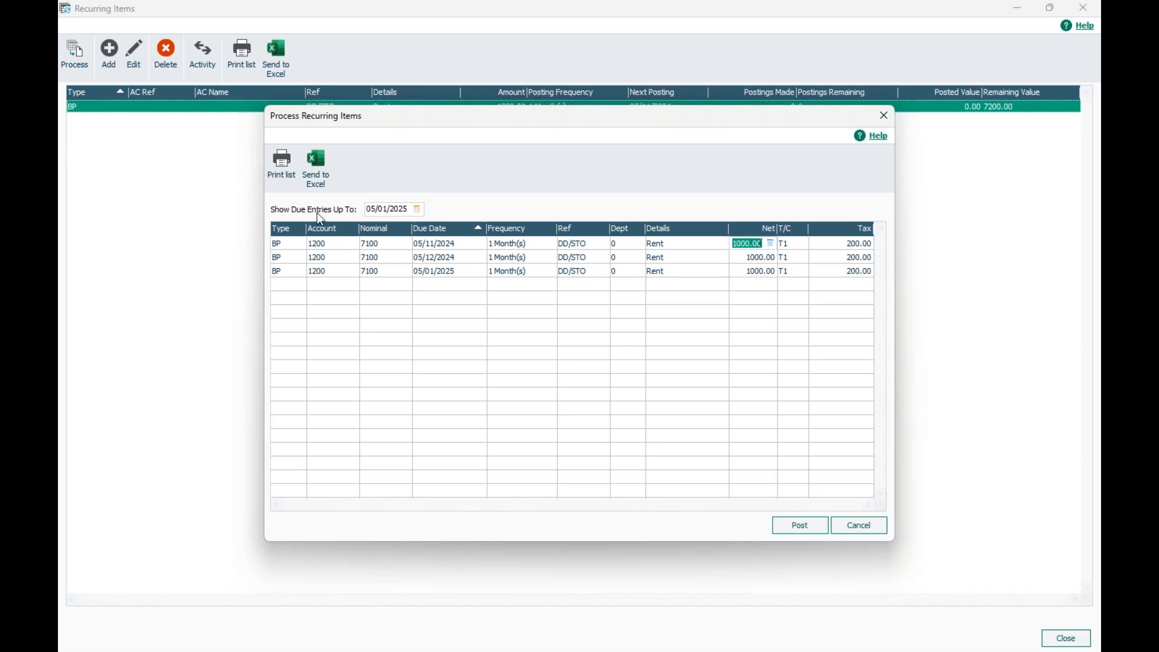
Limit the due entries to 05/11/2024, post the due rent payment and close the recurring items
left_click(418, 210)
left_click(418, 209)
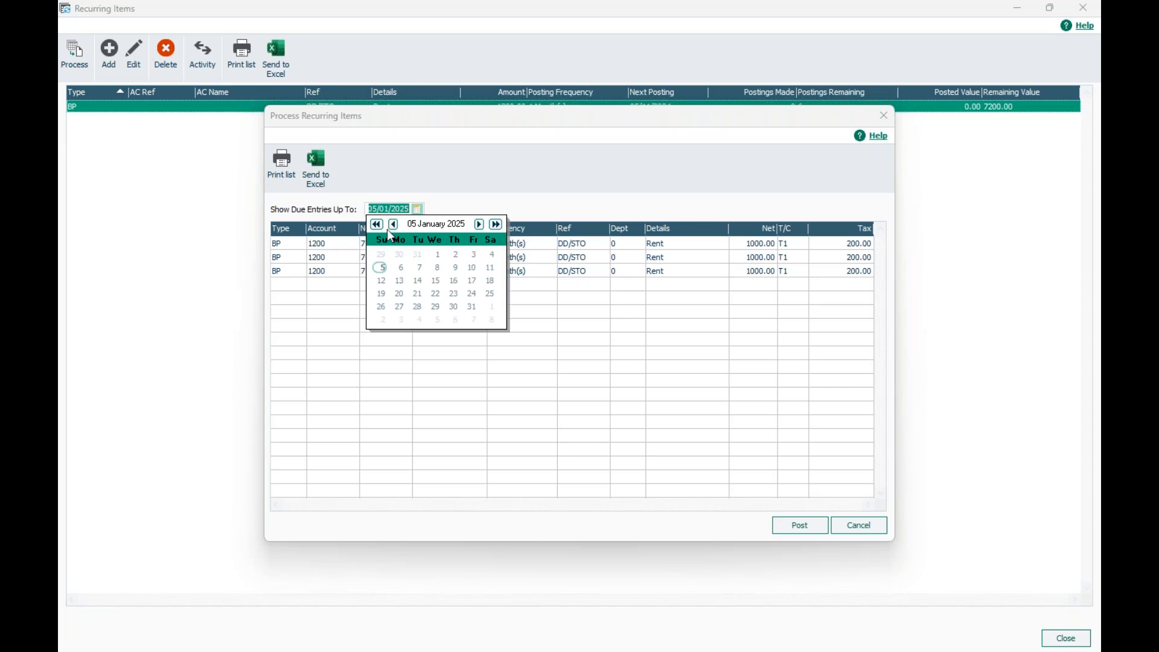
left_click(393, 225)
left_click(393, 225)
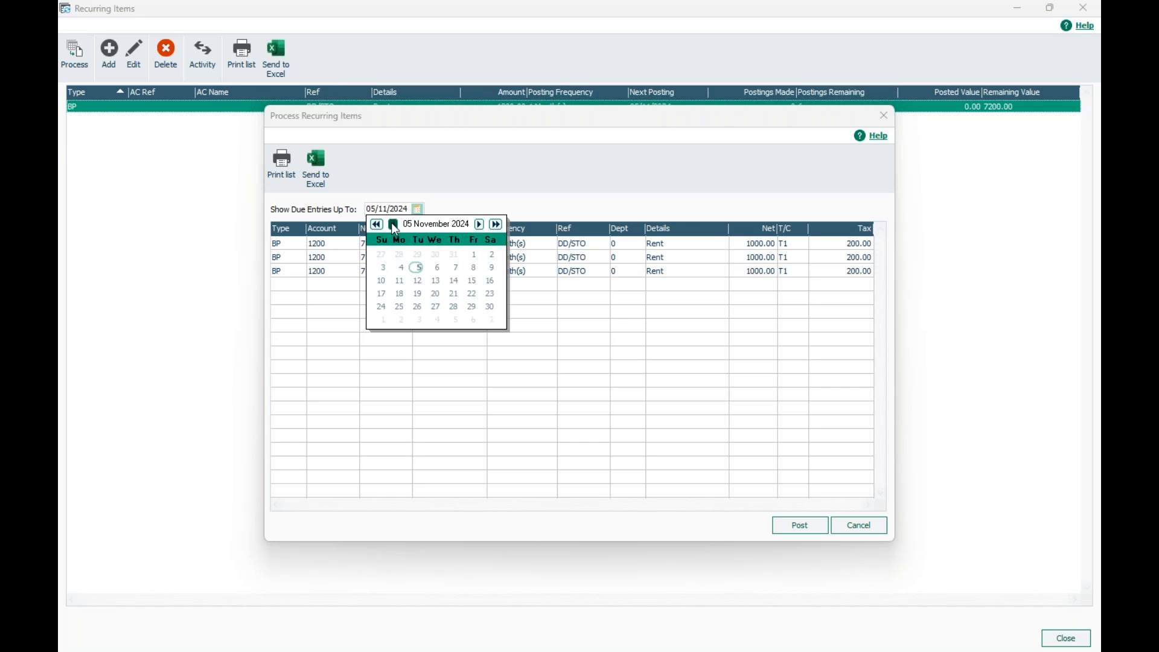
left_click(419, 268)
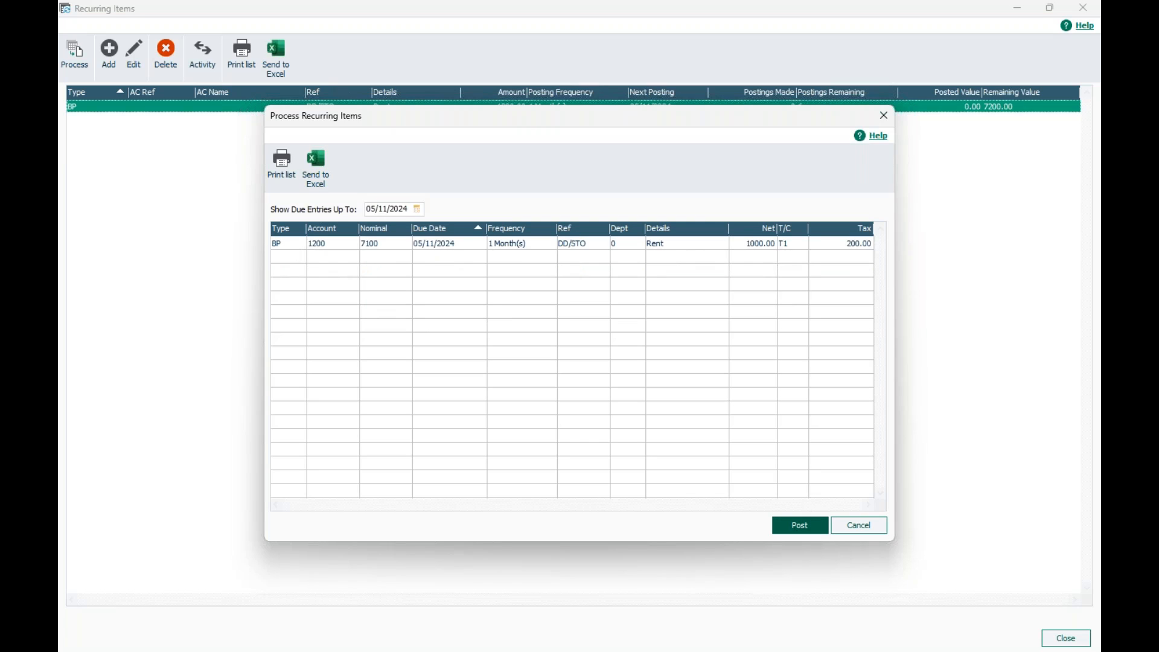
left_click(797, 526)
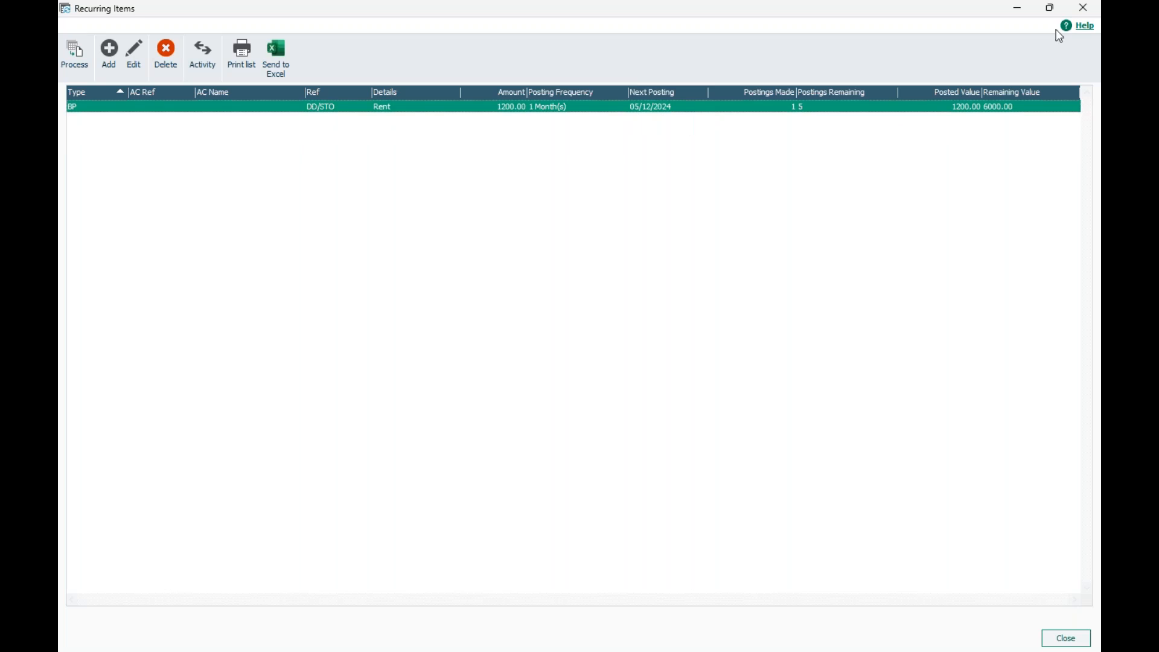
left_click(1091, 14)
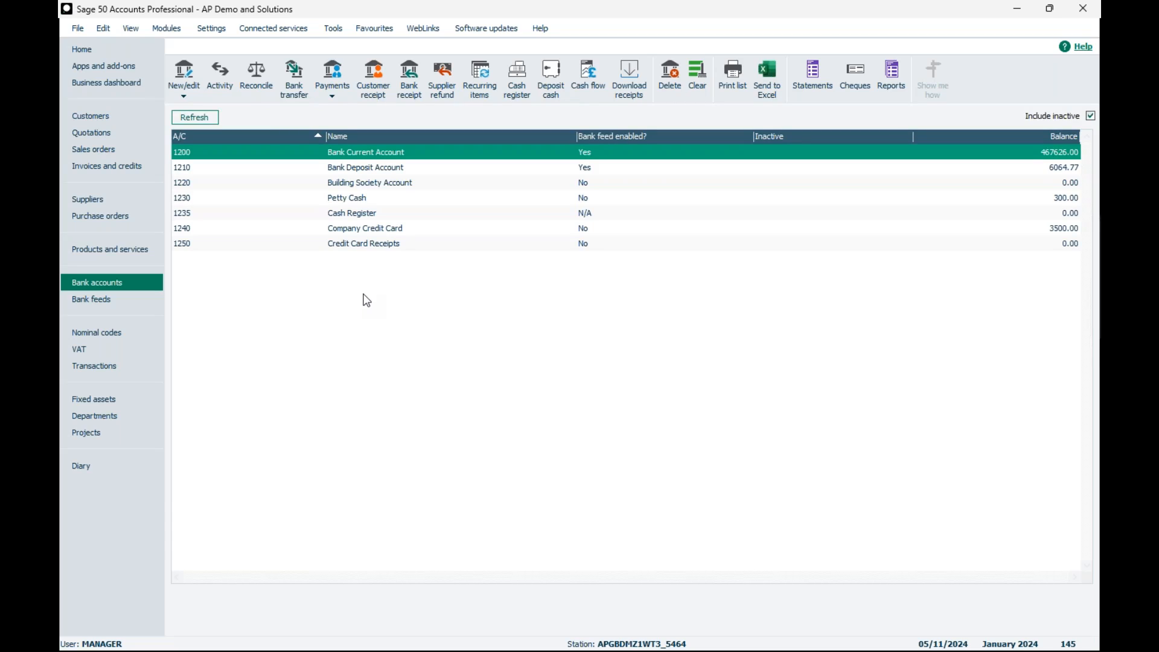
Open the company preferences, entering the account password, and check the parameter for recurring entries at startup without changing it
left_click(212, 29)
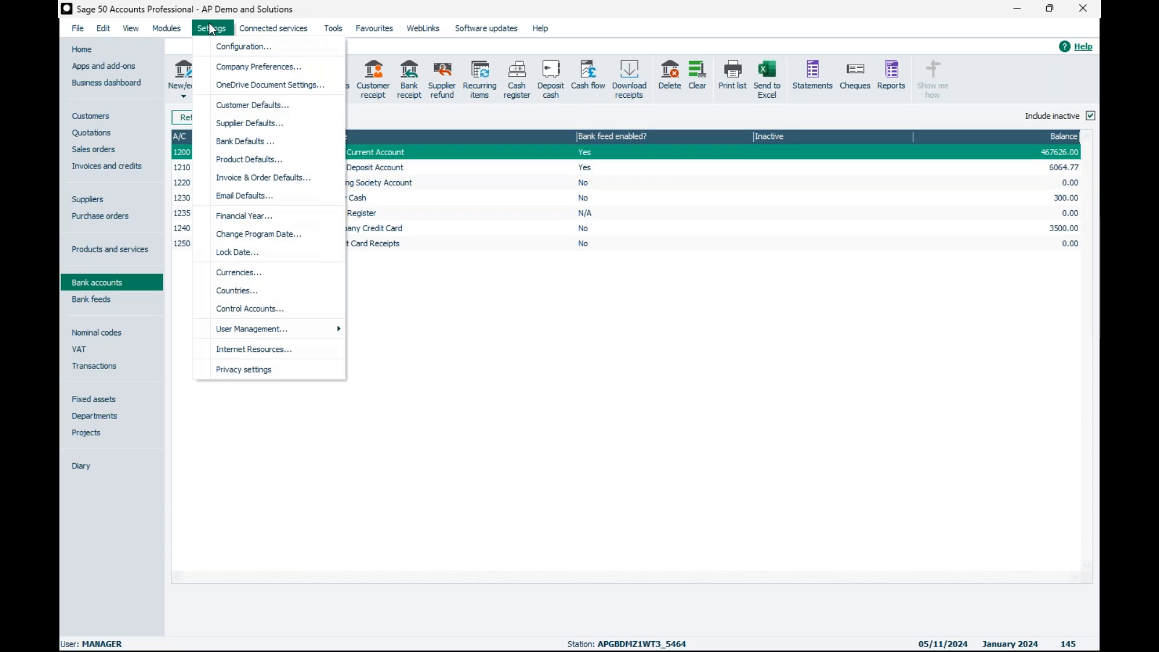
left_click(209, 68)
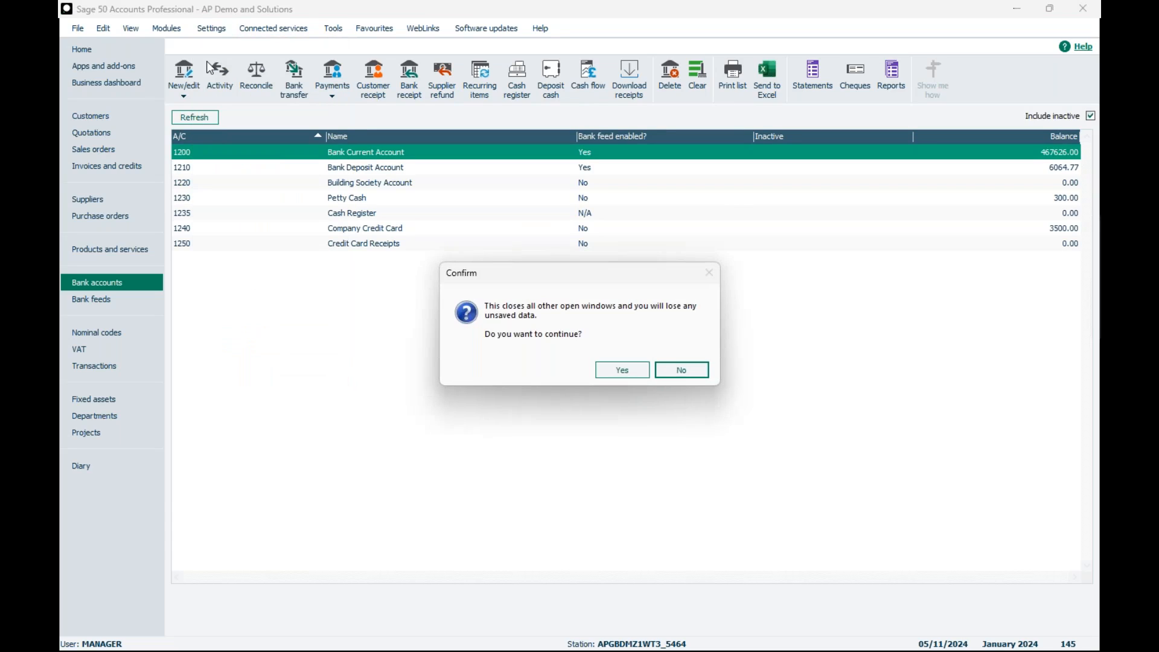
left_click(628, 367)
type("•")
key("Return")
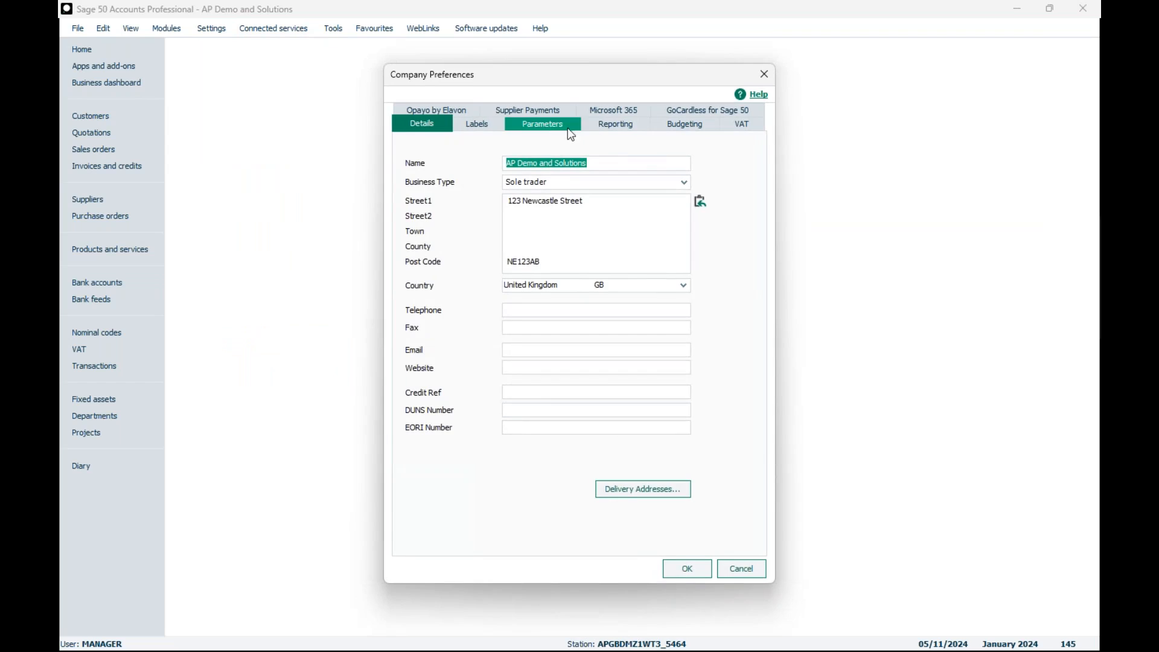
left_click(531, 126)
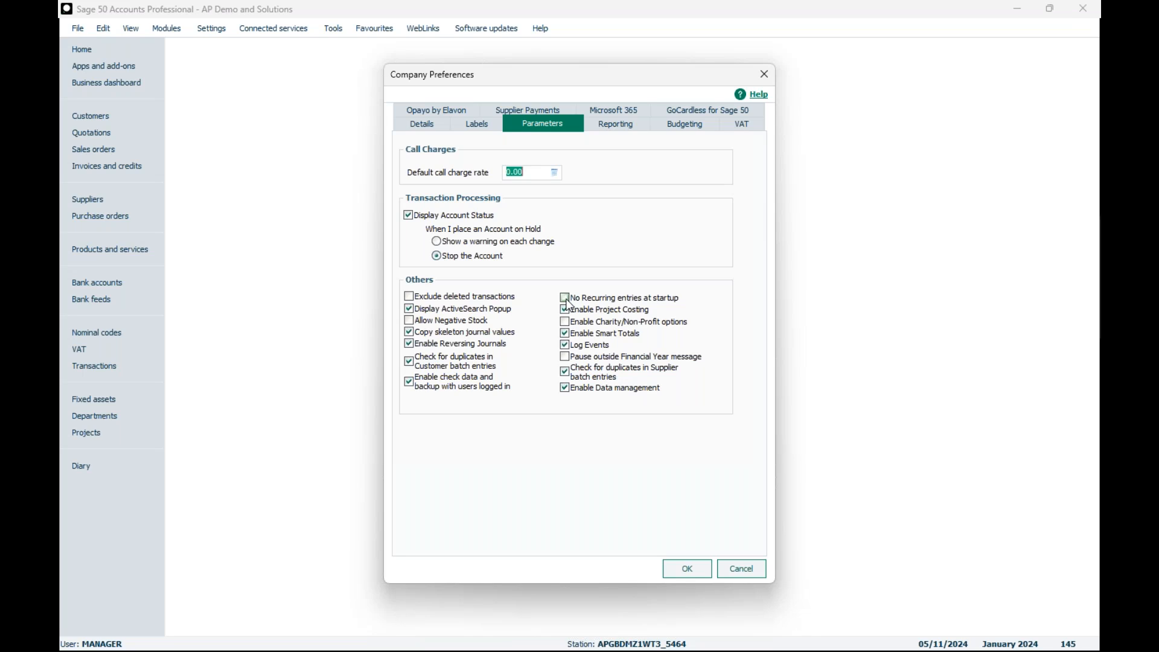
left_click(743, 571)
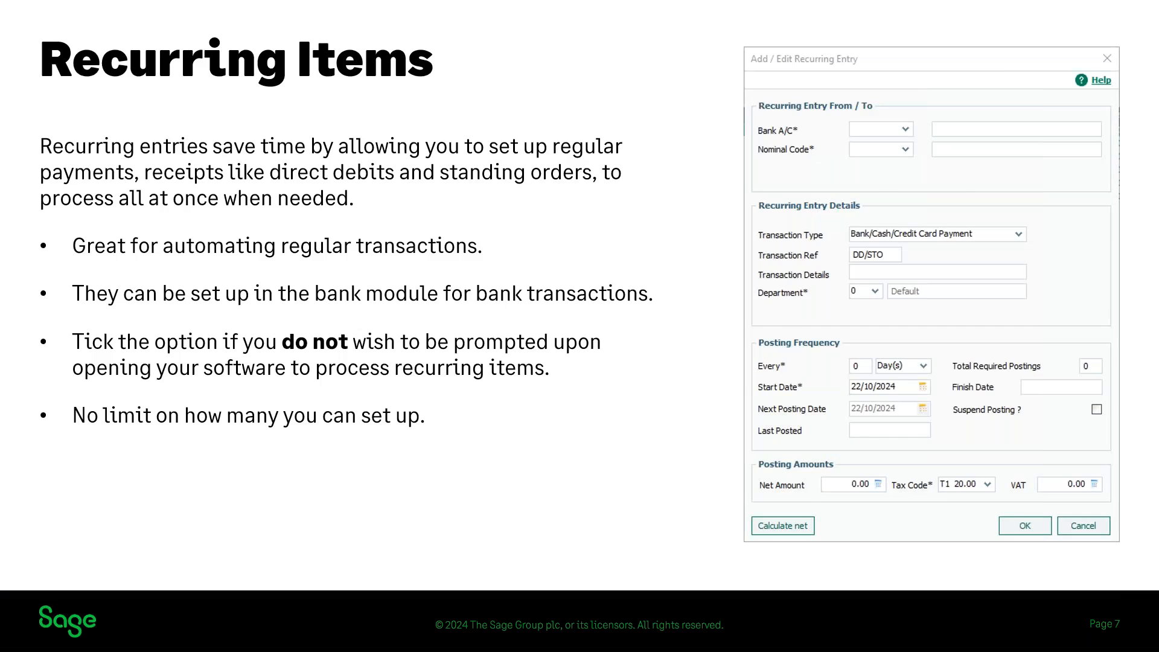
key("Right")
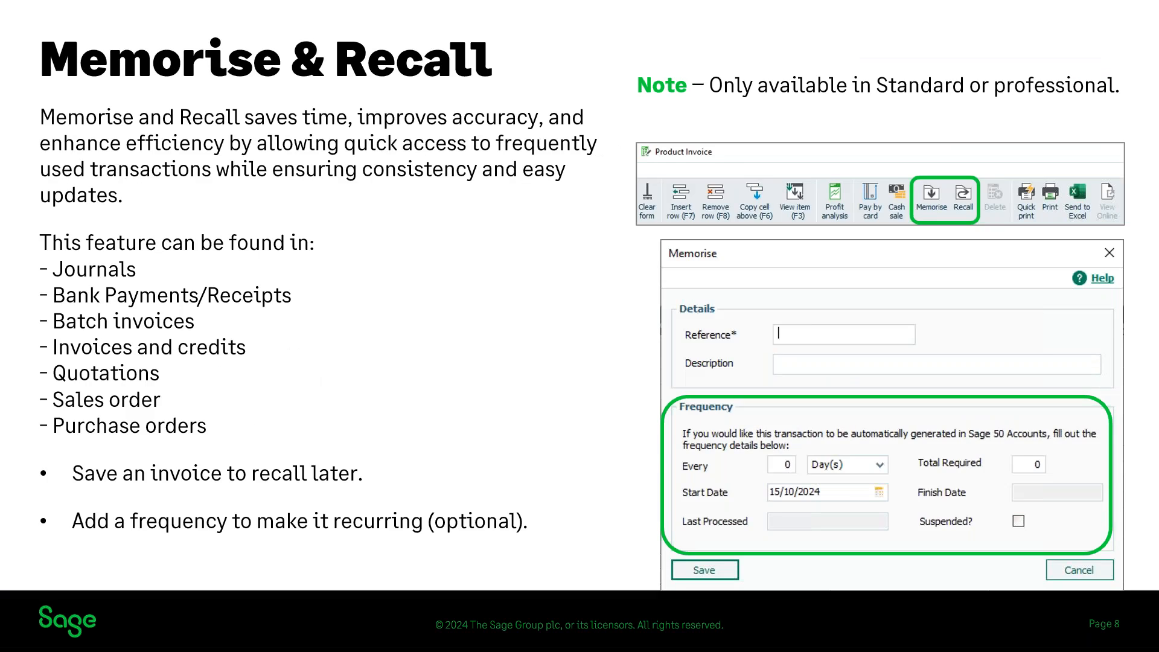
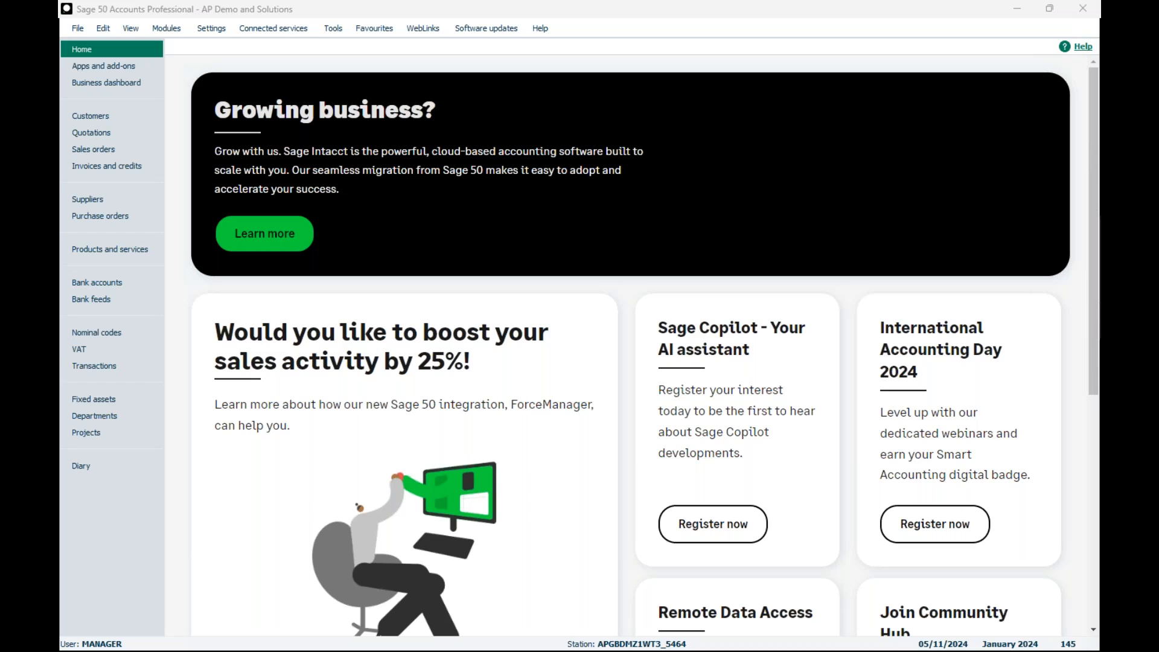
Show the nominal codes as a list and open a new journal entry in a maximised window
left_click(93, 340)
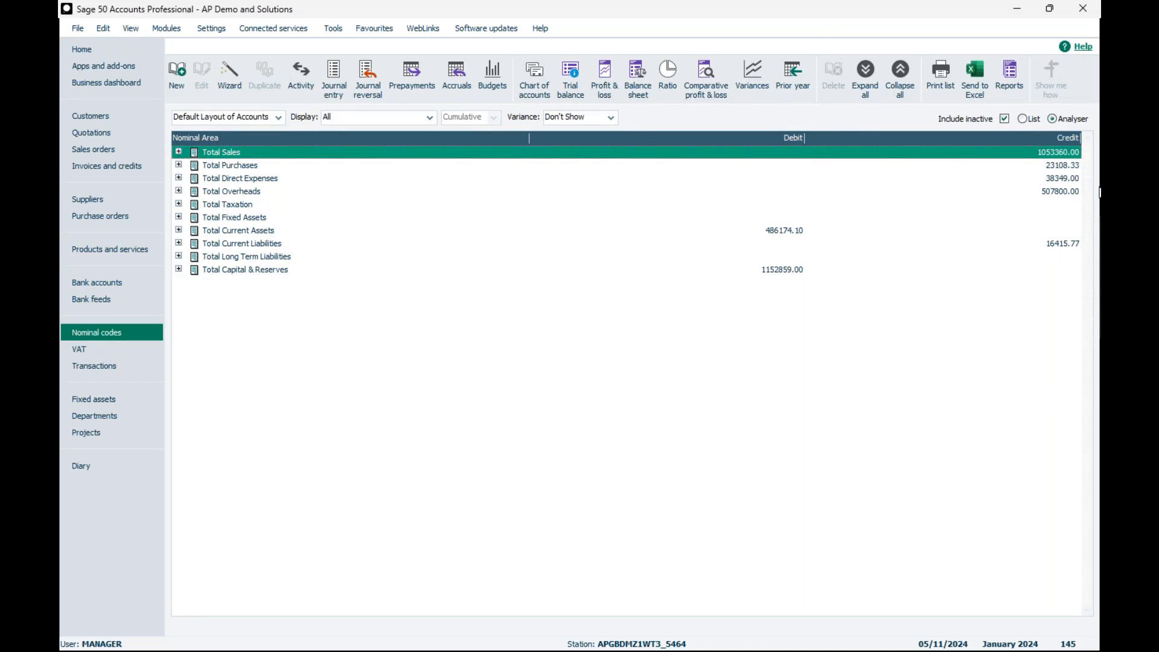
left_click(1023, 118)
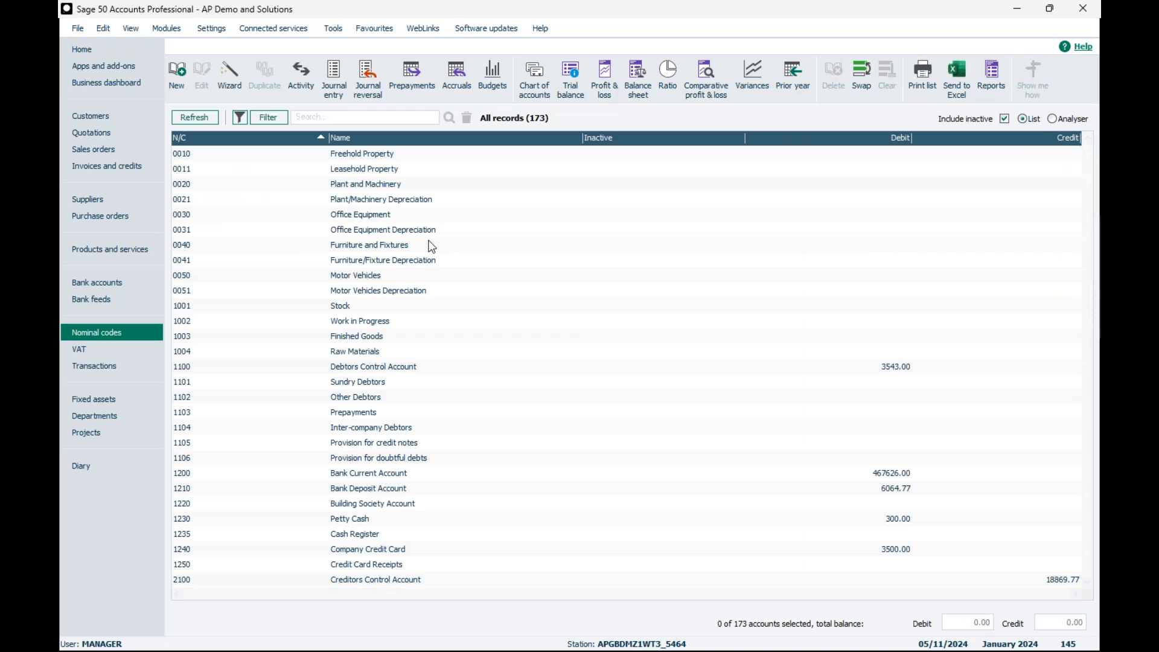
left_click(333, 75)
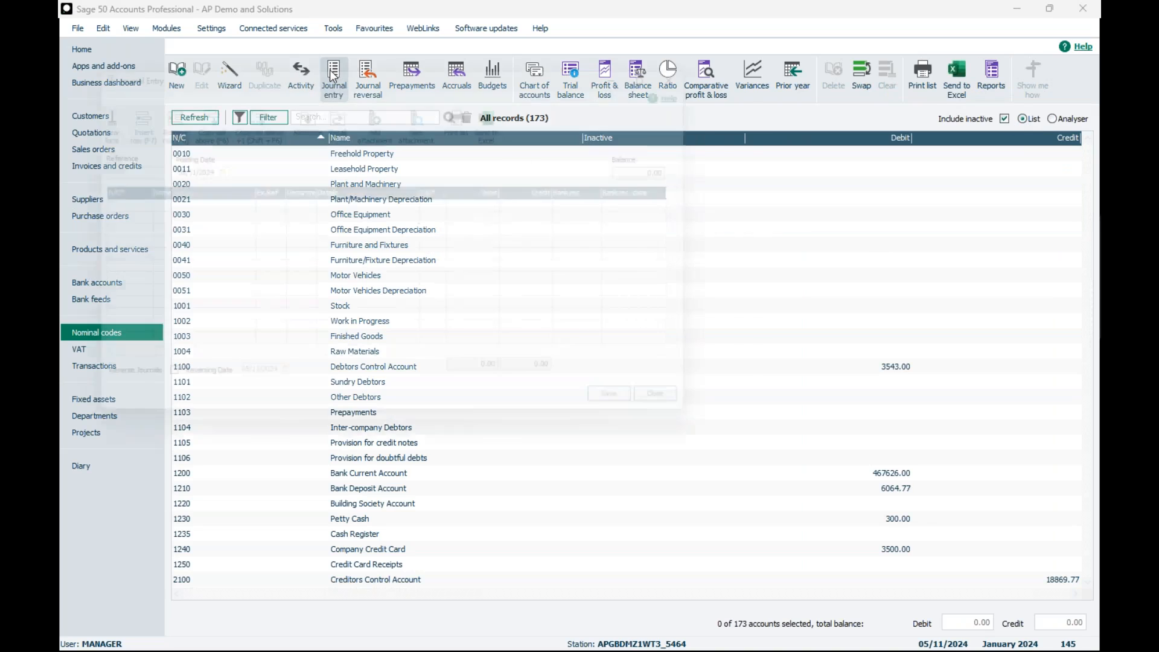
left_click(681, 61)
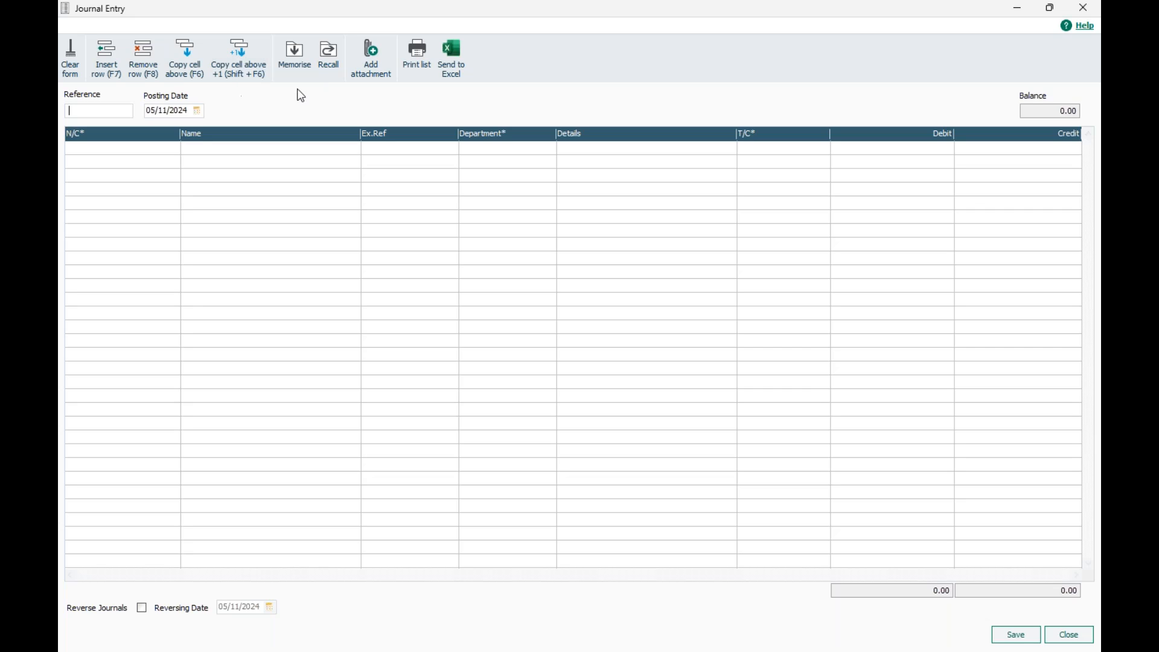
Recall the Monthly Salary Journal template (SALARY.NJR) into the blank journal entry
left_click(333, 66)
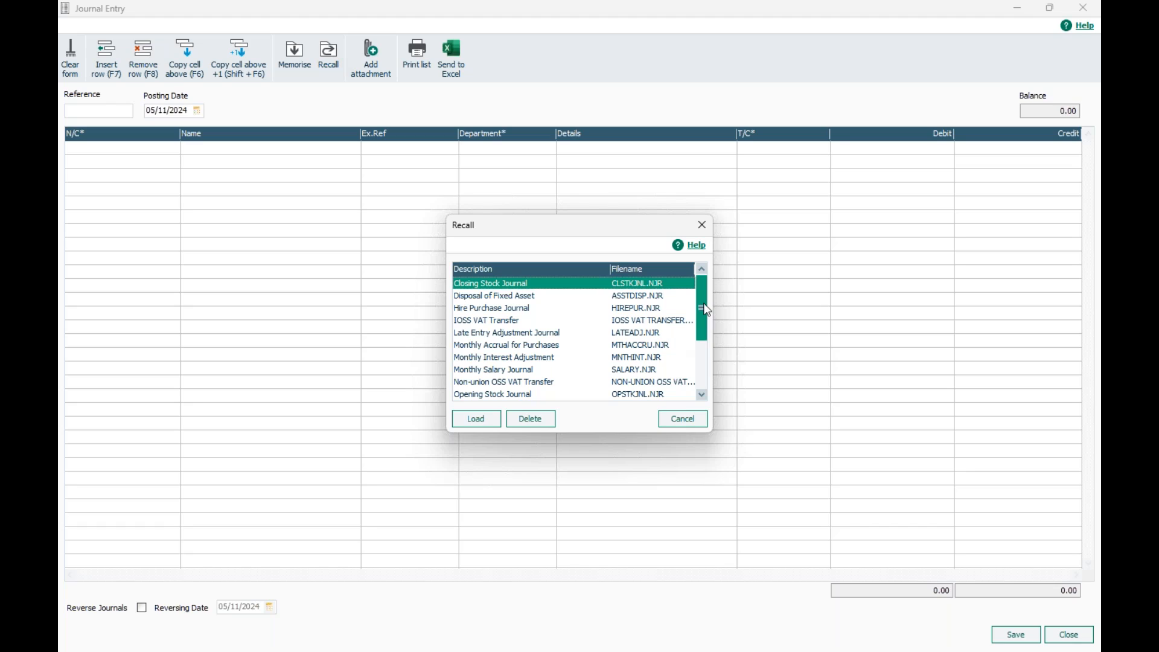
left_click_drag(707, 310, 700, 356)
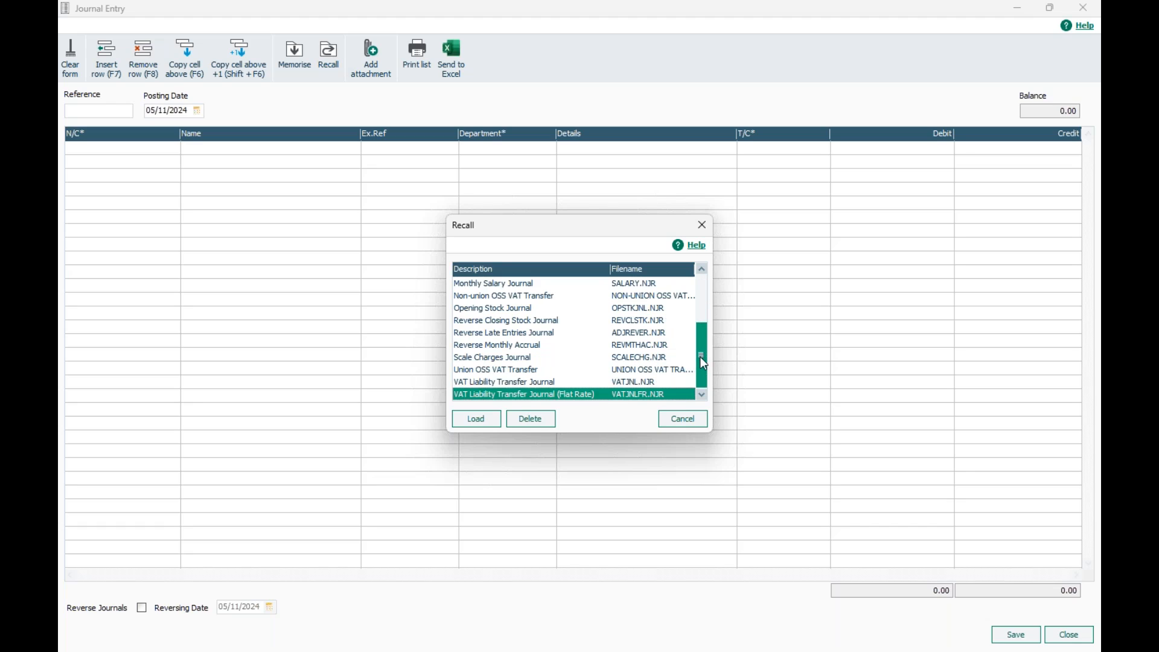
left_click(542, 285)
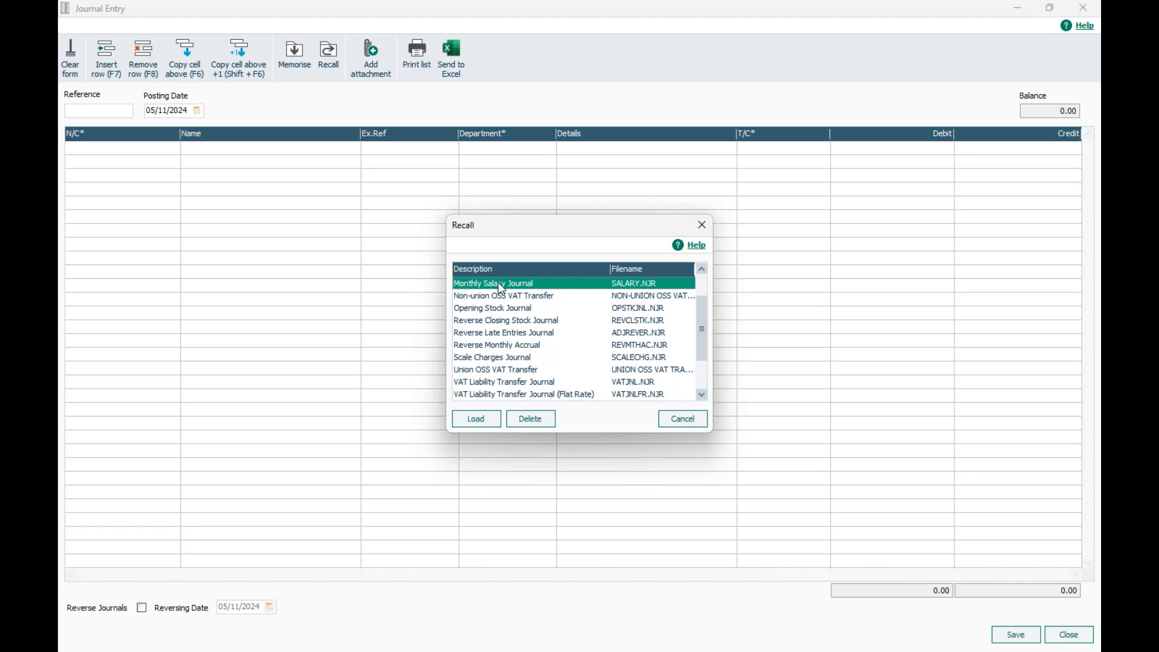
left_click(491, 422)
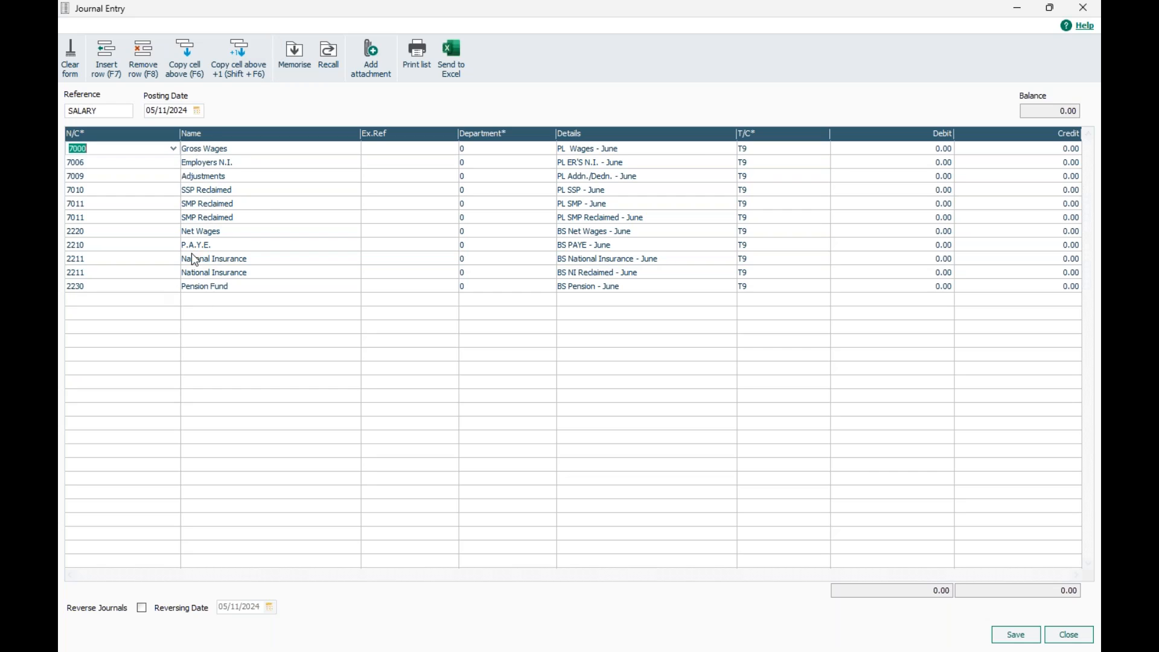
Memorise the journal with the filename AP MONTHLY SALARY and the description MONTHLY SALARY
left_click(294, 56)
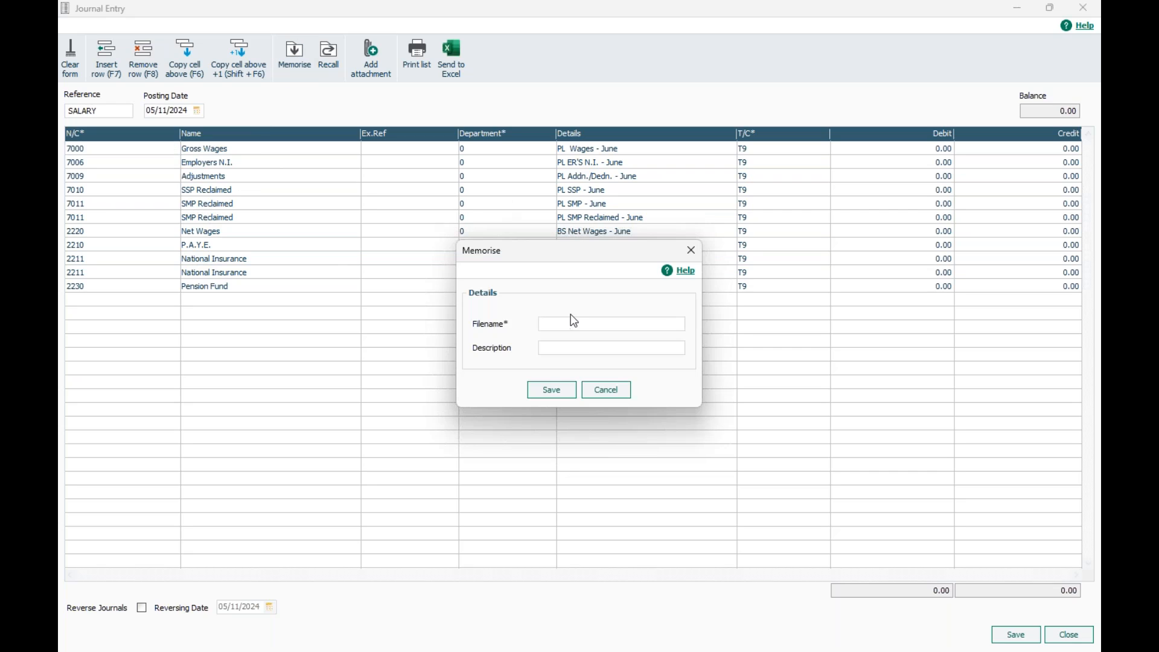
left_click(575, 321)
type("AP MONT")
key("BackSpace")
key("BackSpace")
key("BackSpace")
key("BackSpace")
type("MONTHLY SALARY")
left_click(660, 349)
left_click_drag(637, 324, 556, 328)
key("ctrl+c")
left_click(574, 349)
key("ctrl+v")
left_click(551, 391)
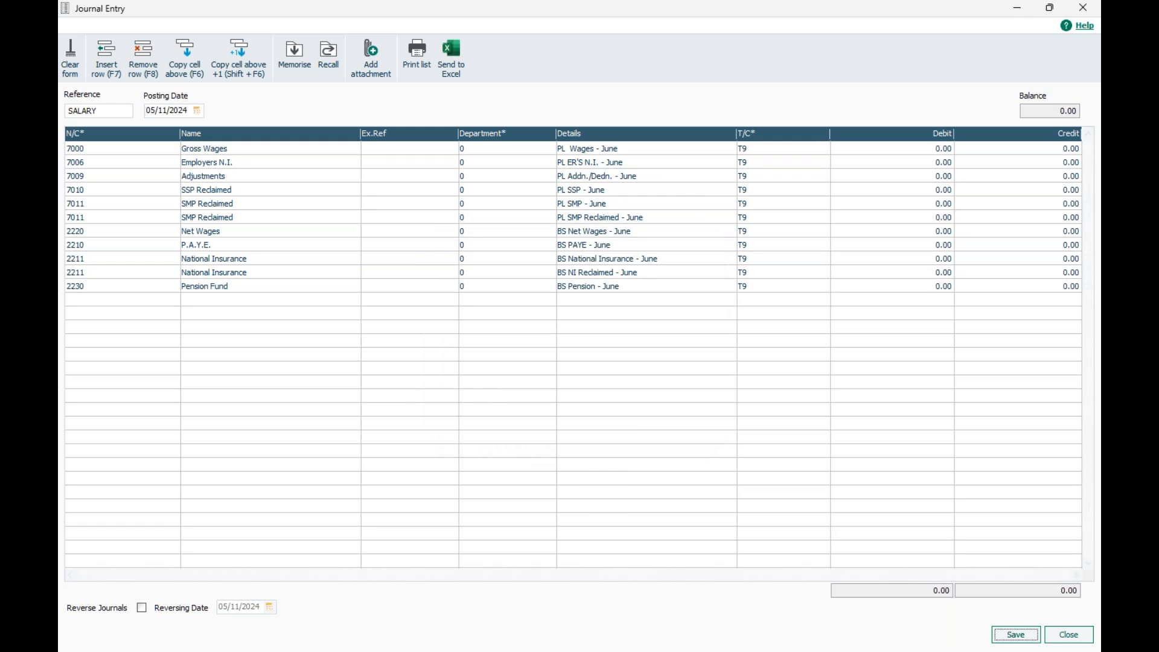
Clear the journal form and recall the memorised MONTHLY SALARY journal into it
left_click(71, 58)
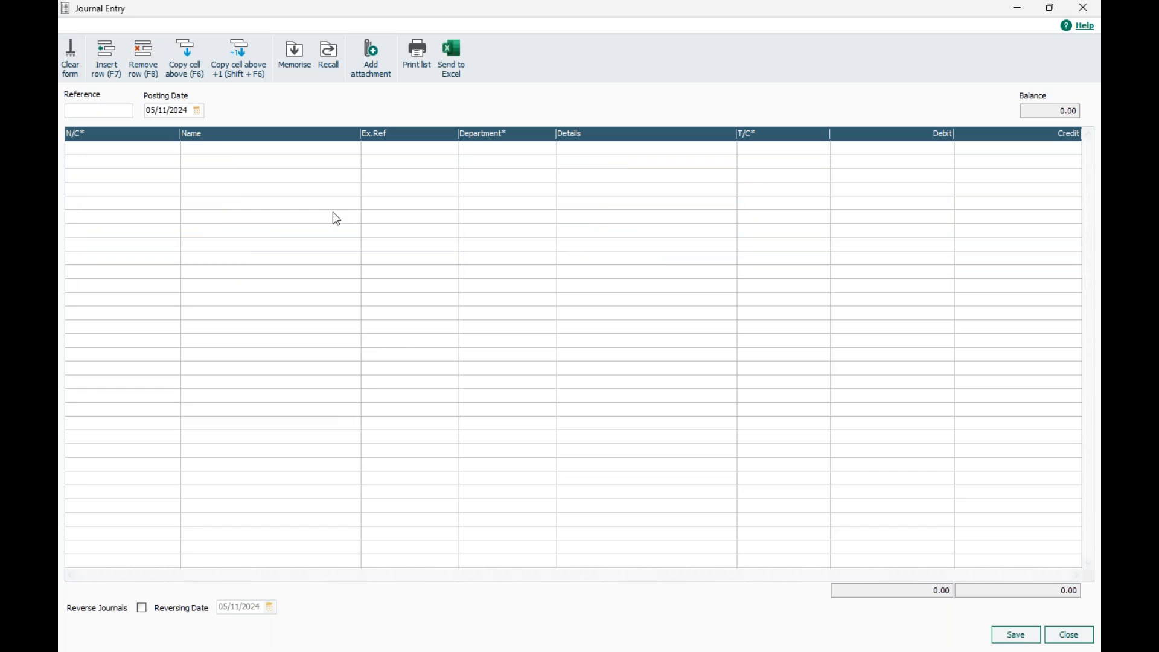
left_click(298, 60)
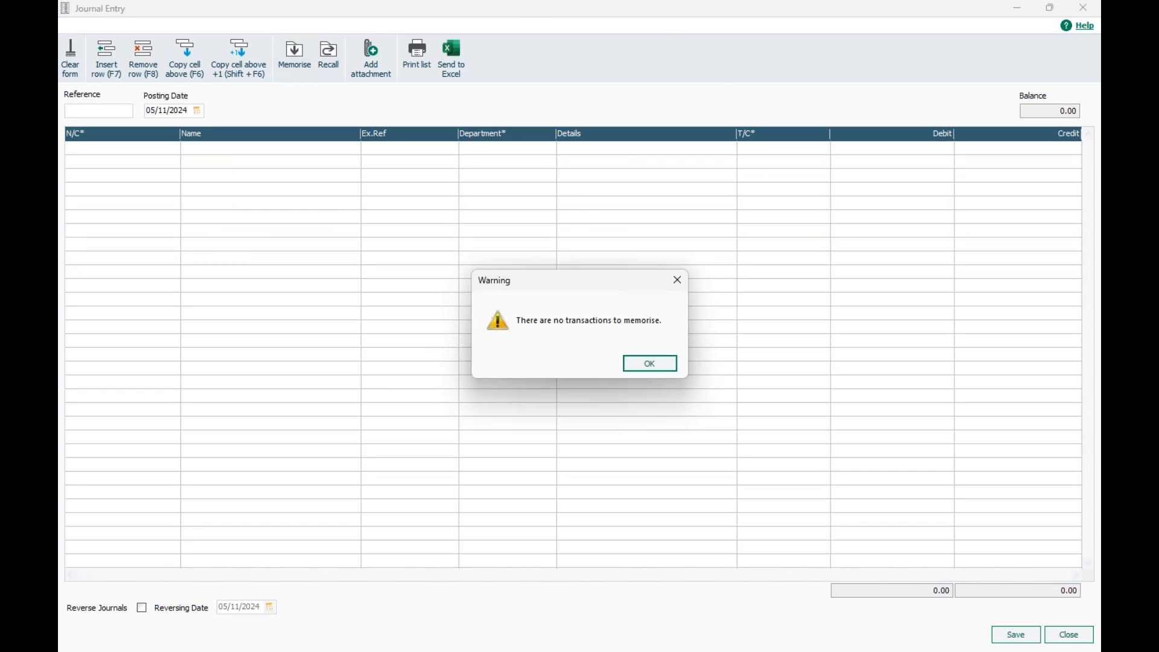
left_click(638, 360)
left_click(330, 61)
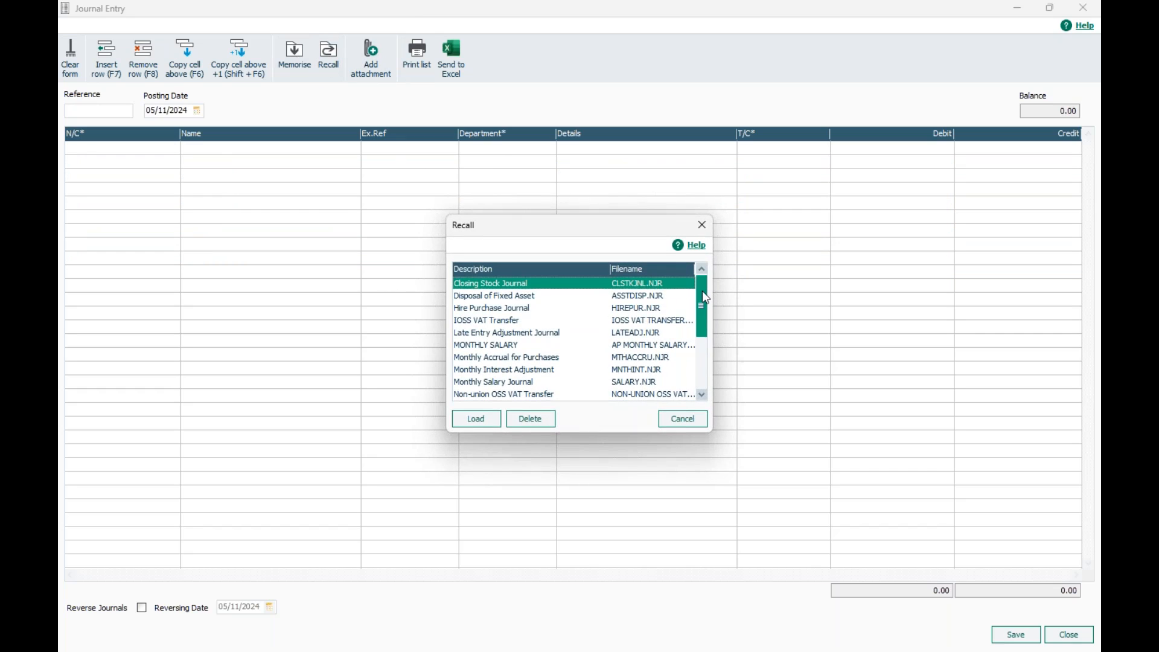
left_click(647, 333)
left_click(646, 344)
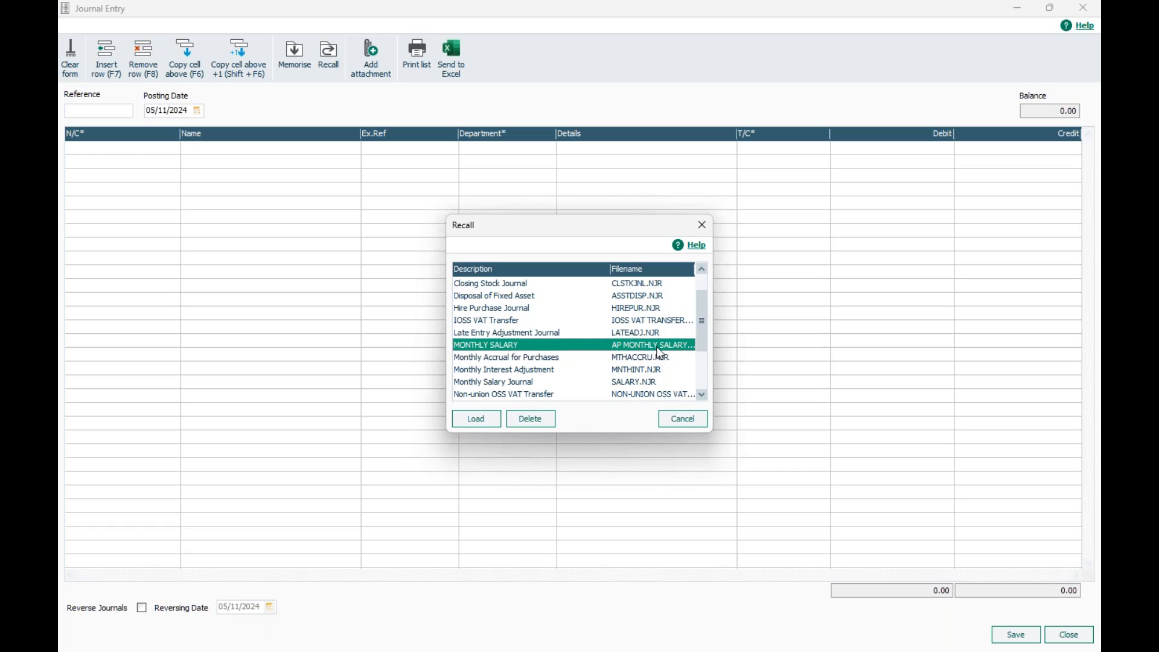
left_click(466, 424)
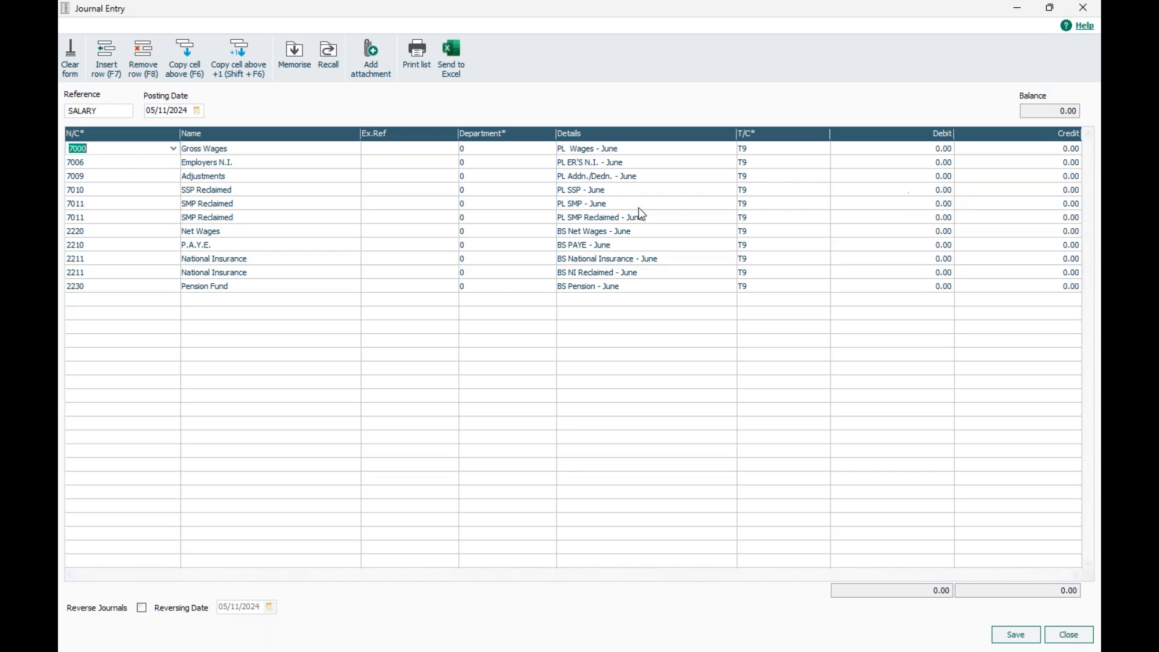
Remove the Adjustments row (nominal code 7009) from the recalled salary journal
left_click(594, 189)
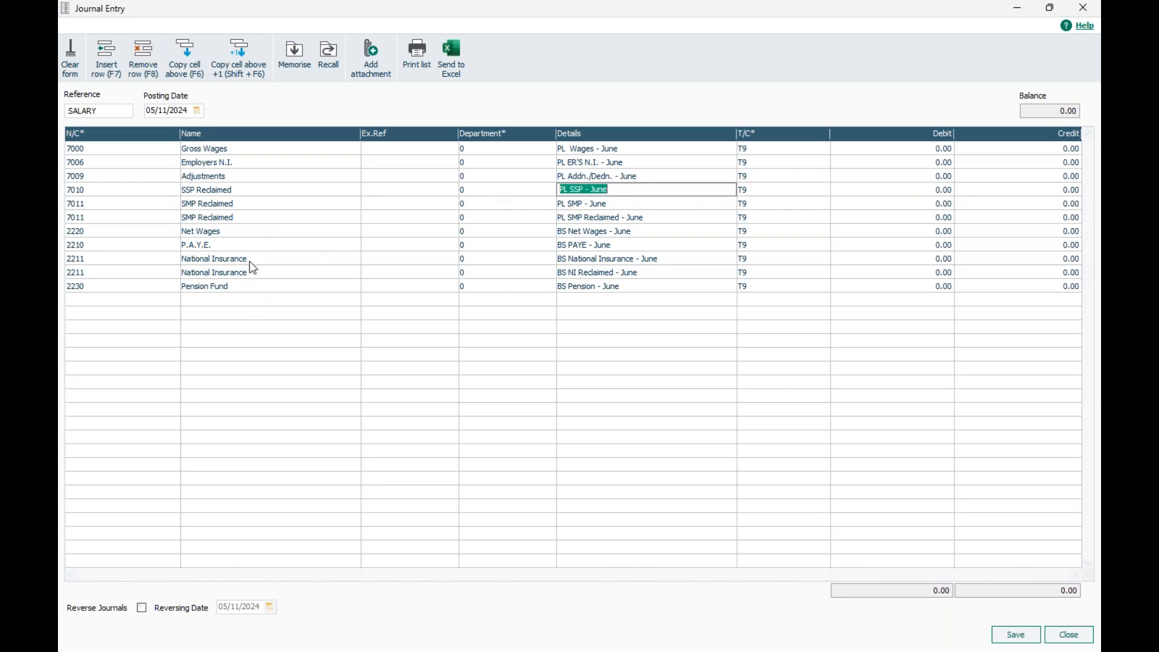
left_click(251, 171)
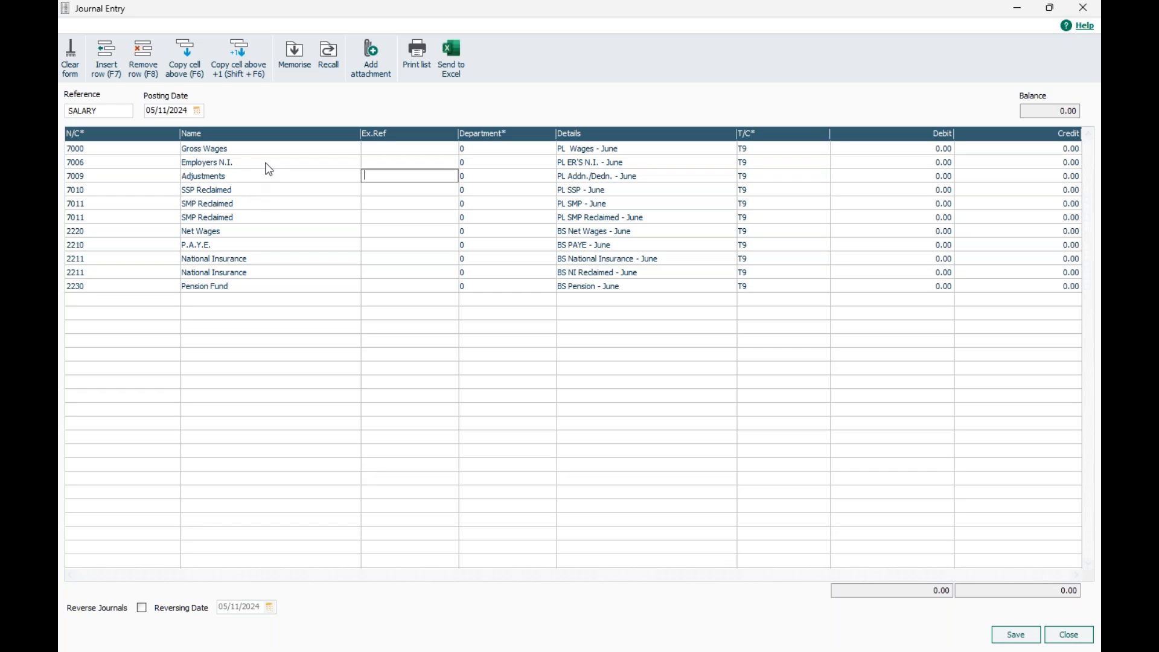
left_click(239, 190)
left_click(237, 168)
left_click(241, 175)
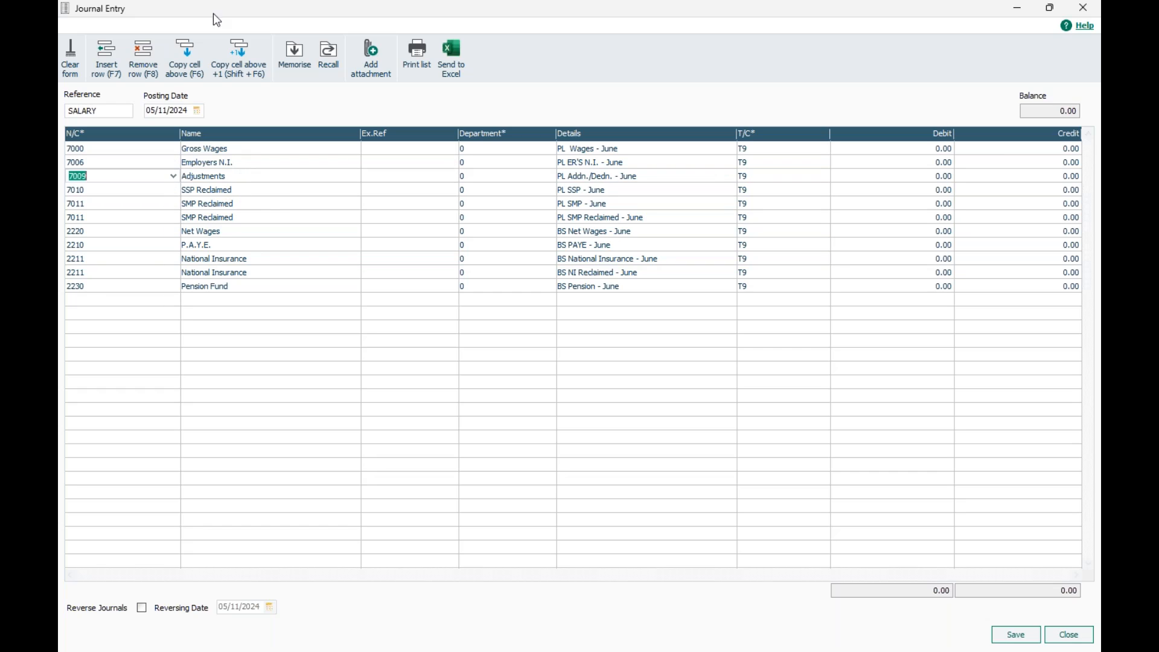
left_click(143, 57)
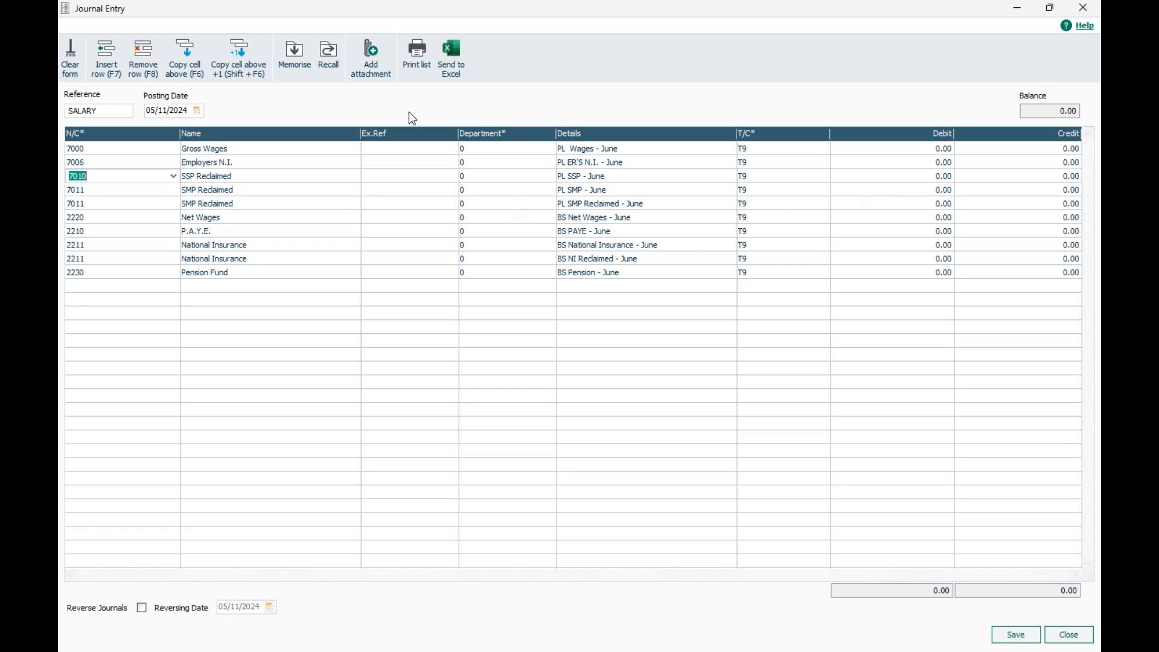
Look through the memorised journals without loading one, then close the journal entry without saving changes
left_click(329, 58)
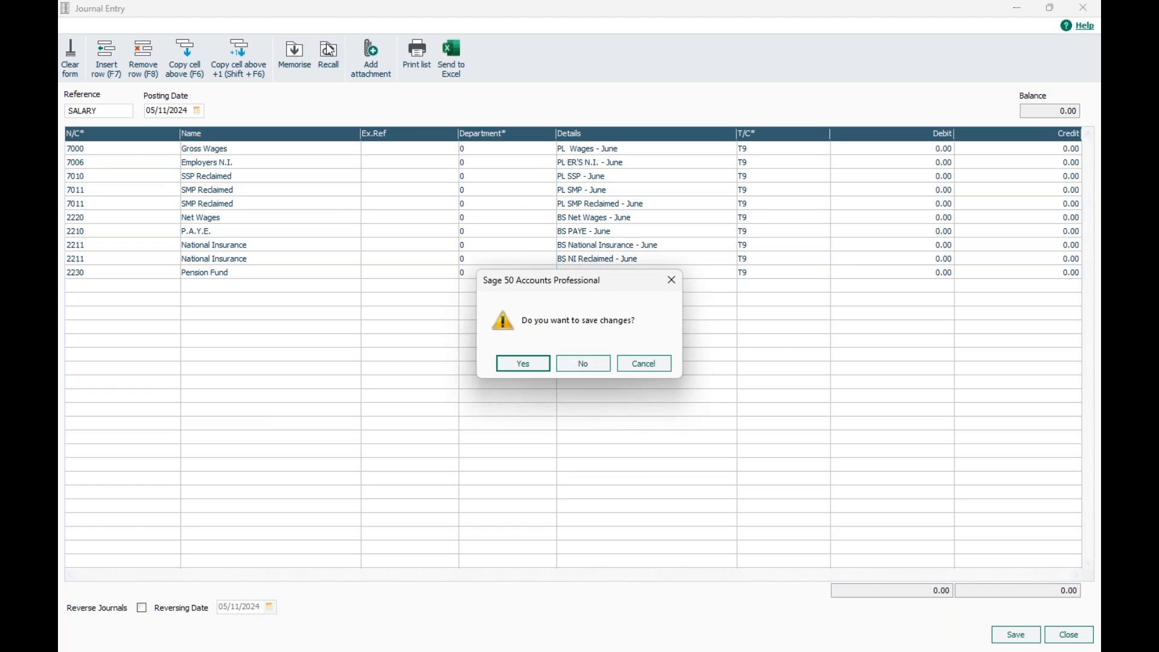
left_click(580, 363)
mouse_move(702, 298)
left_mouse_down()
mouse_move(703, 354)
mouse_move(700, 313)
left_mouse_up()
left_click(683, 422)
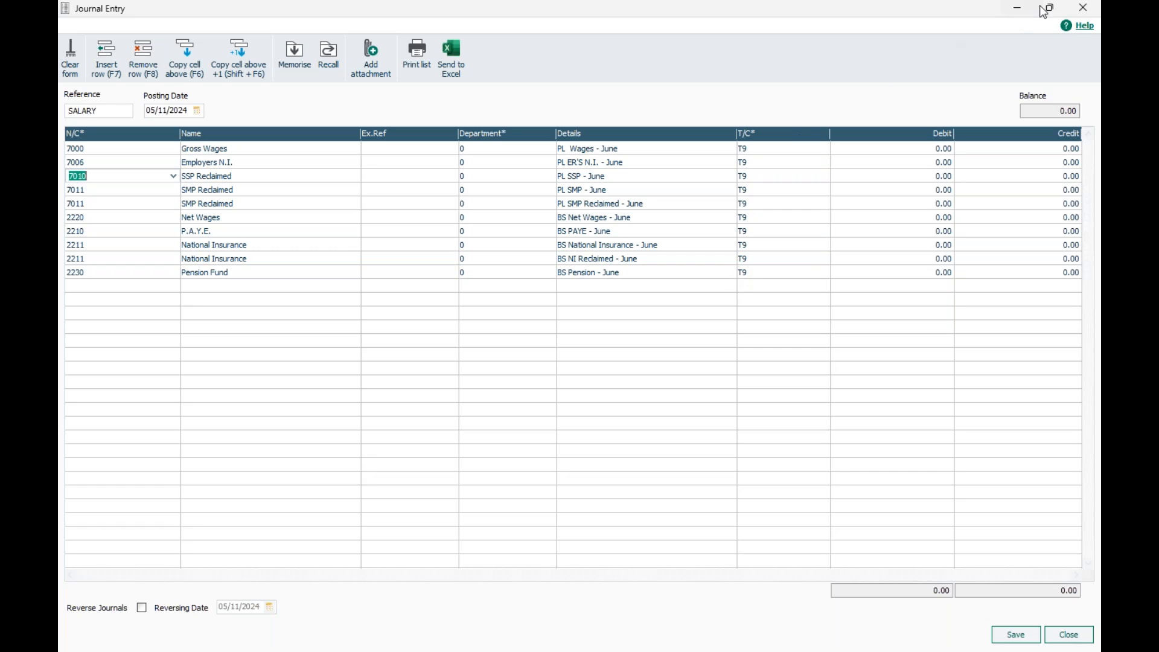
left_click(1080, 8)
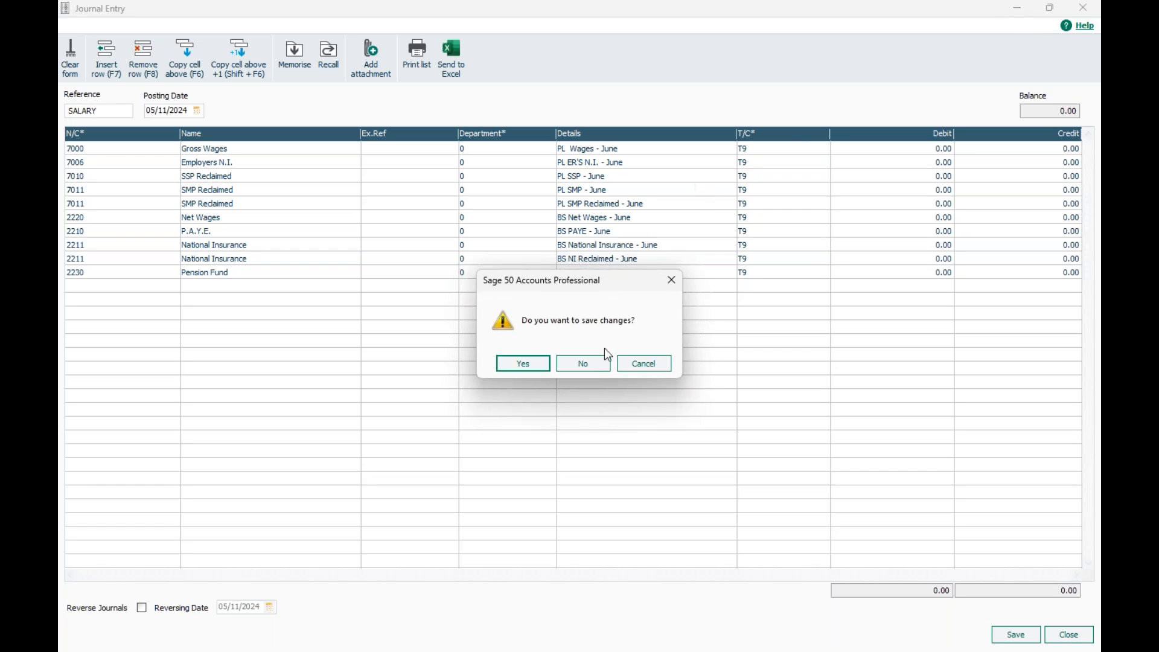
left_click(583, 362)
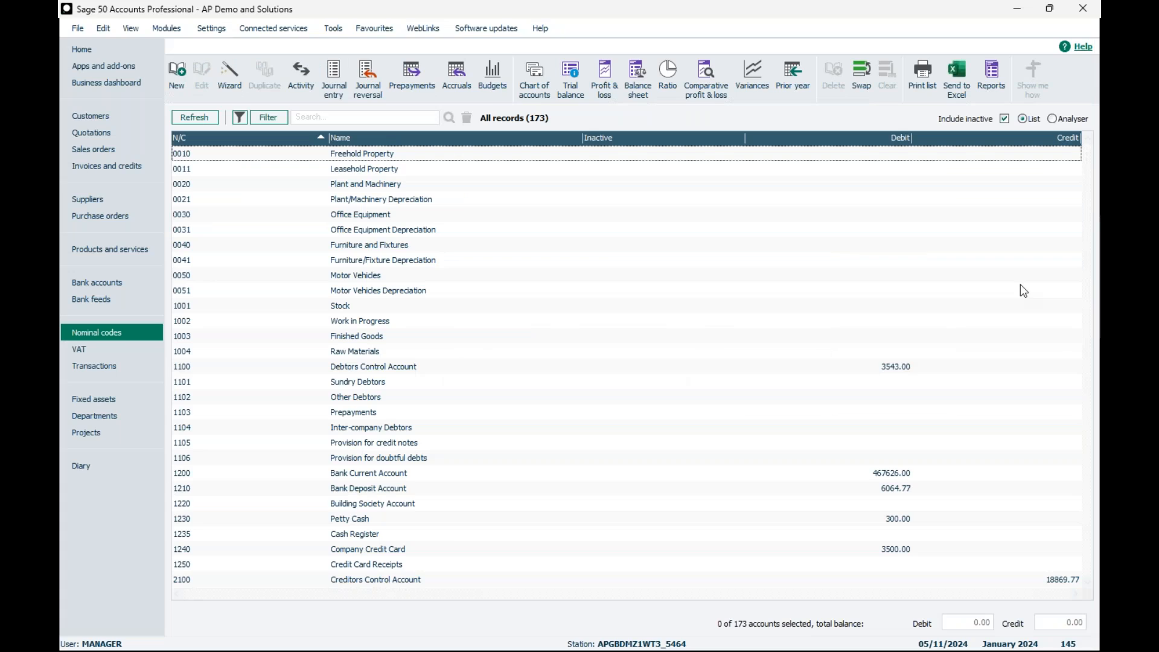
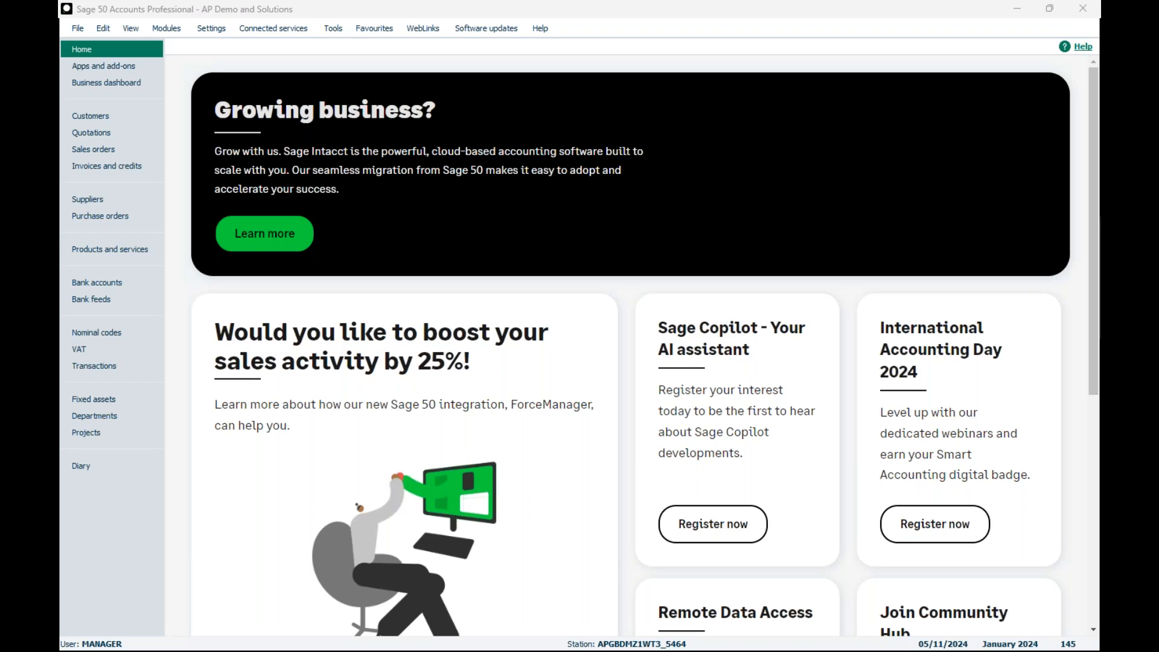
Open the bank feed for 1200 Bank Current Account, requesting the reconnection email and dismissing the matching guide
left_click(105, 305)
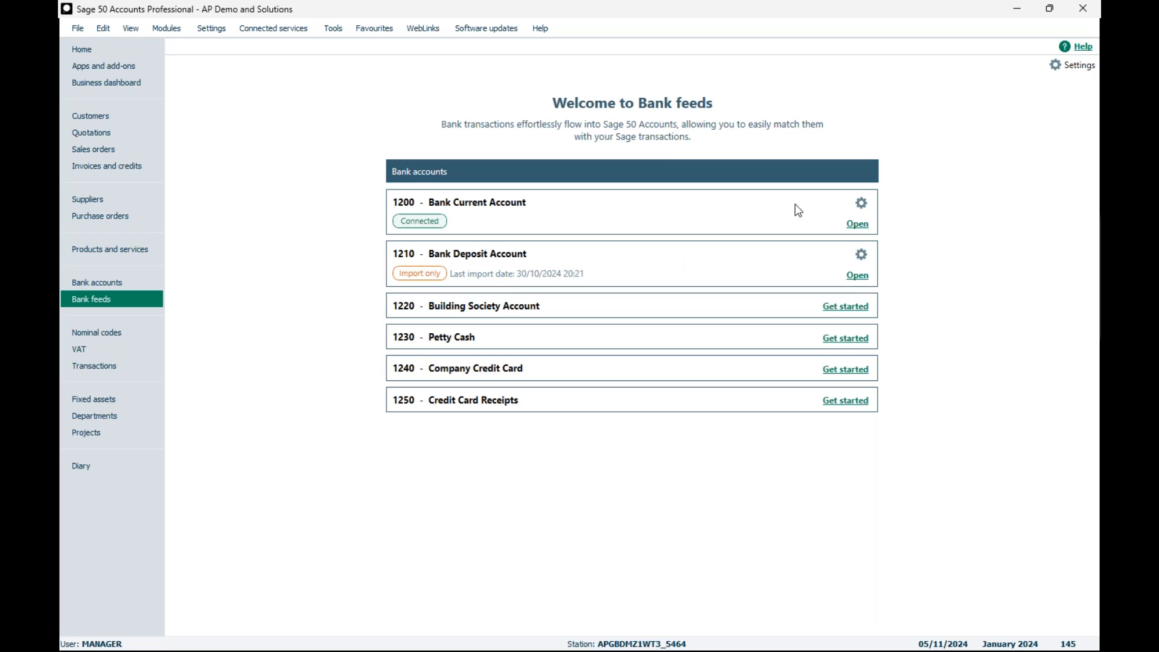
left_click(856, 226)
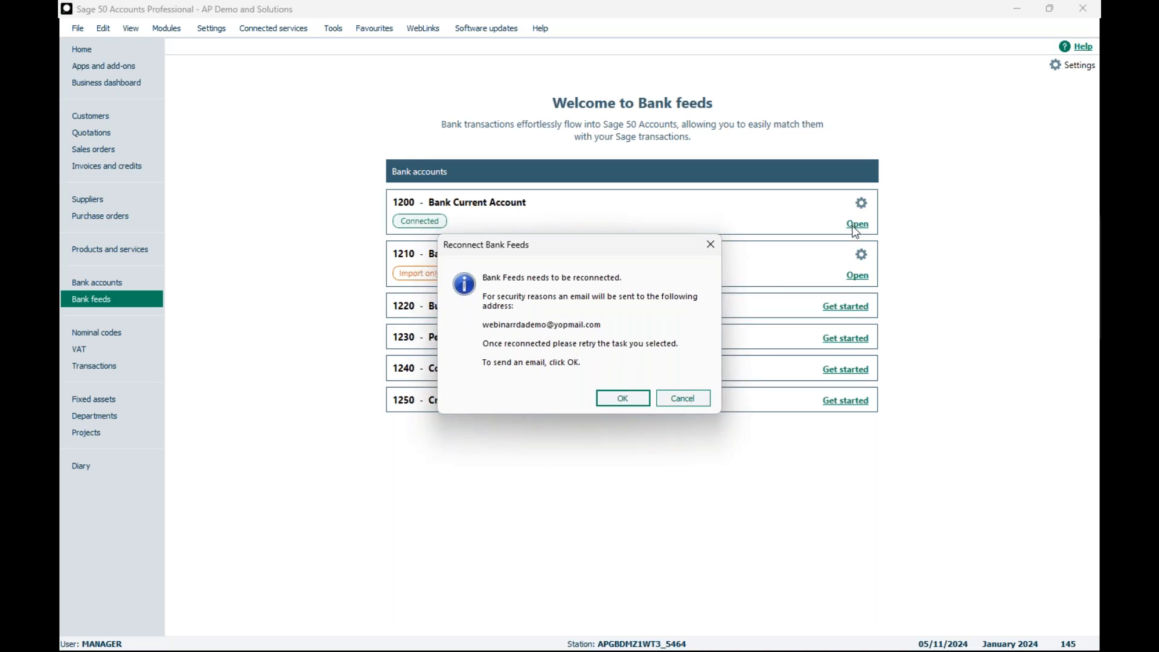
left_click(620, 399)
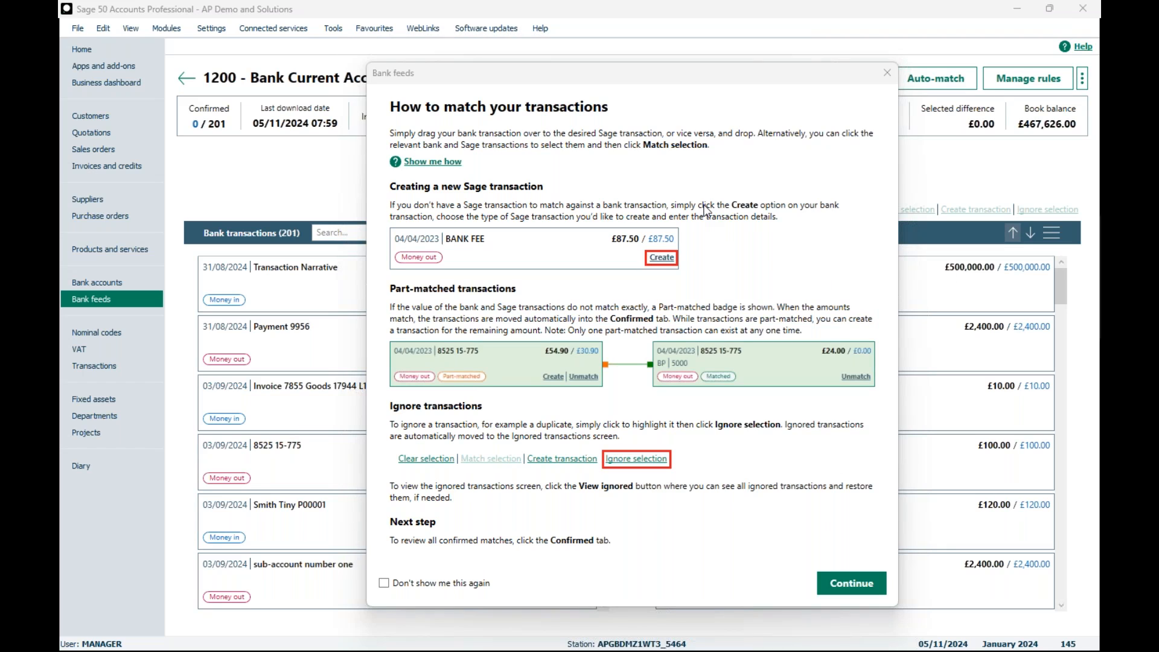
left_click(852, 583)
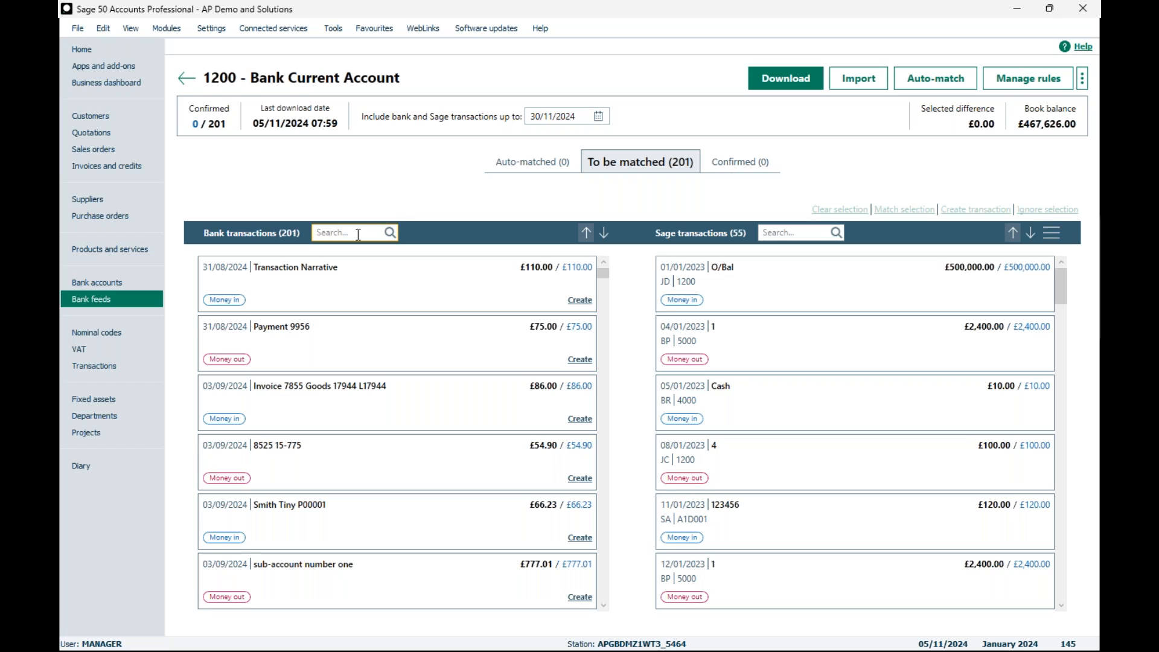
Search the bank transactions for 85263 and start a bank payment from the 08/09/2024 money-out transaction
type("85263")
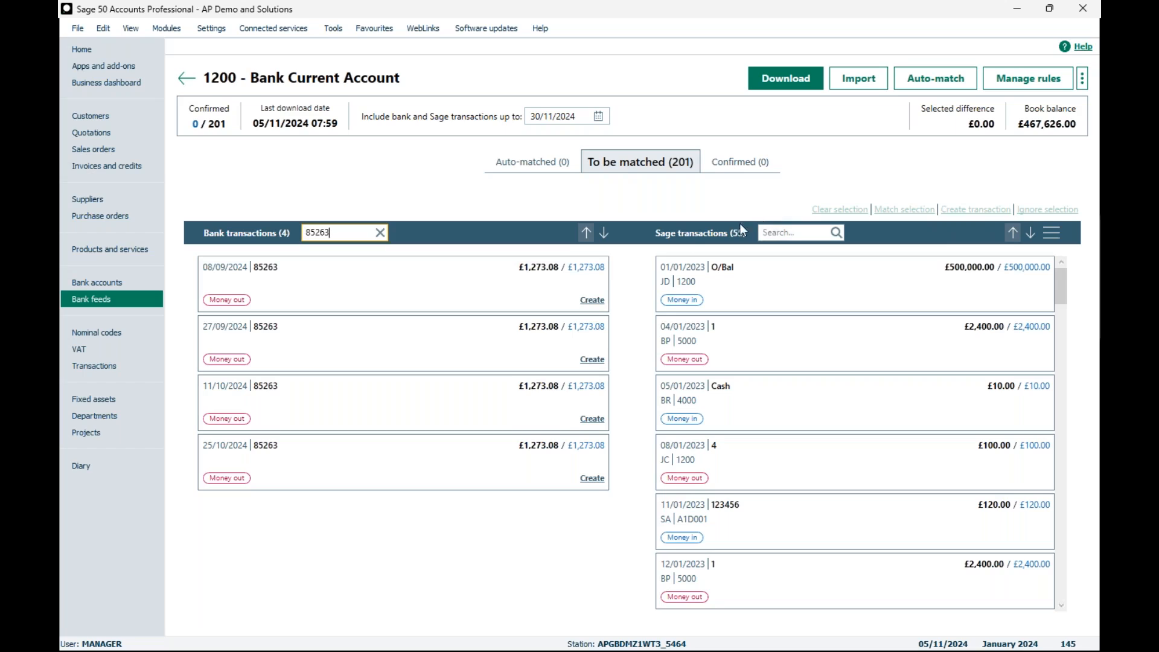
left_click(596, 307)
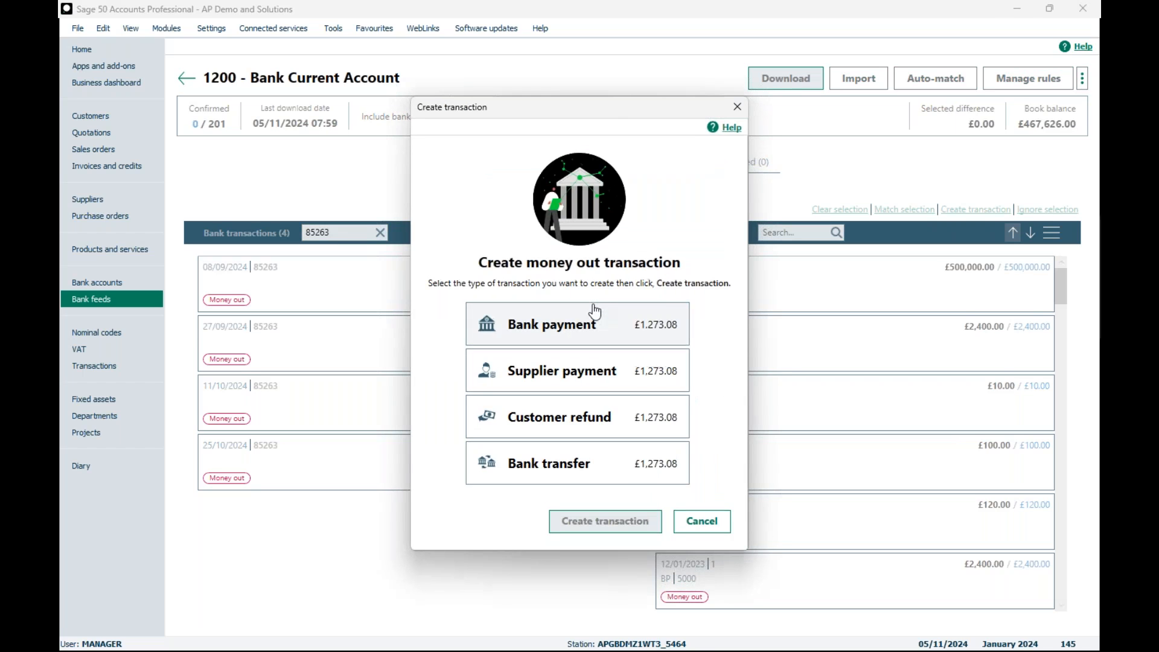
left_click(556, 332)
left_click(570, 528)
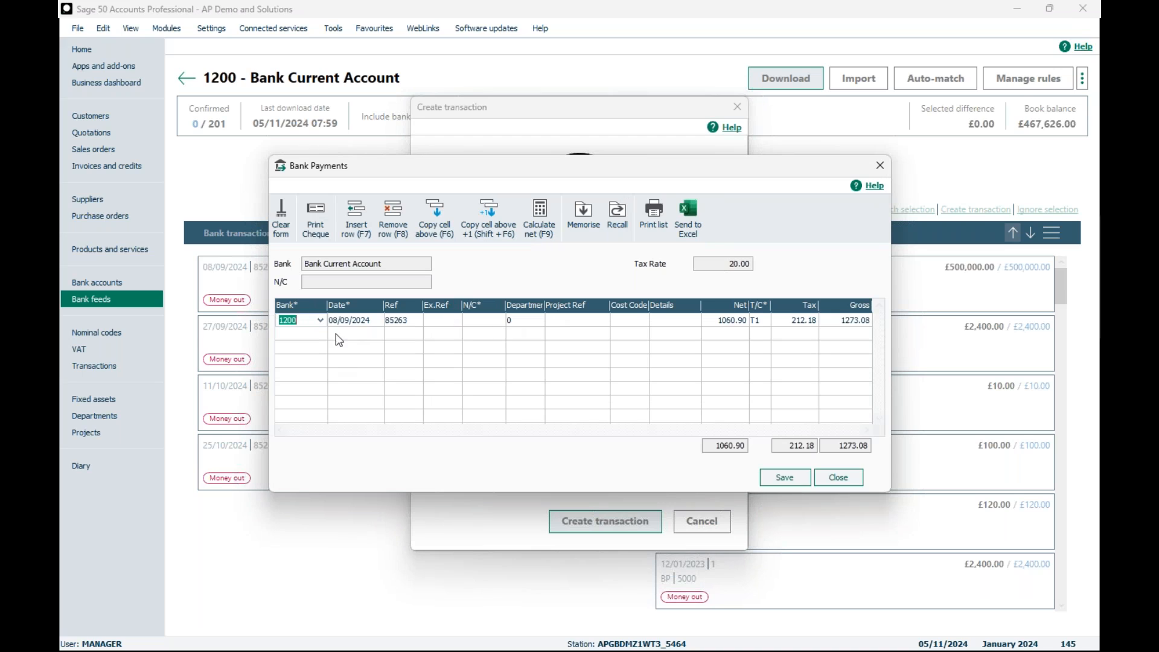
Find the nominal code with the search term "electric" and assign 7200 Electricity to the payment line
left_click(476, 324)
left_click(498, 320)
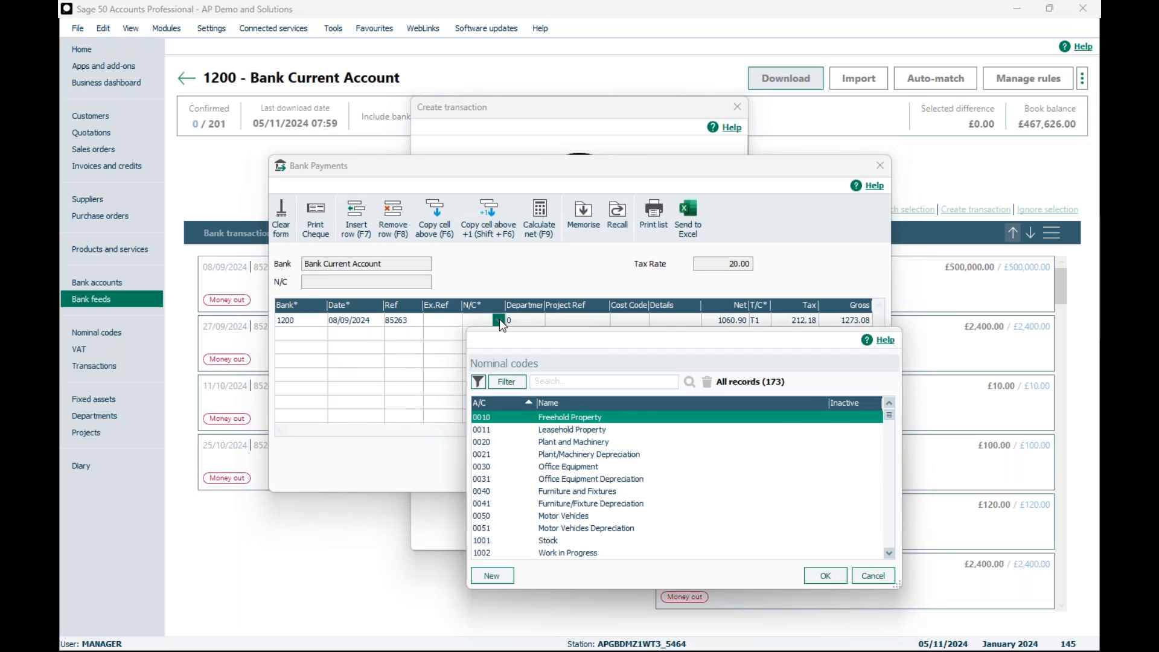
left_click(498, 319)
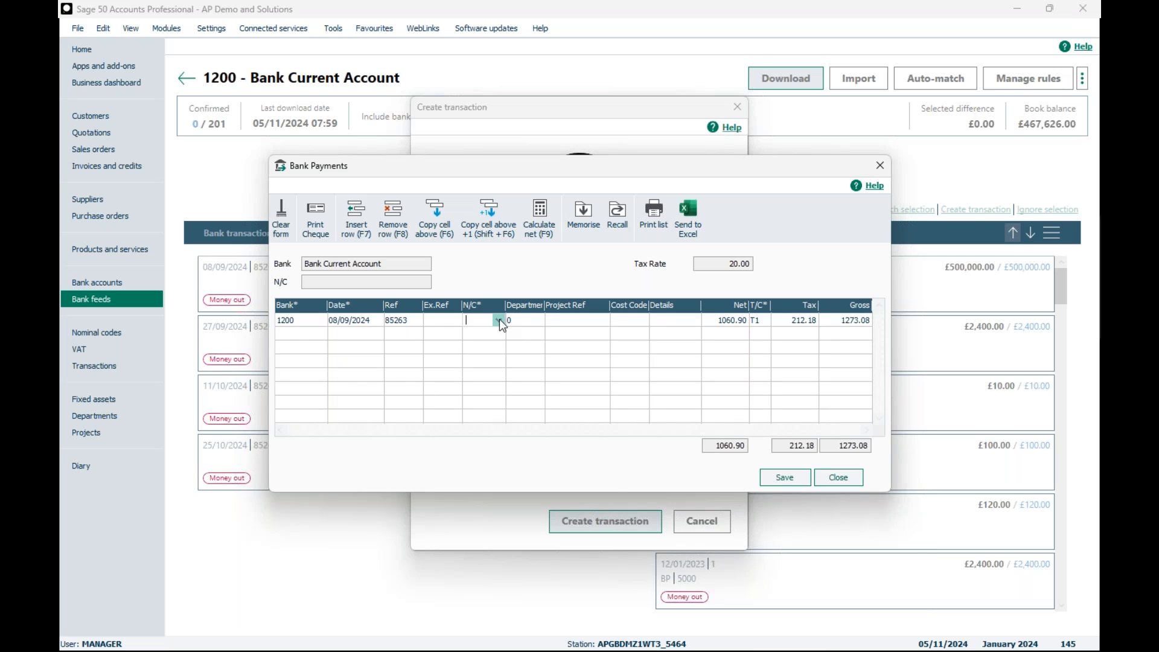
left_click(499, 320)
type("E")
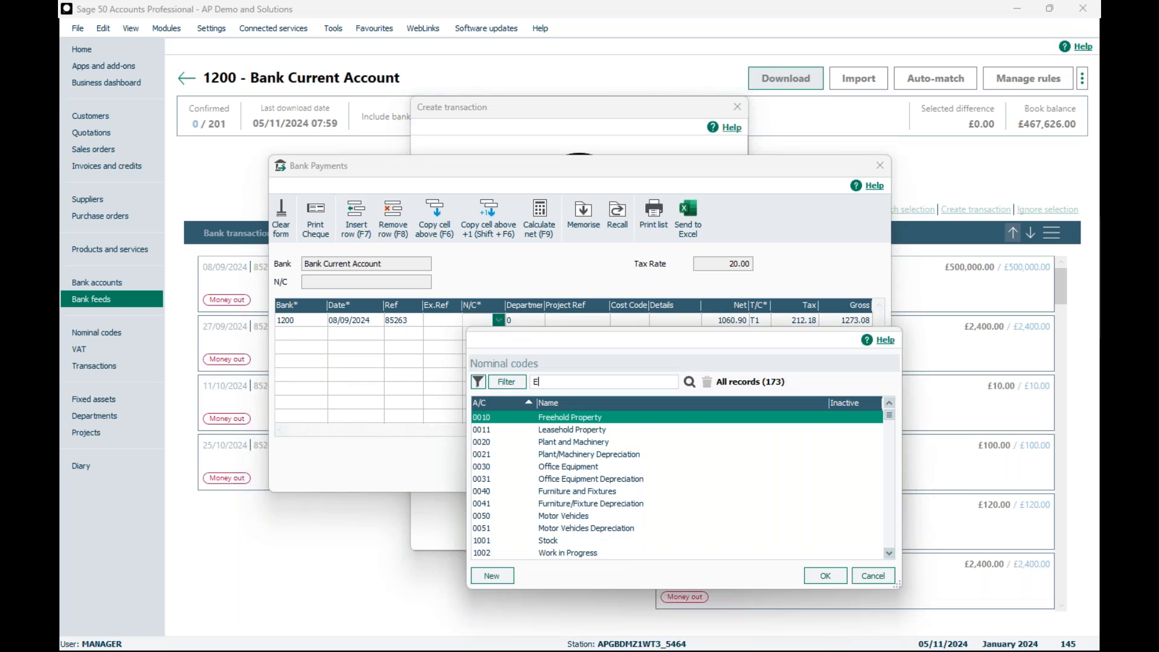
type("LECTR")
key("BackSpace")
key("BackSpace")
key("BackSpace")
key("BackSpace")
key("BackSpace")
key("BackSpace")
type("electric")
key("Return")
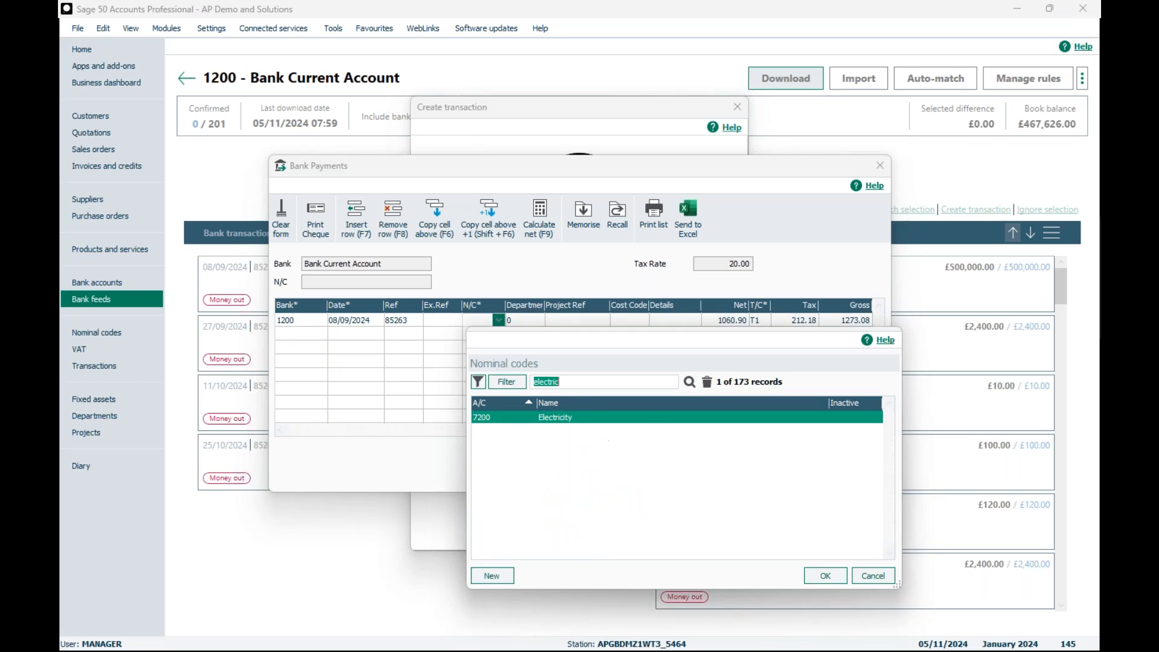
double_click(542, 417)
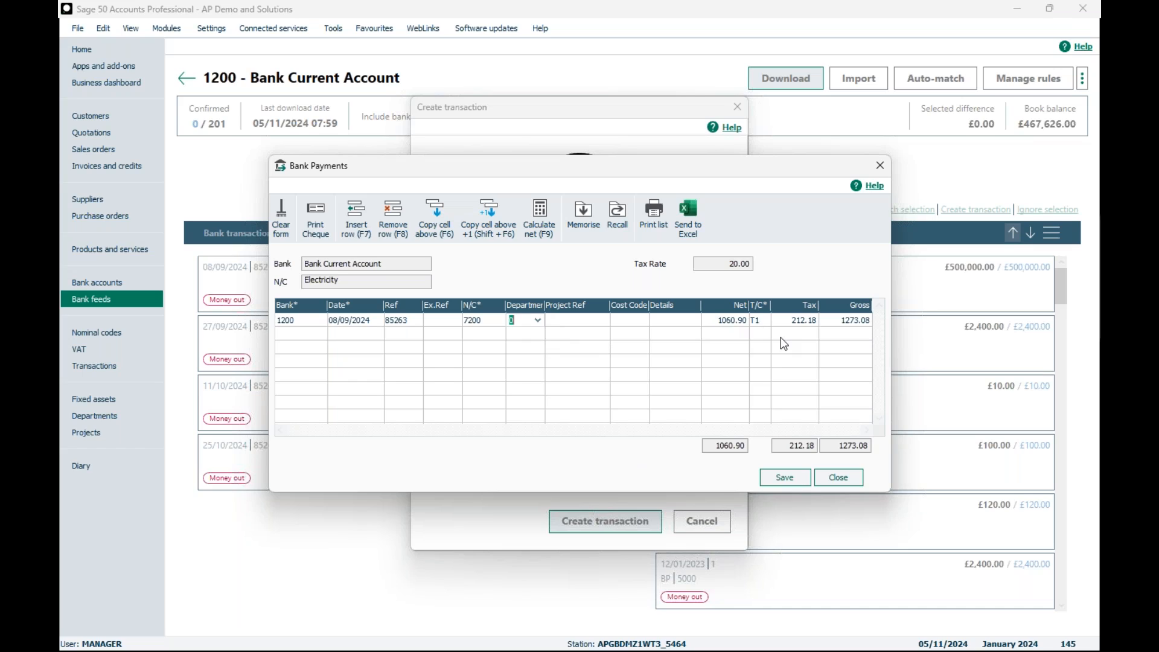
Save the bank payment, dismiss the matching notice and show the confirmed transactions
left_click(780, 478)
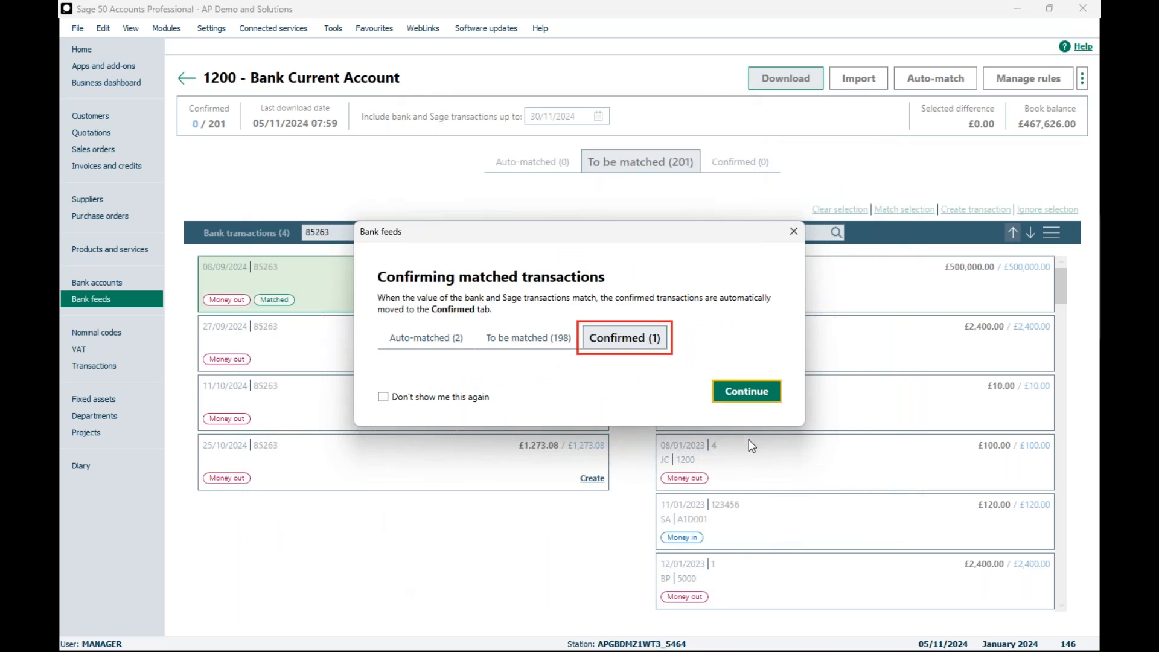
left_click(733, 397)
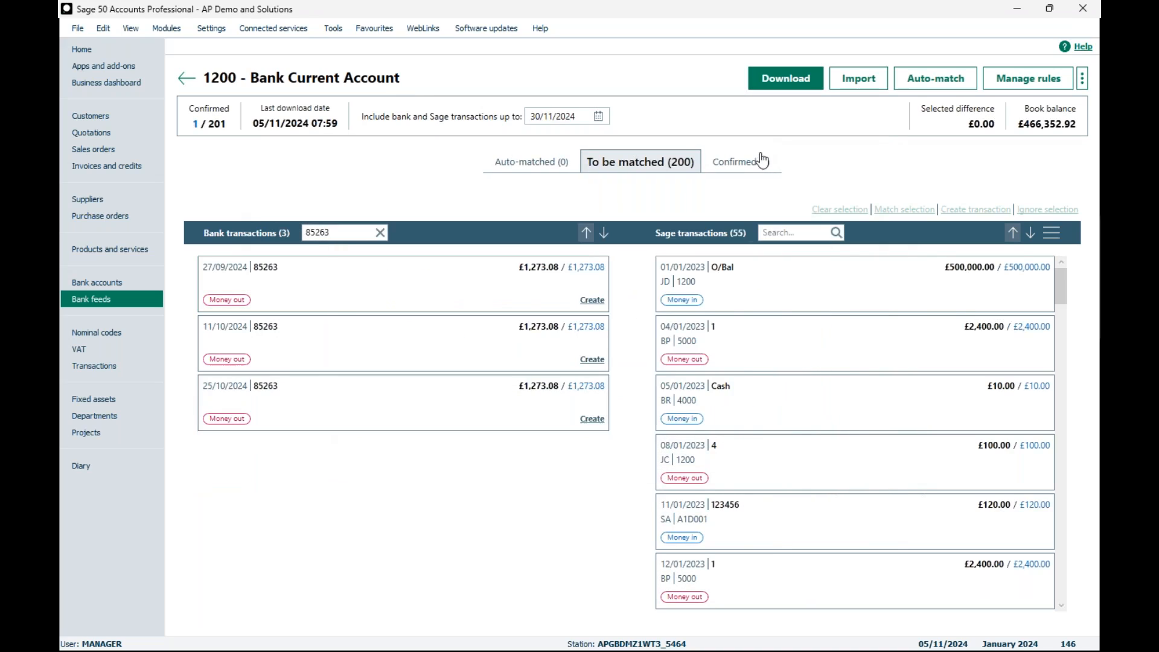
left_click(759, 175)
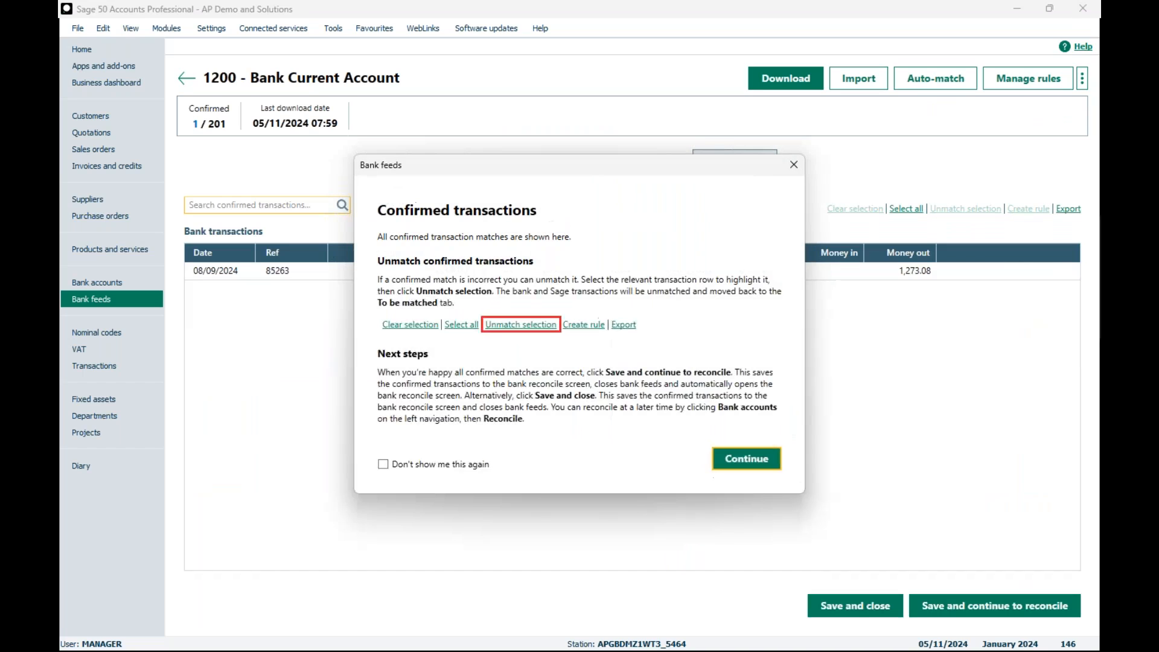
Dismiss the confirmed transactions guide and start a rule named Gas & Electric from the confirmed 85263 transaction
left_click(747, 460)
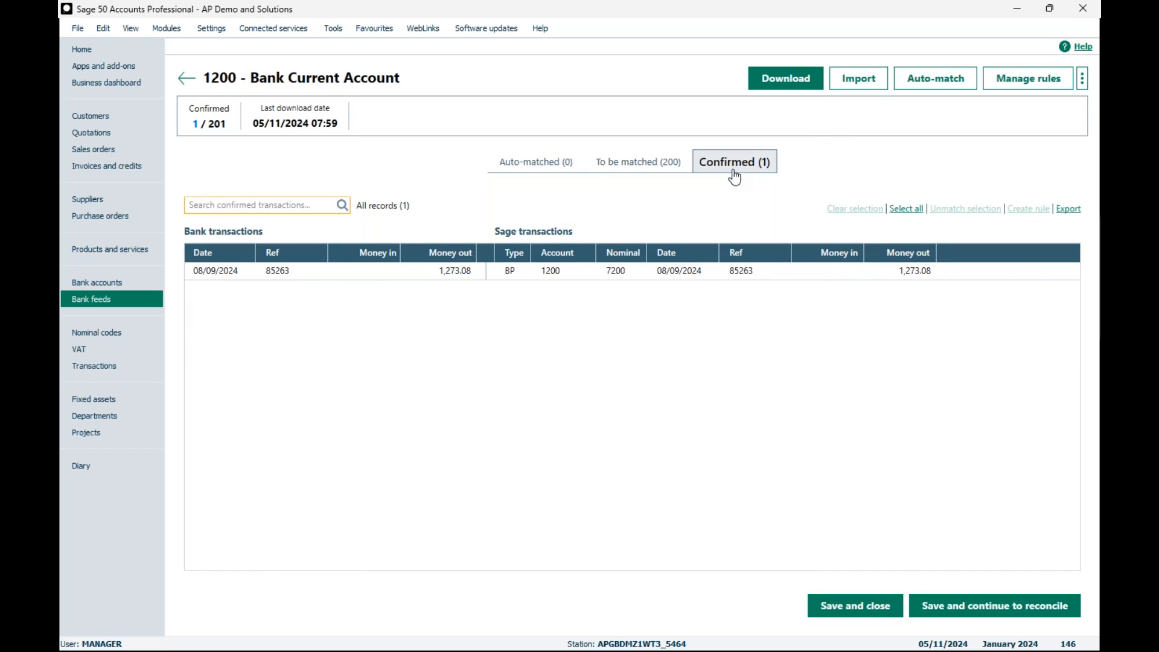
left_click(425, 273)
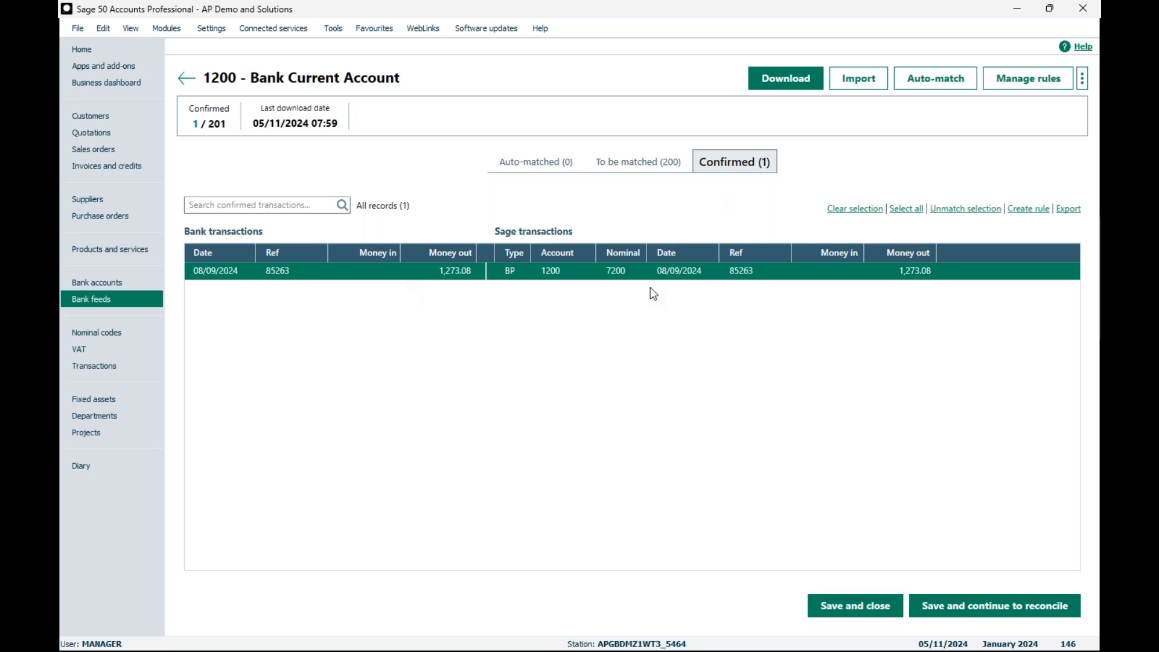
left_click(1029, 209)
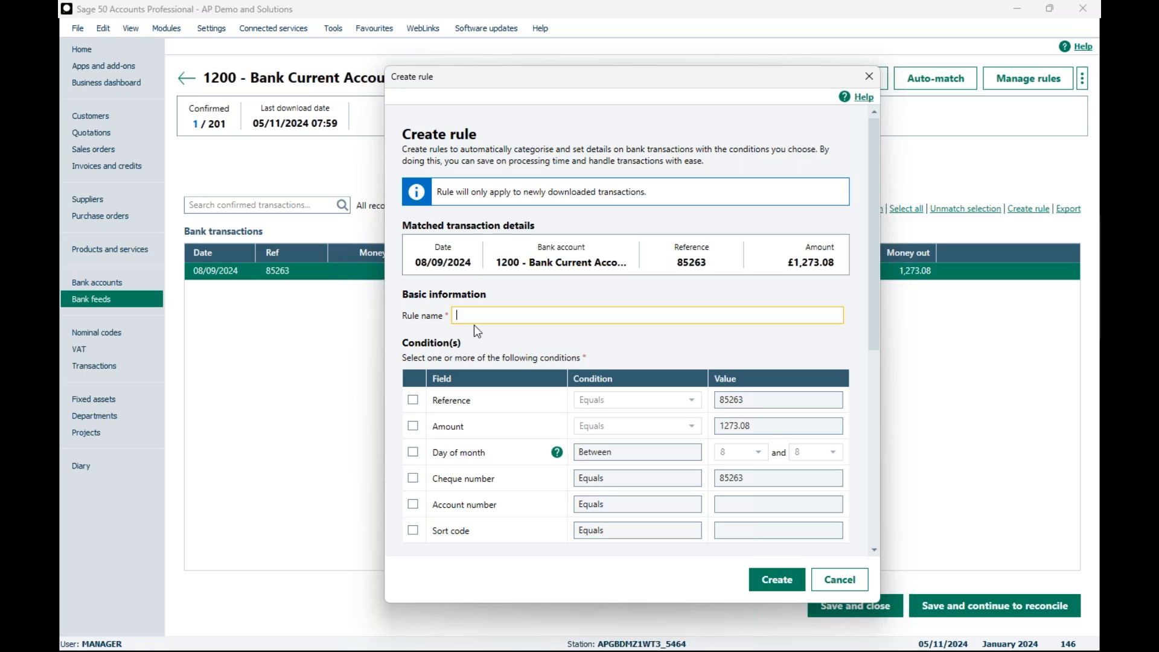
type("Gas & Electric")
left_click_drag(638, 81, 623, 35)
left_click_drag(685, 557, 684, 626)
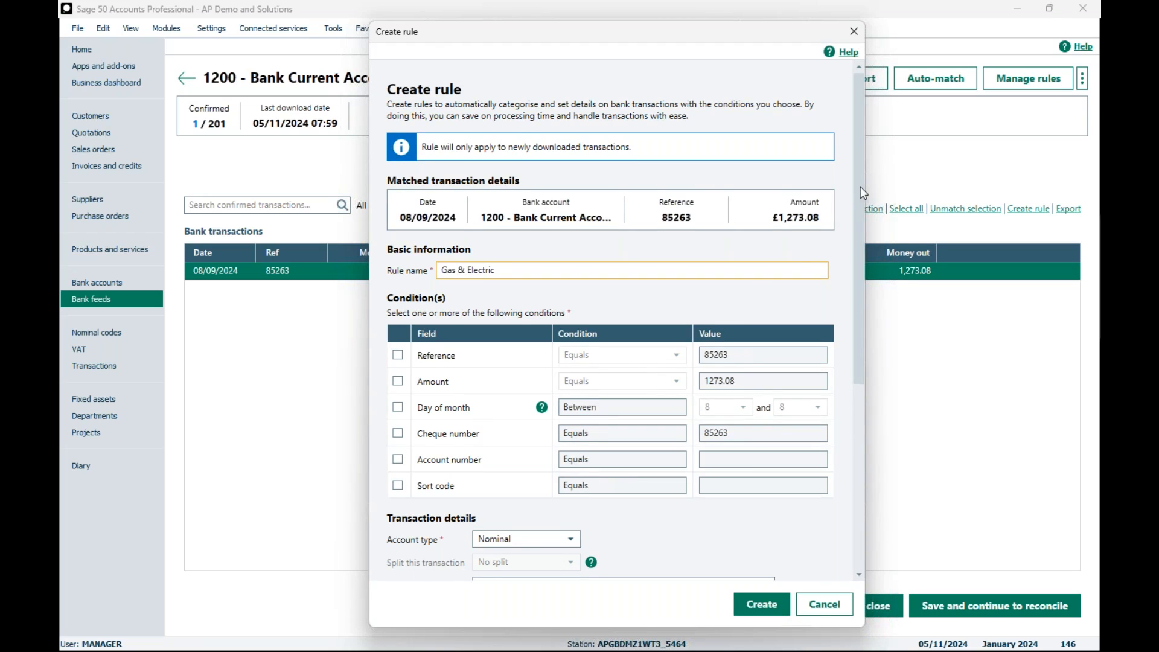
left_click_drag(860, 187, 872, 282)
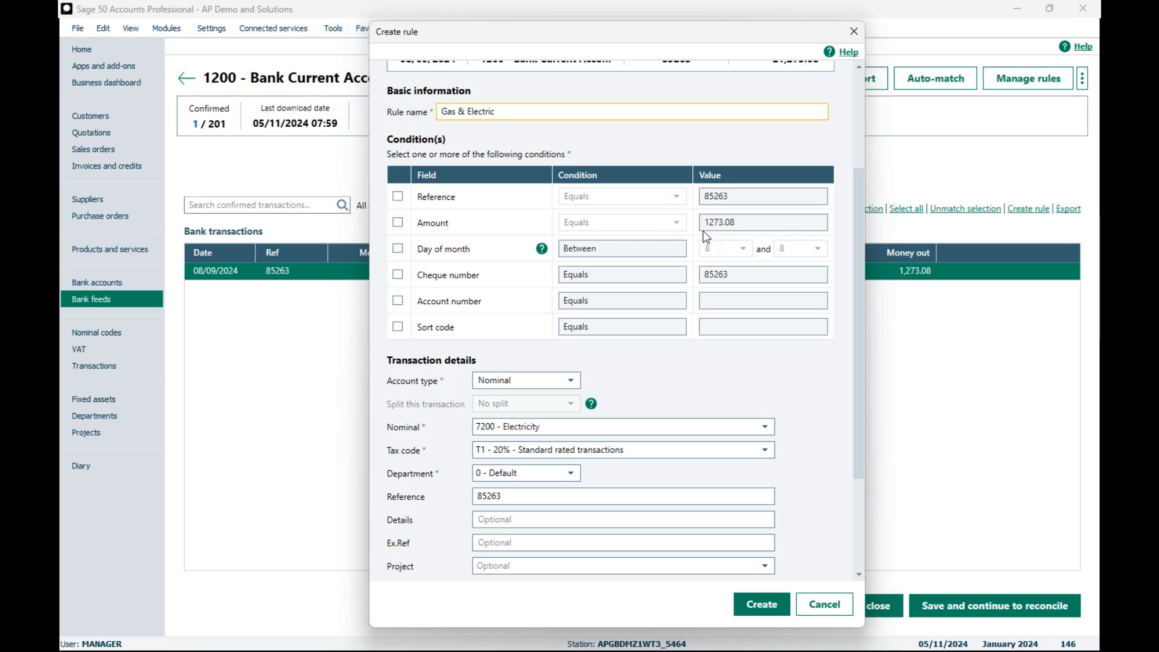
Enable the rule's Reference and Amount conditions, and review the comparison options available for each
left_click(397, 196)
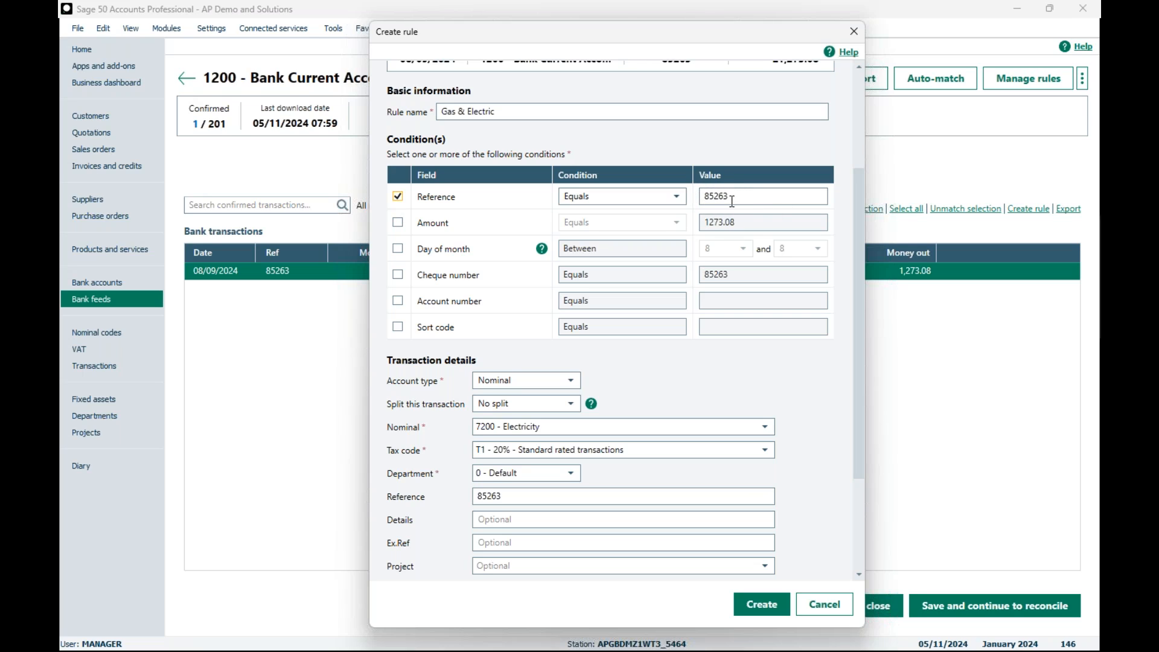
left_click(398, 224)
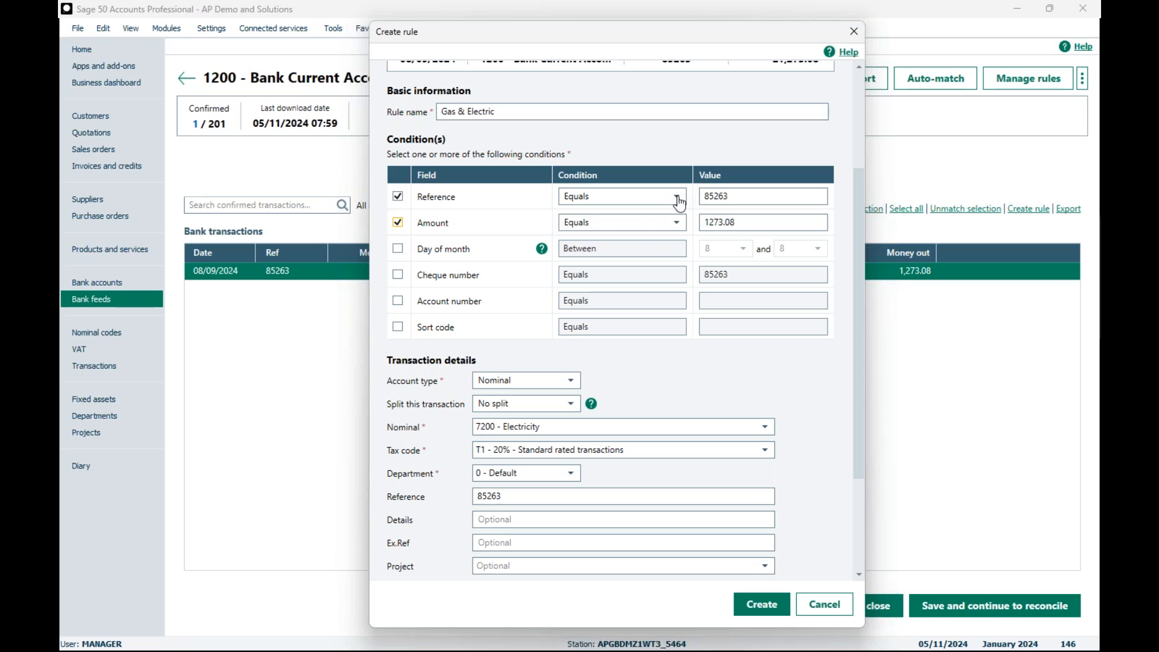
left_click(677, 198)
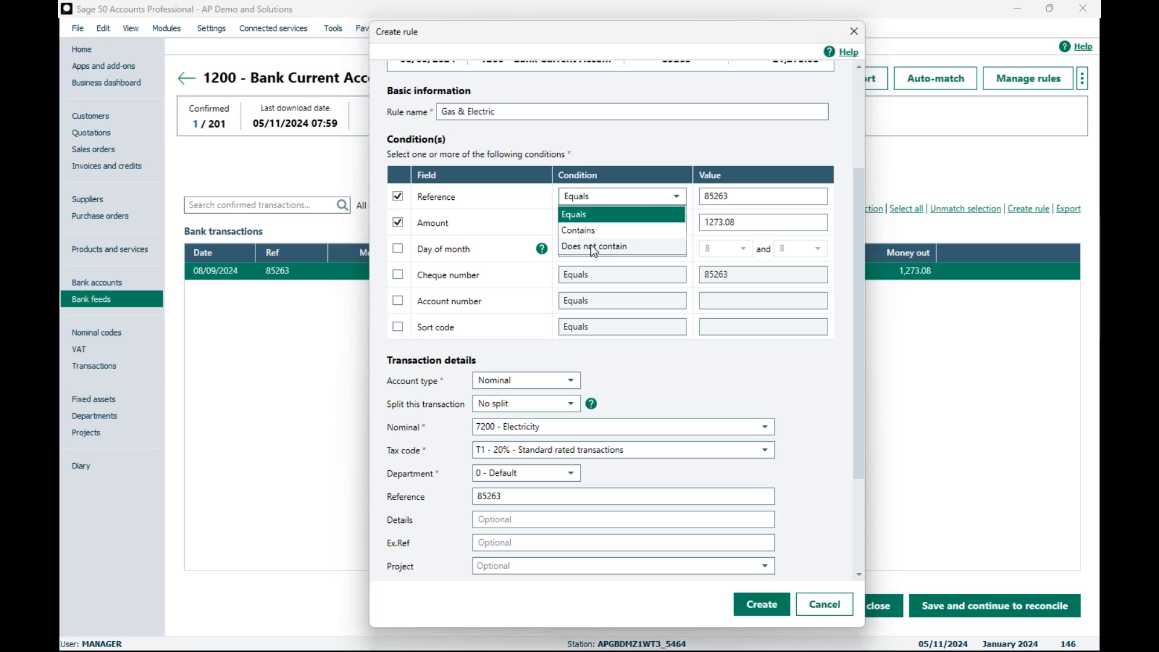
left_click(675, 205)
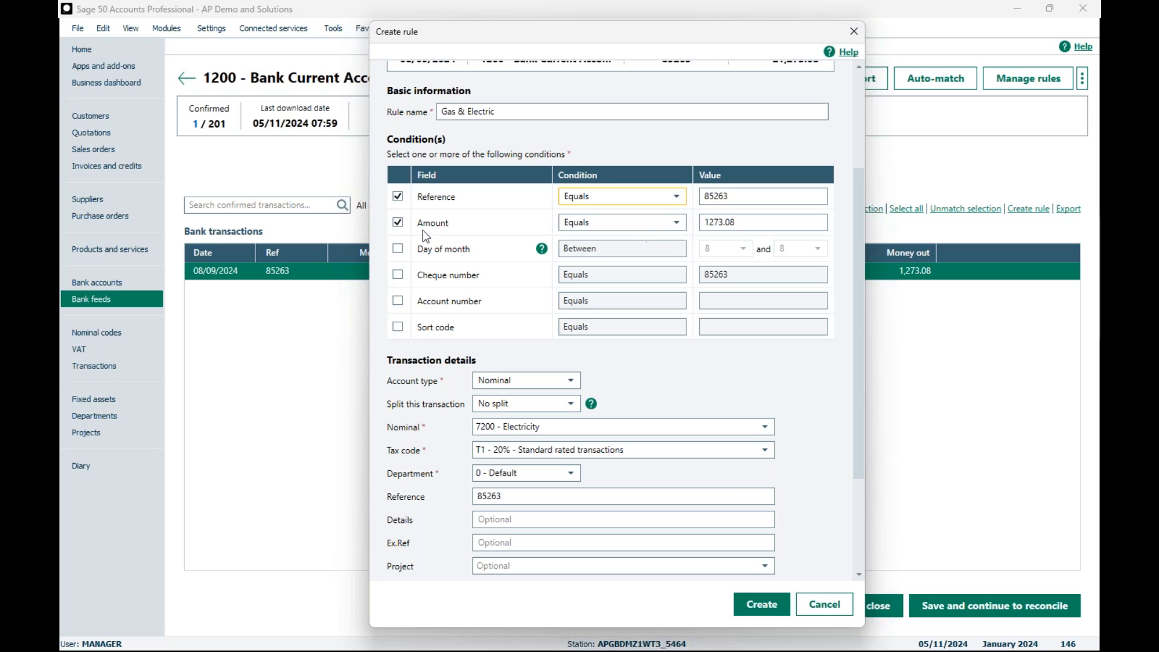
left_click(679, 222)
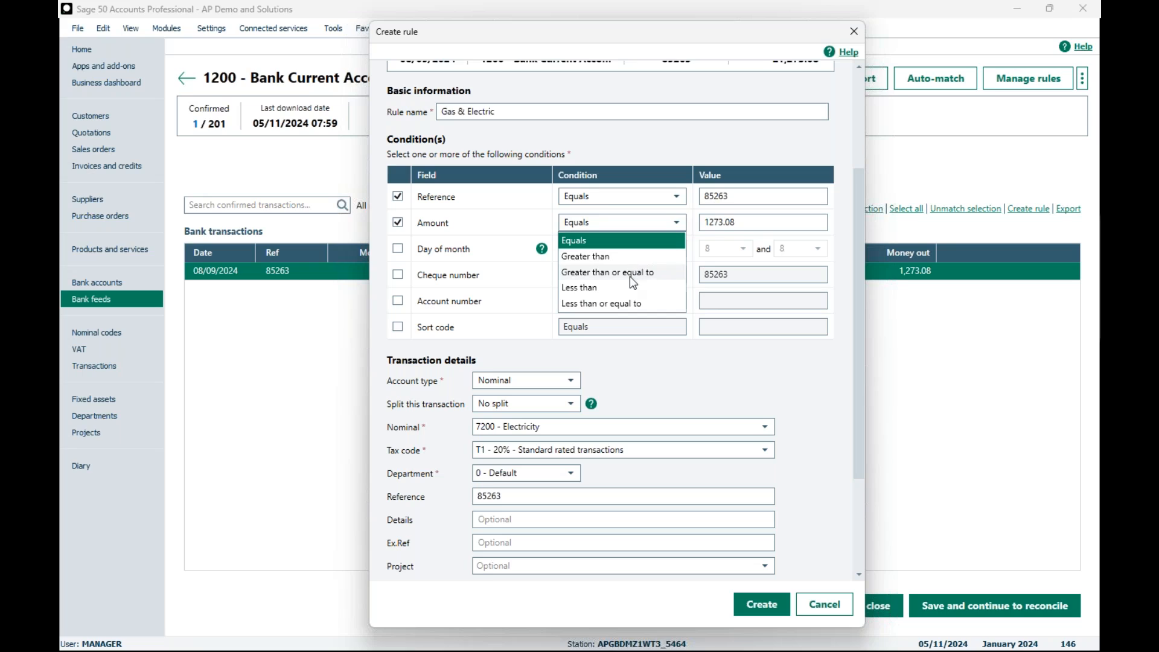
left_click(683, 223)
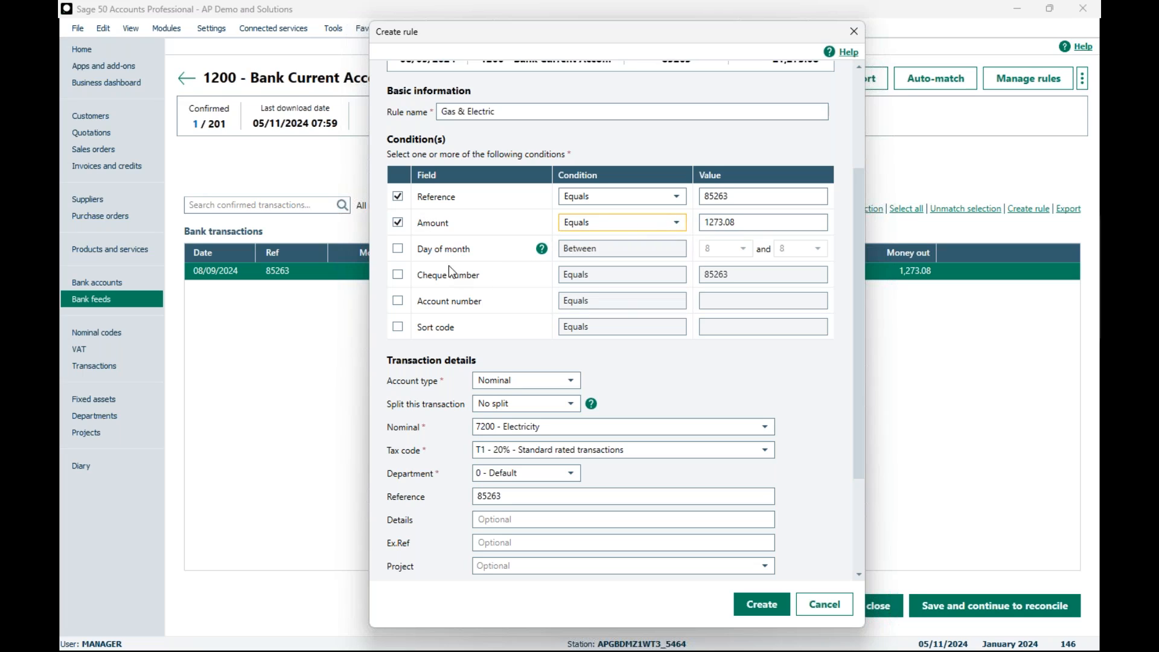
Try adding the Day of month, Cheque number, Account number and Sort code conditions to the rule
left_click(397, 249)
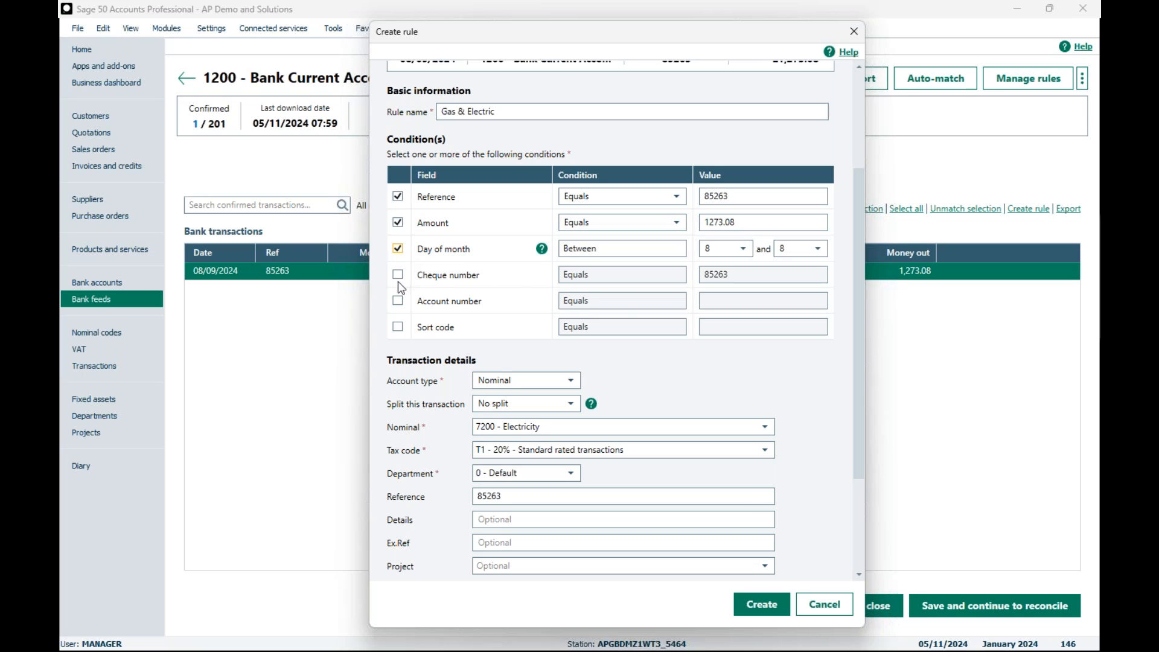
left_click(398, 275)
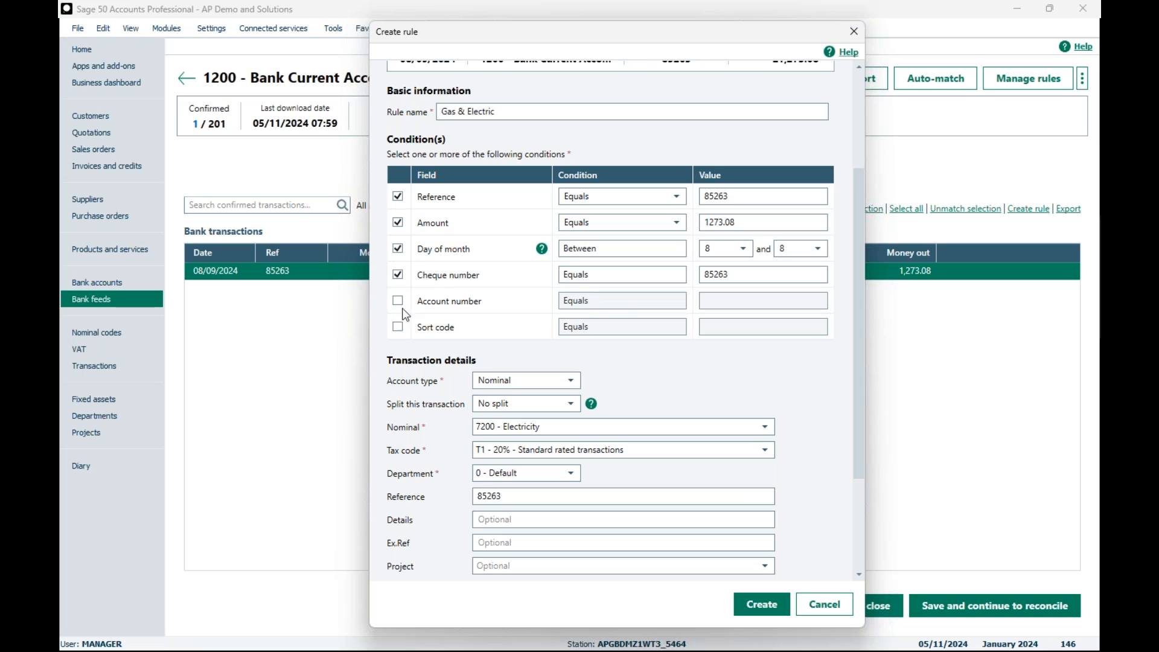
left_click(397, 301)
left_click(397, 327)
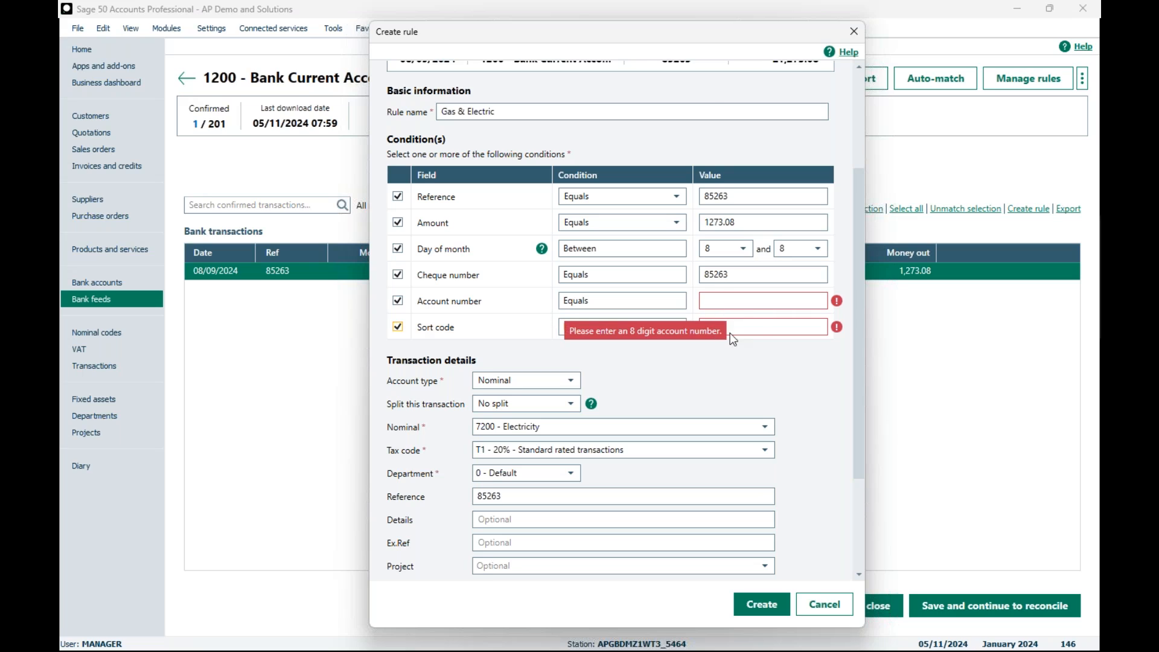
Clear every condition on the rule except Reference
left_click(398, 326)
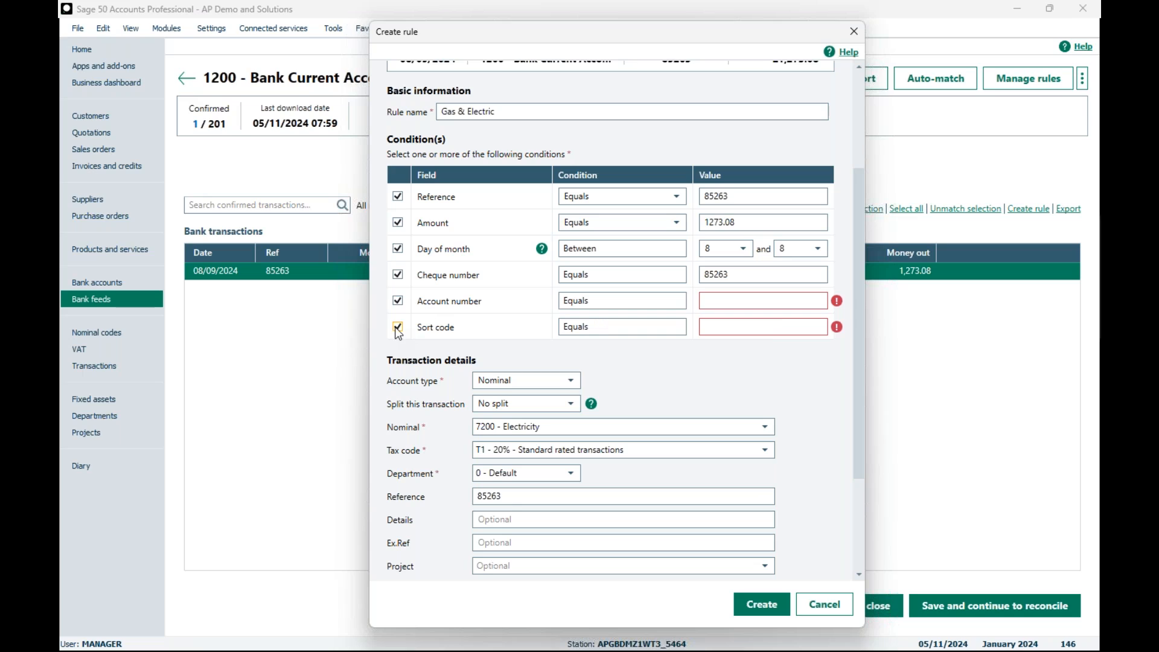
left_click(397, 300)
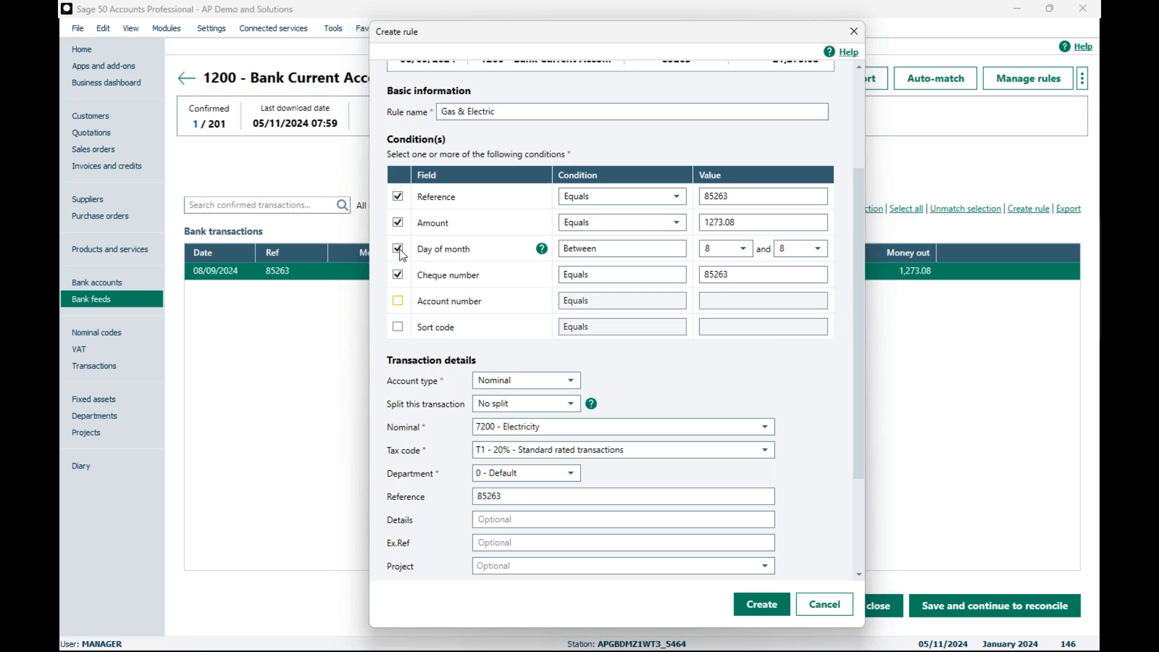
left_click(397, 275)
left_click(398, 223)
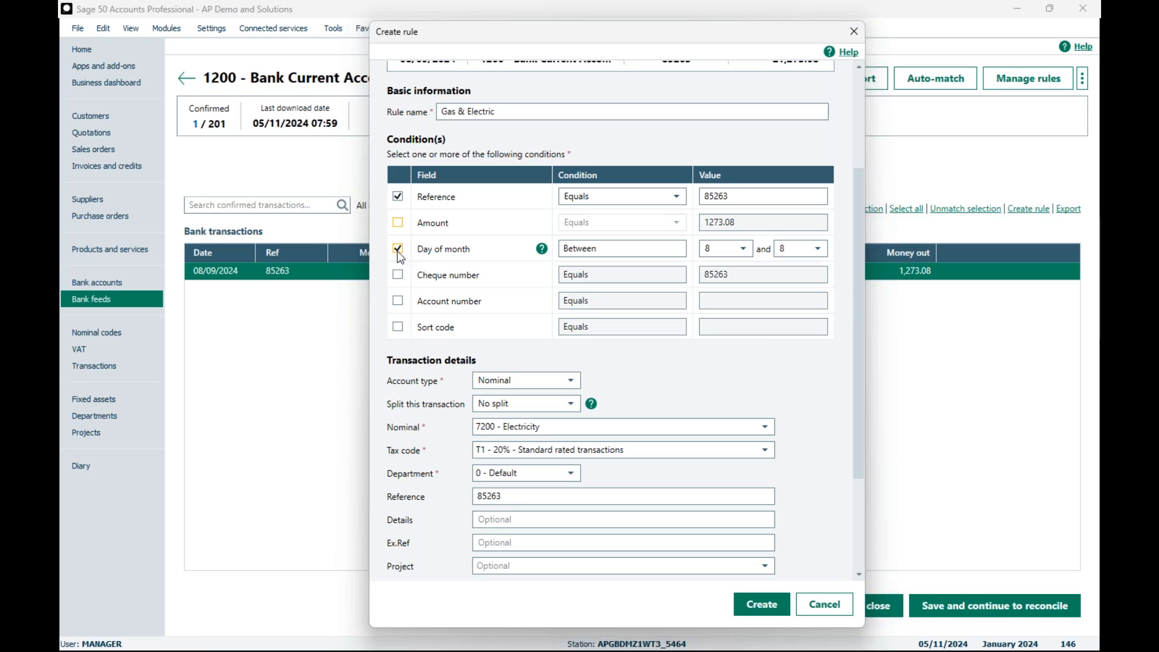
left_click(398, 249)
Examine the account type and split choices offered in the rule's transaction details
scroll(664, 316, "down", 4)
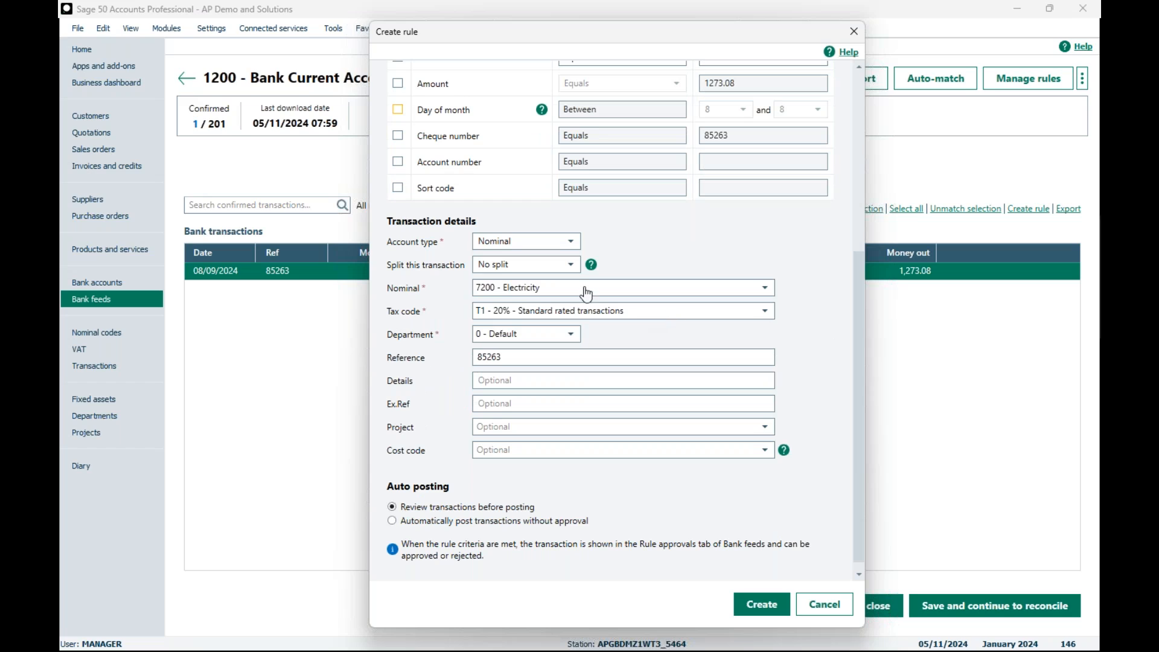
left_click(578, 247)
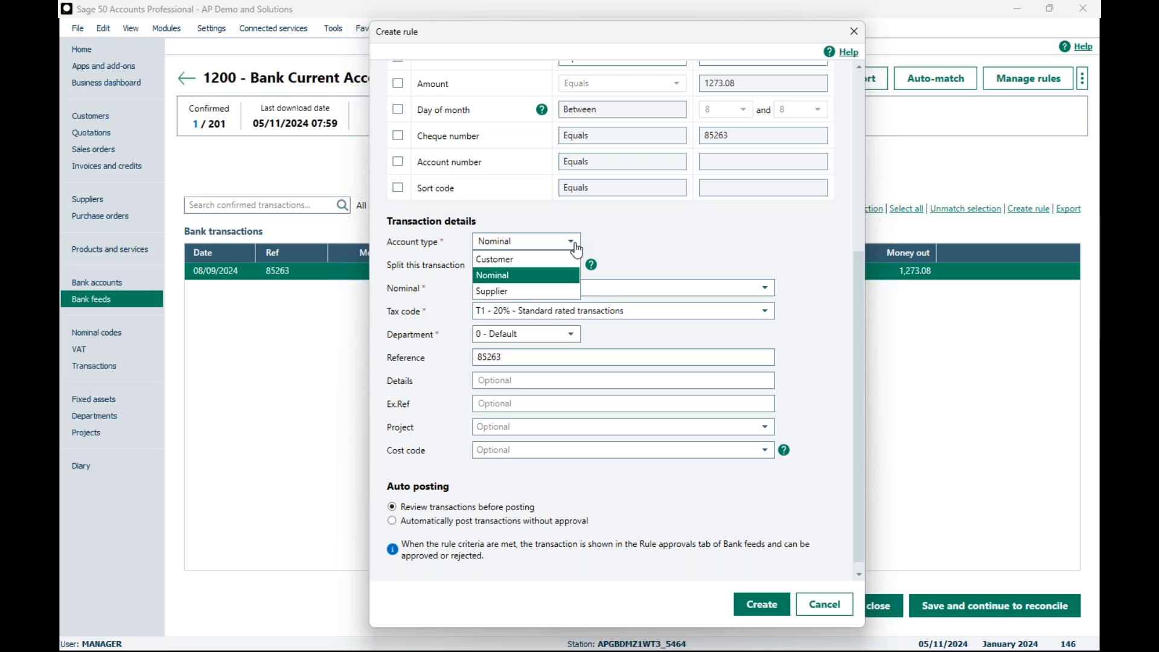
left_click(658, 242)
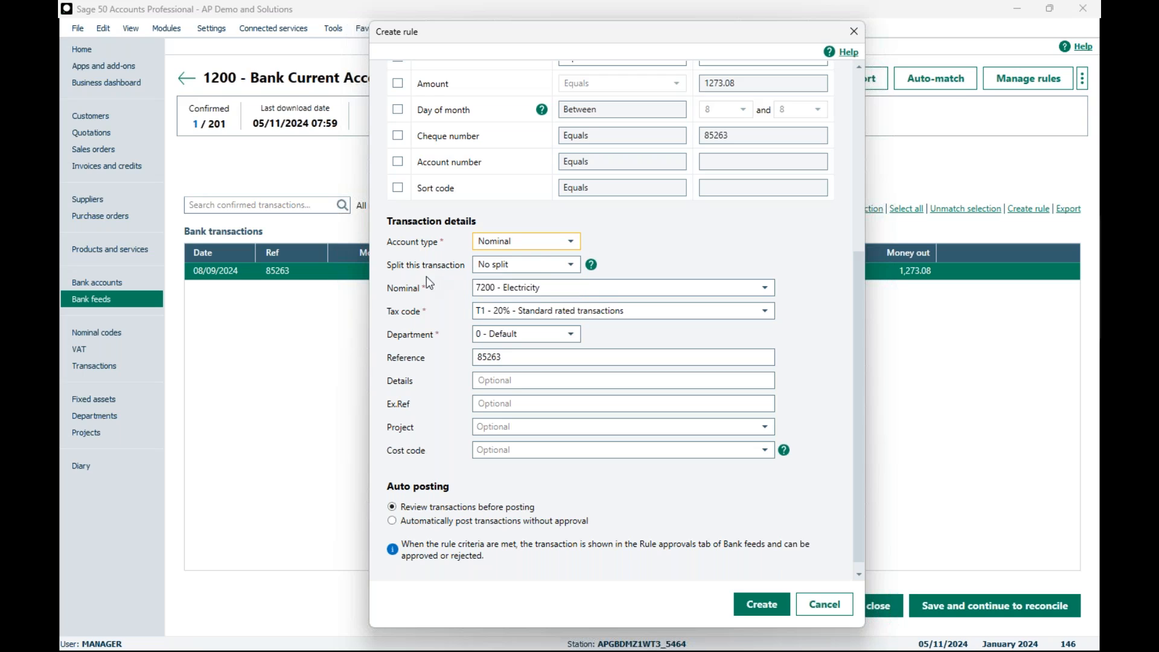
left_click(569, 267)
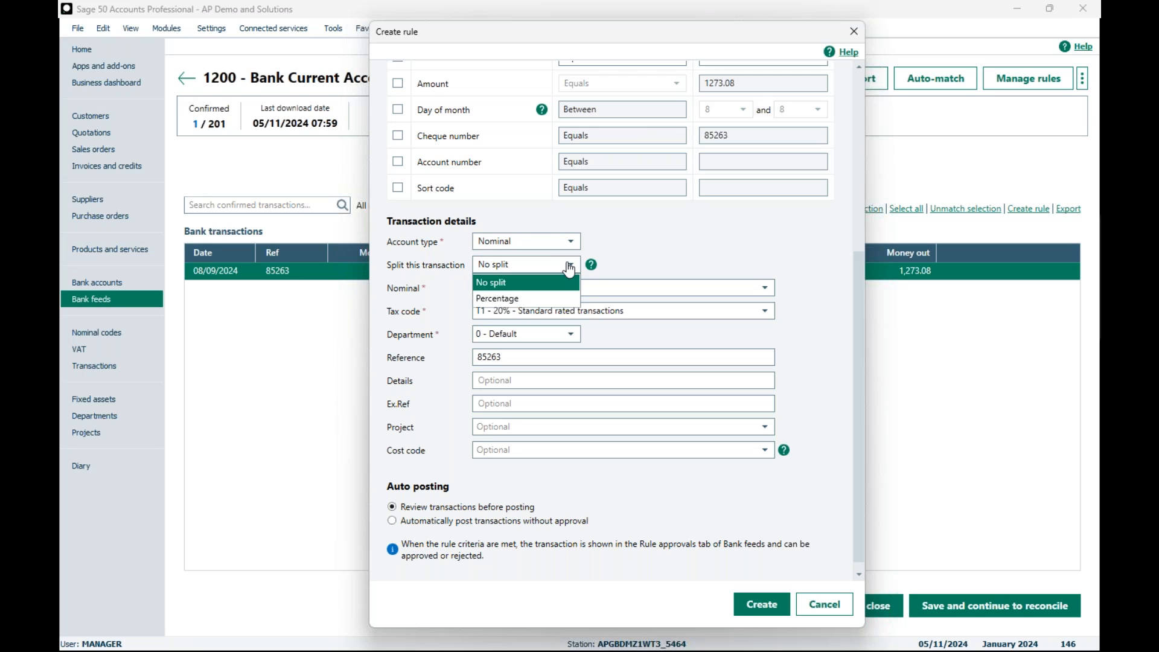
left_click(568, 267)
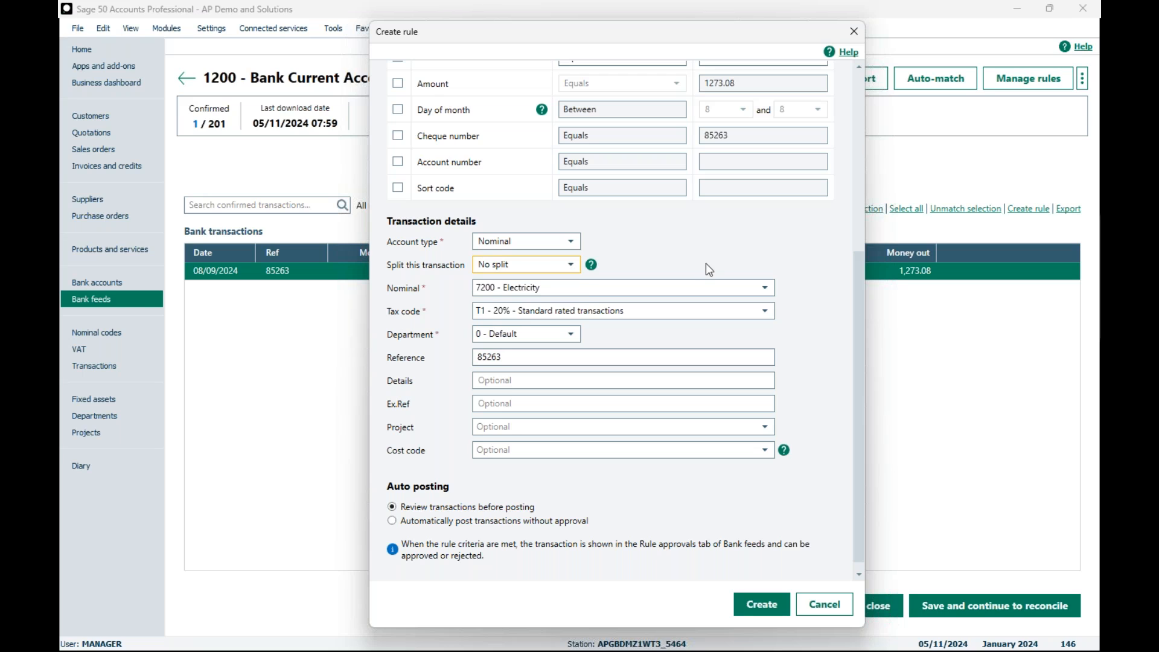
Compare the split choices offered with the Amount condition disabled and enabled, leaving that condition disabled
left_click_drag(860, 301, 861, 226)
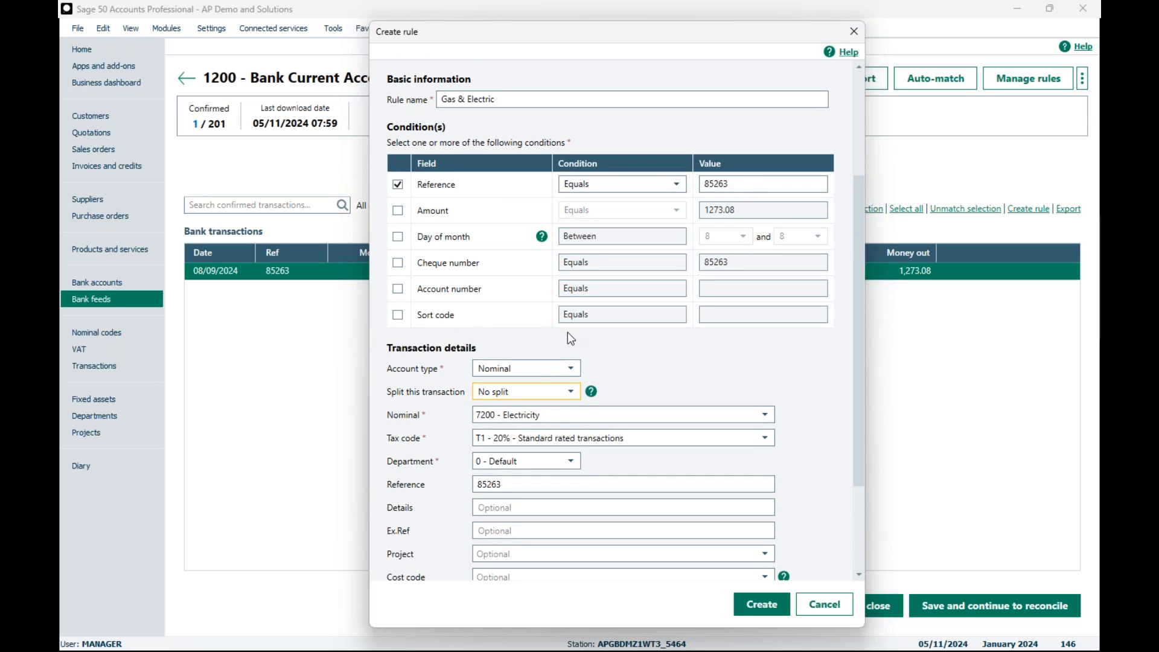
left_click(565, 392)
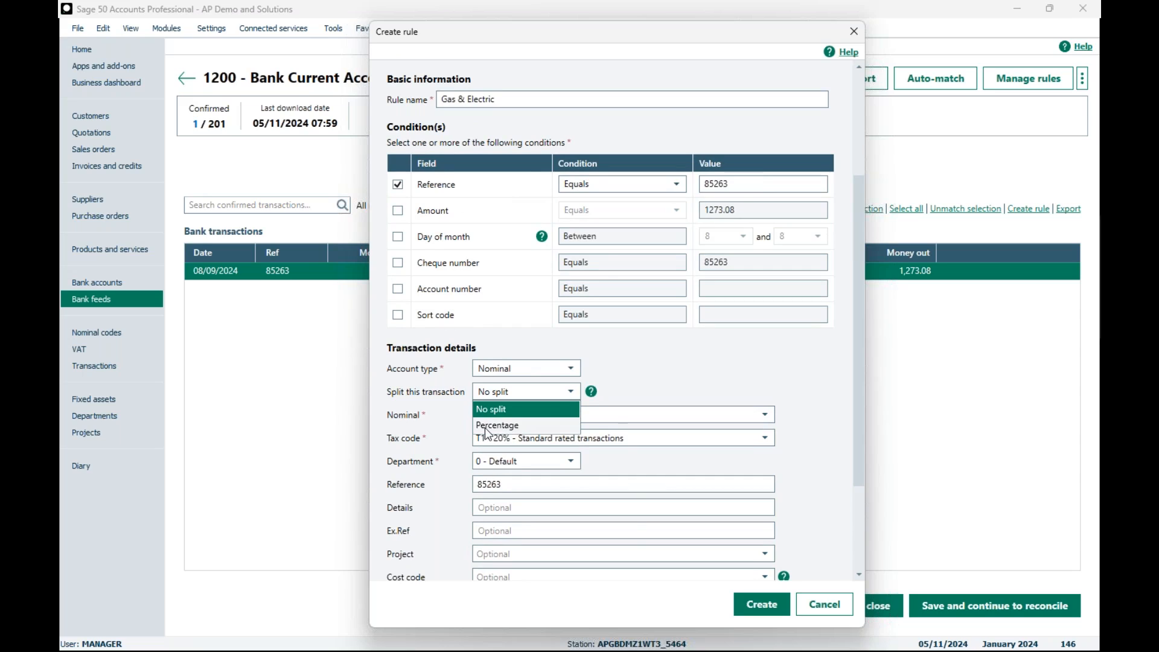
left_click(398, 211)
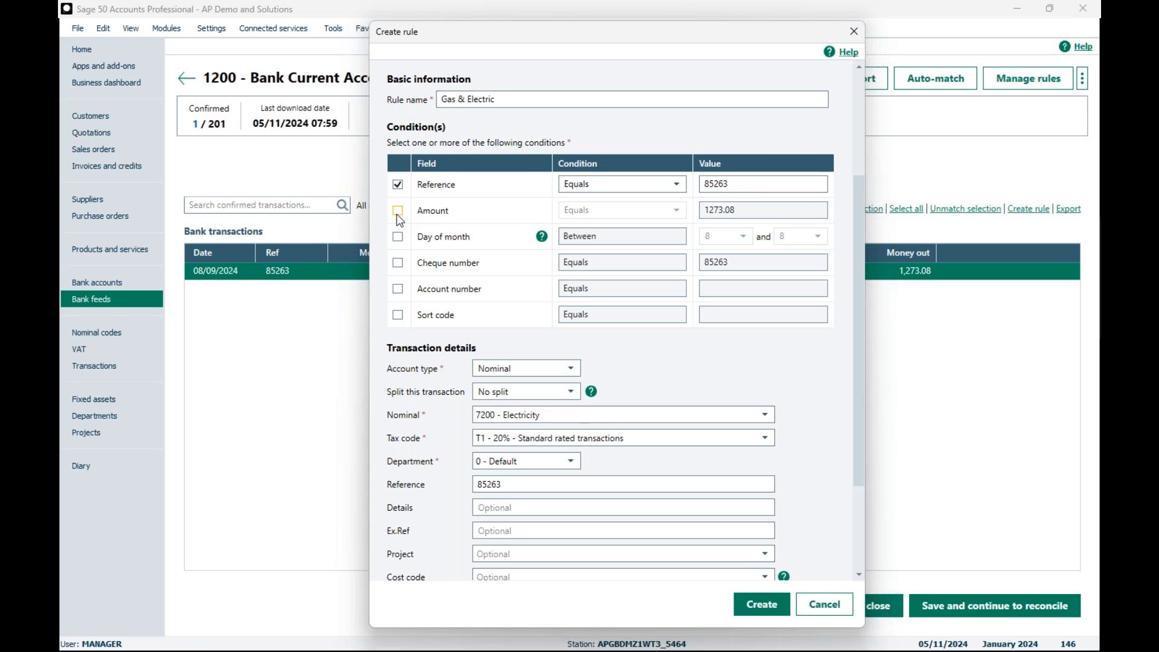
left_click(578, 391)
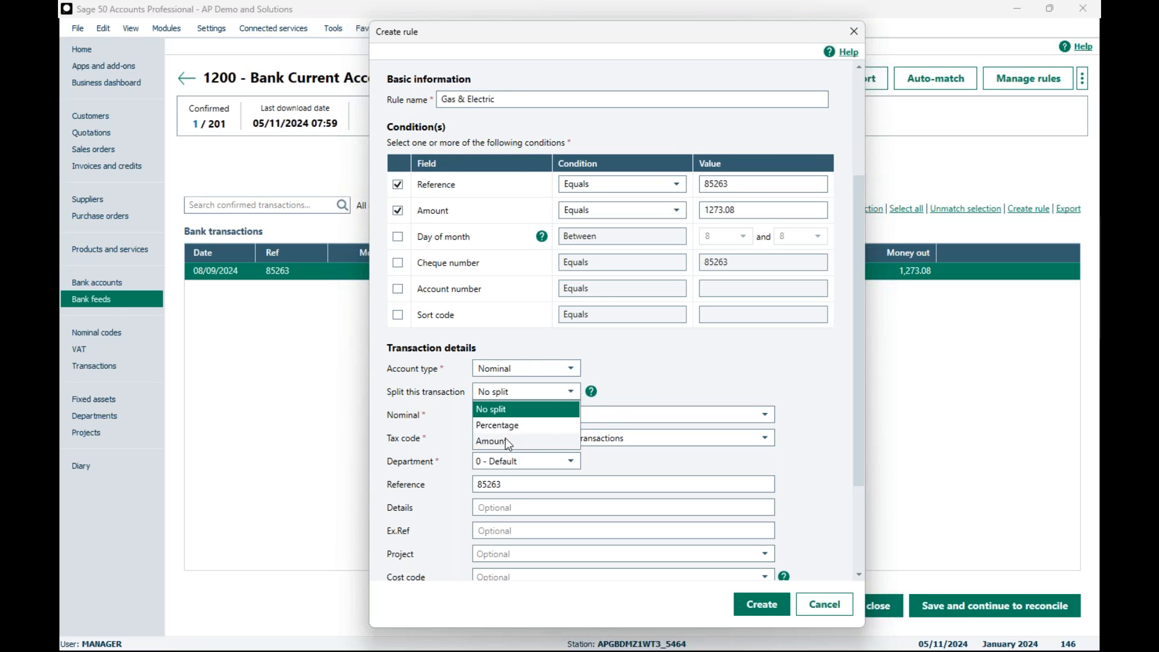
left_click(404, 218)
left_click(398, 212)
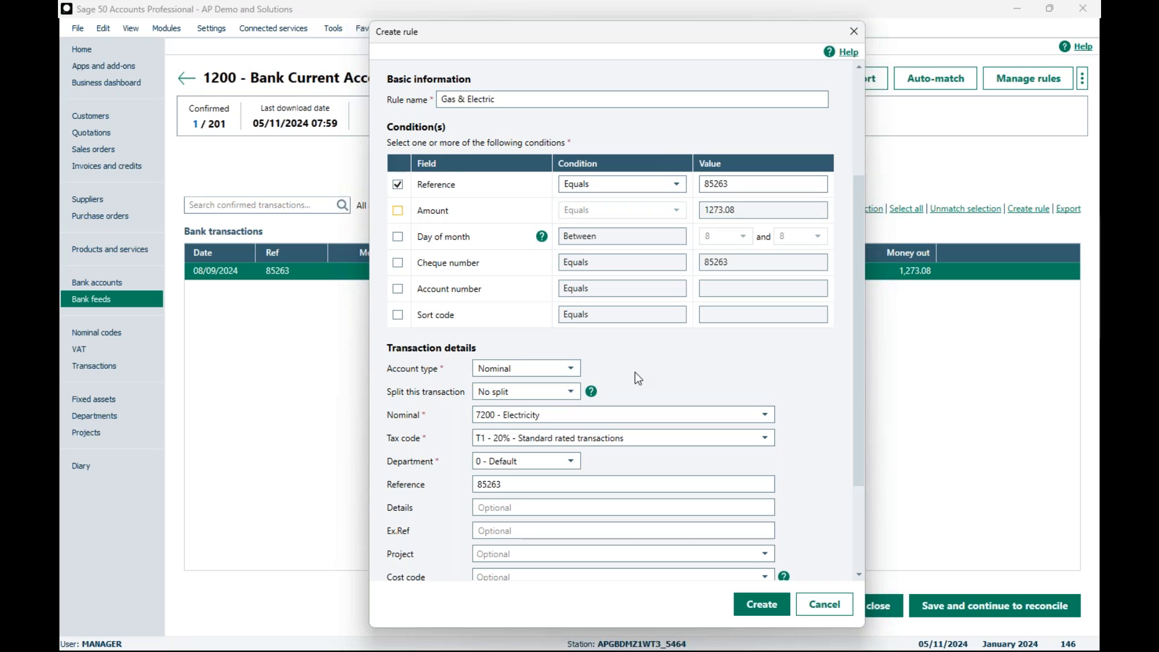
Split the rule's transaction by Percentage and allocate 70 percent to the first split, 7200 Electricity
left_click(570, 391)
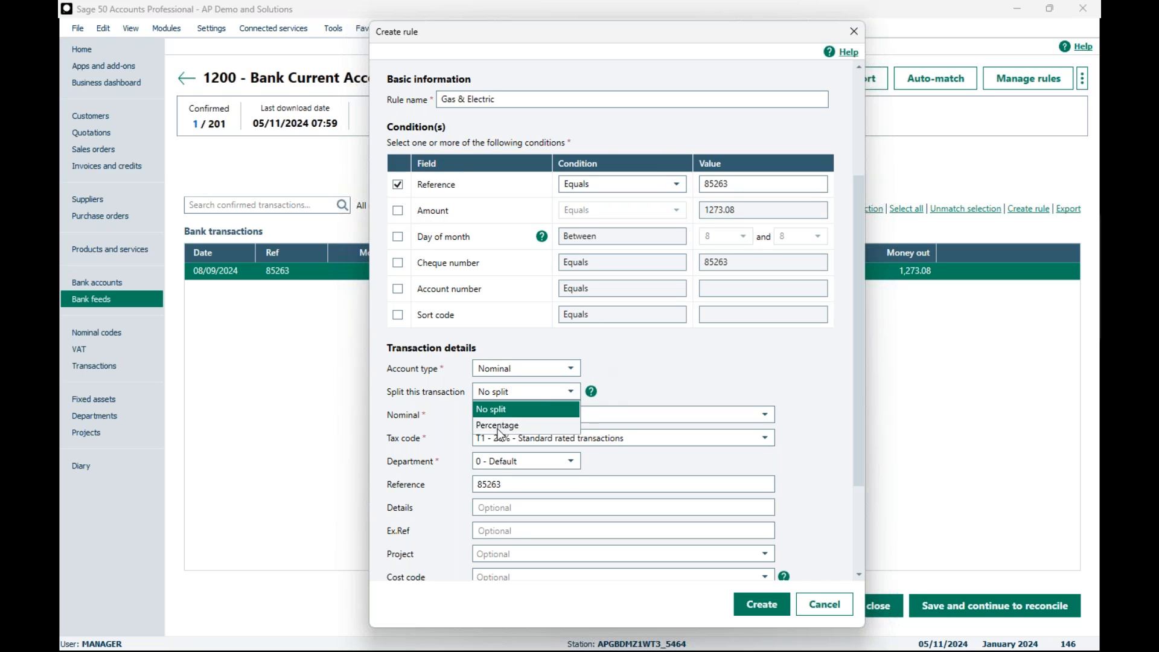
left_click(499, 425)
left_click_drag(863, 238, 857, 344)
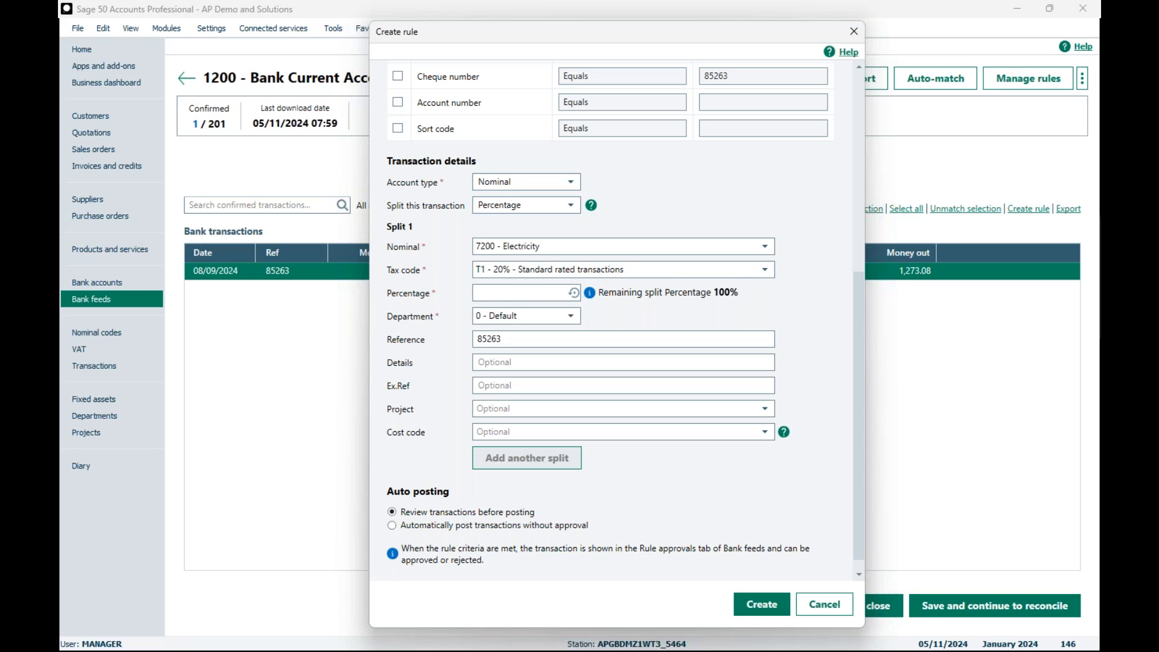
left_click(771, 269)
left_click(771, 270)
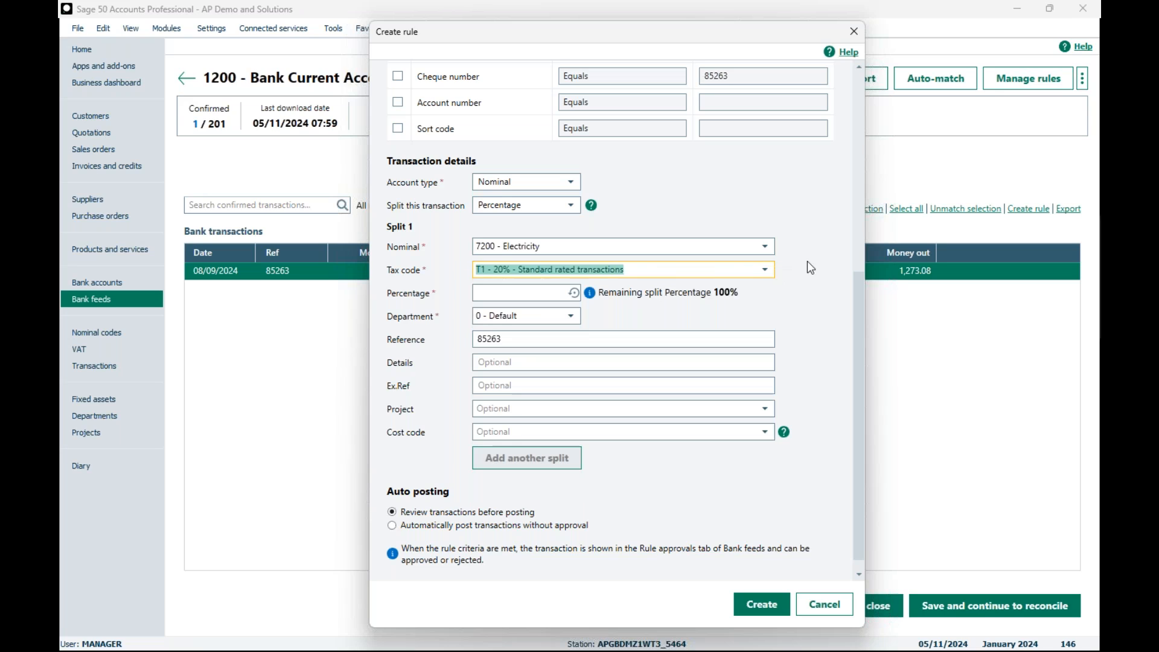
left_click(499, 292)
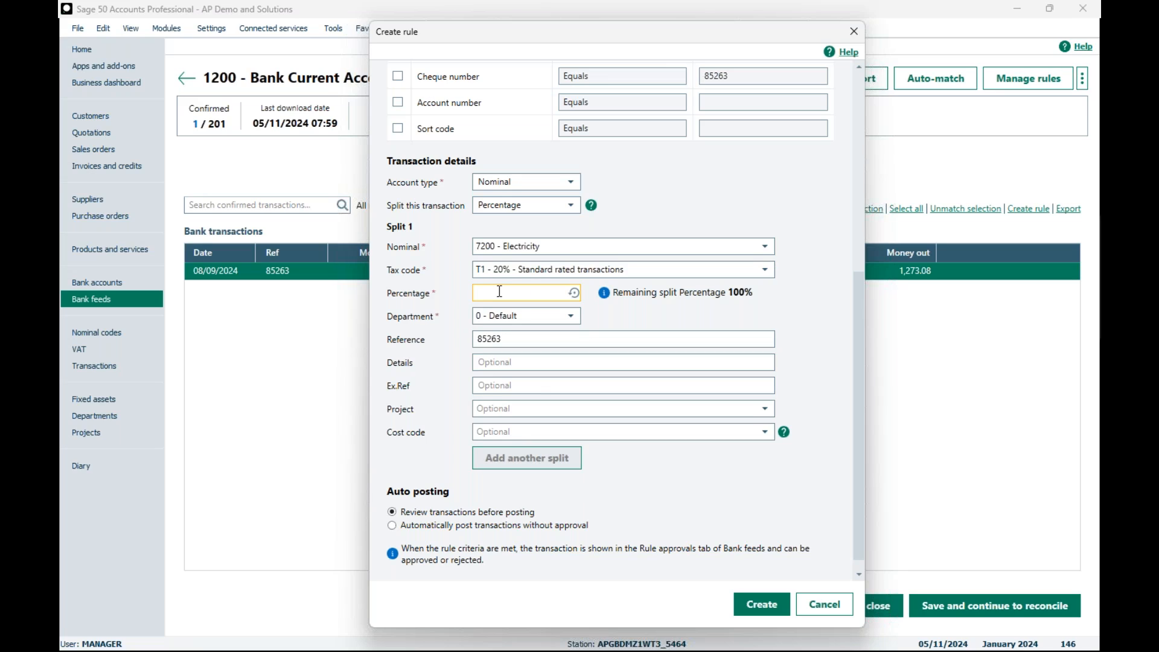
type("70")
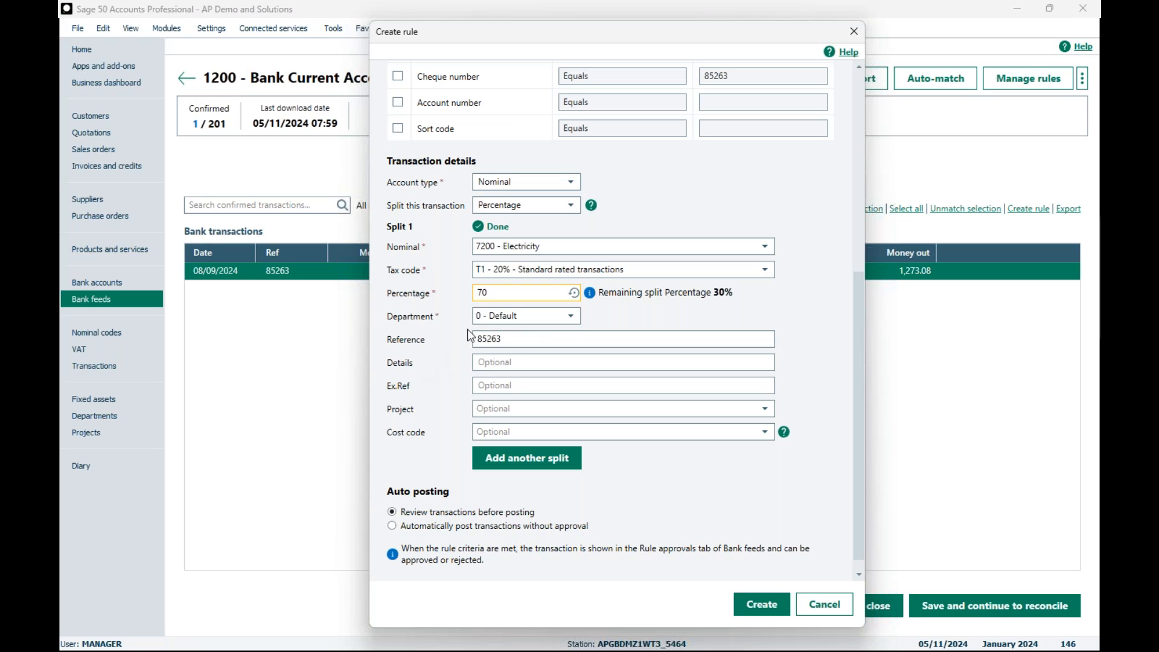
Enter Electric as the first split's details and add a second split to the rule
left_click(501, 363)
type("Electric")
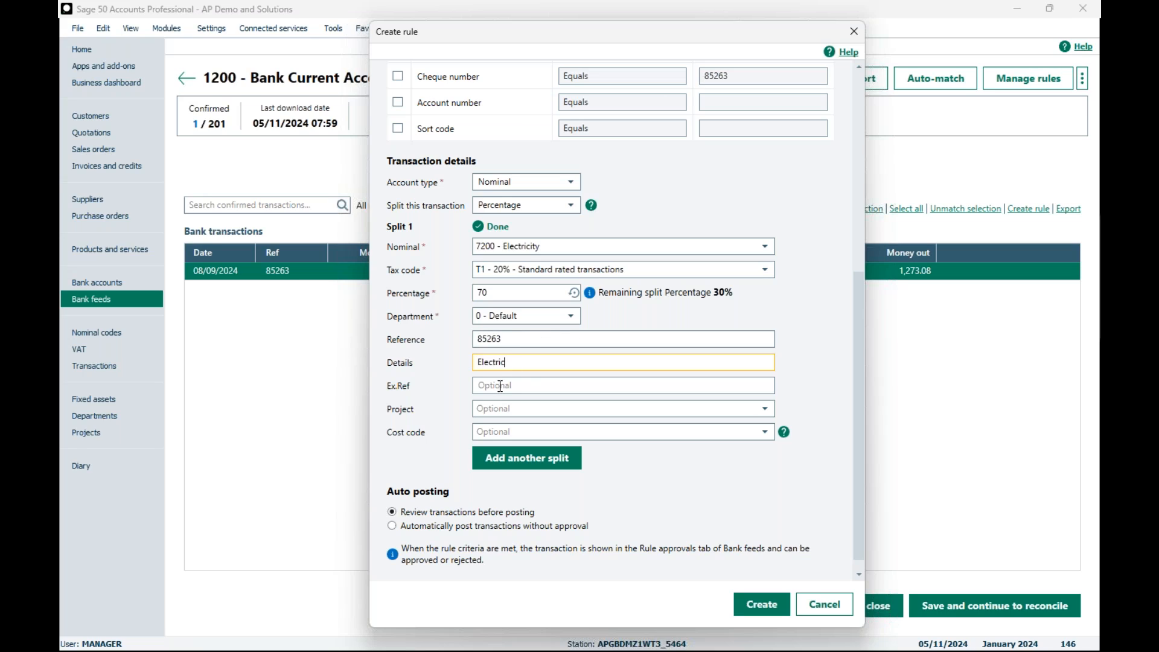
left_click(433, 410)
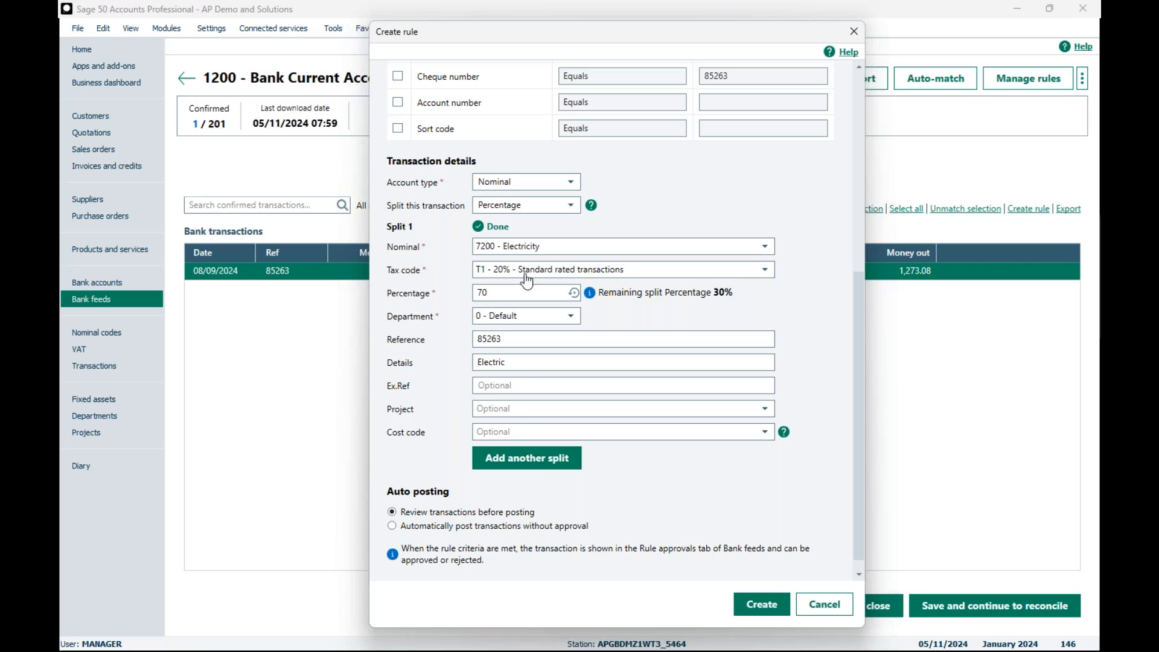
left_click(517, 467)
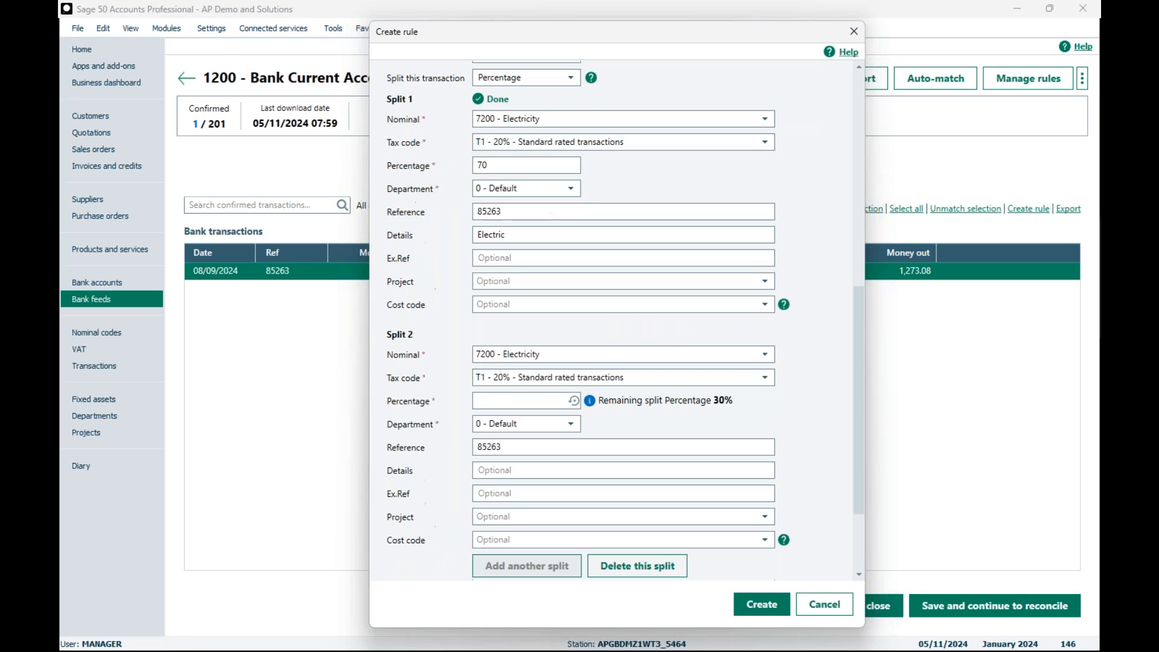
Assign the second split to nominal 7201 Gas and allocate the remaining 30 percent to it
left_click(571, 362)
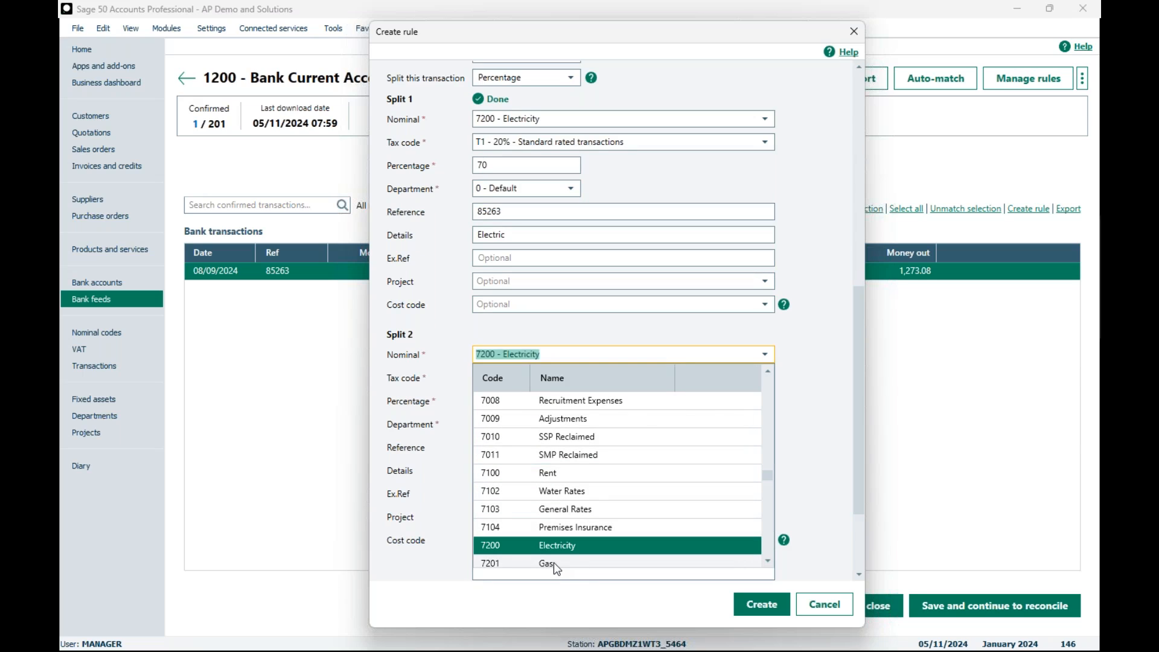
left_click(581, 562)
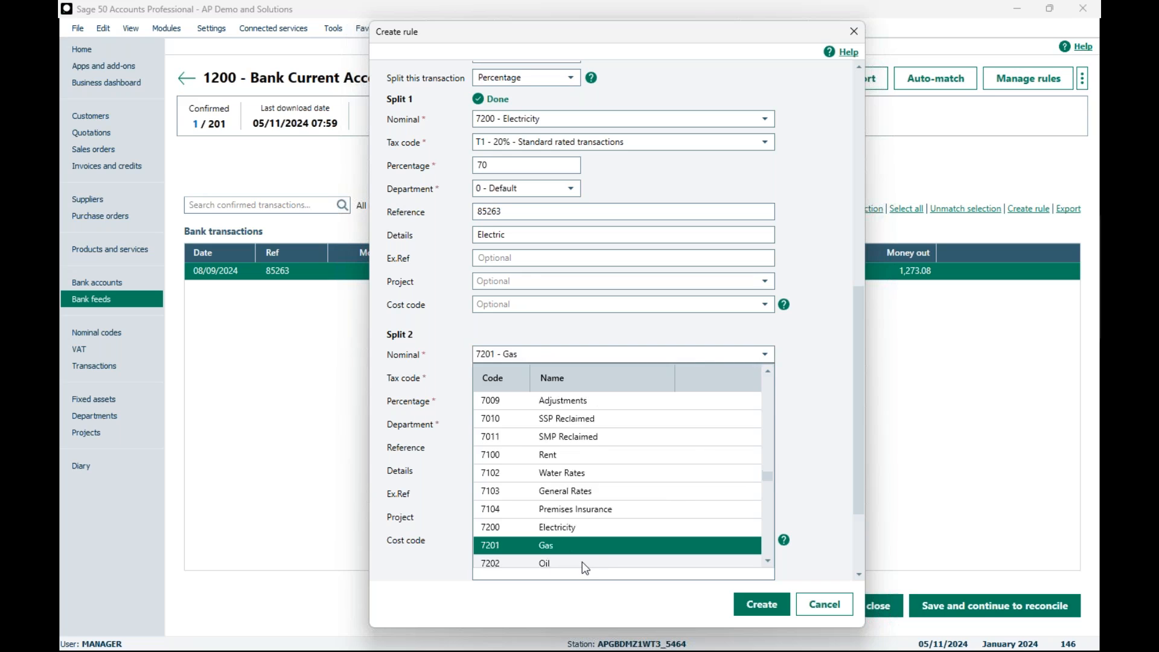
left_click_drag(851, 314, 856, 370)
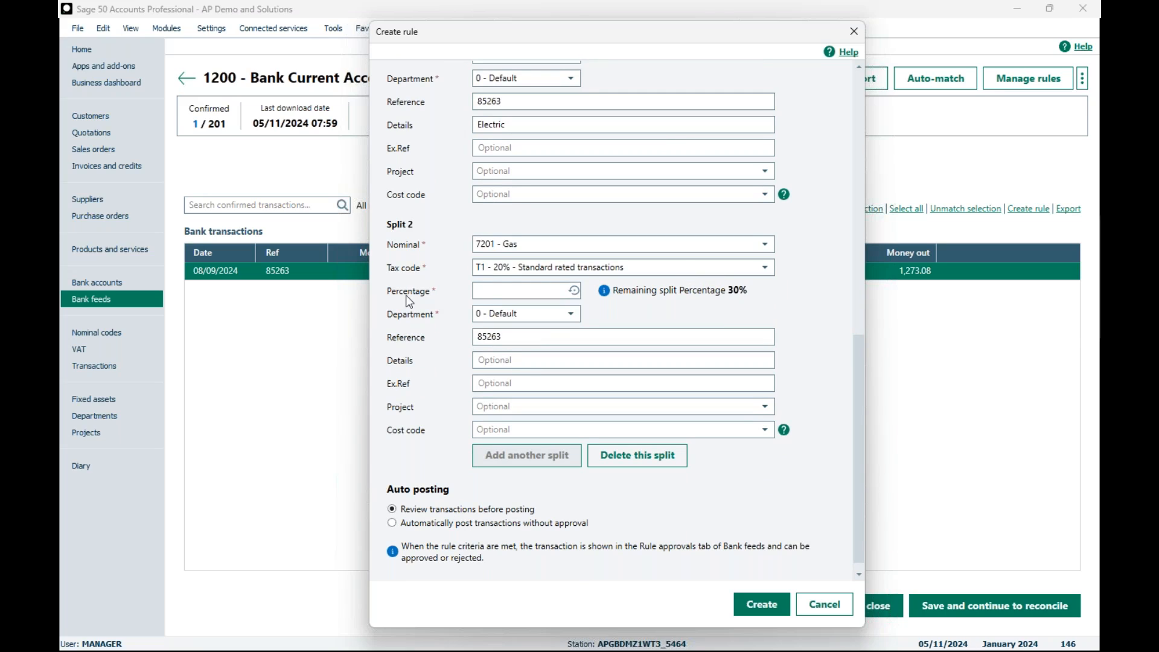
left_click(490, 296)
left_click(574, 292)
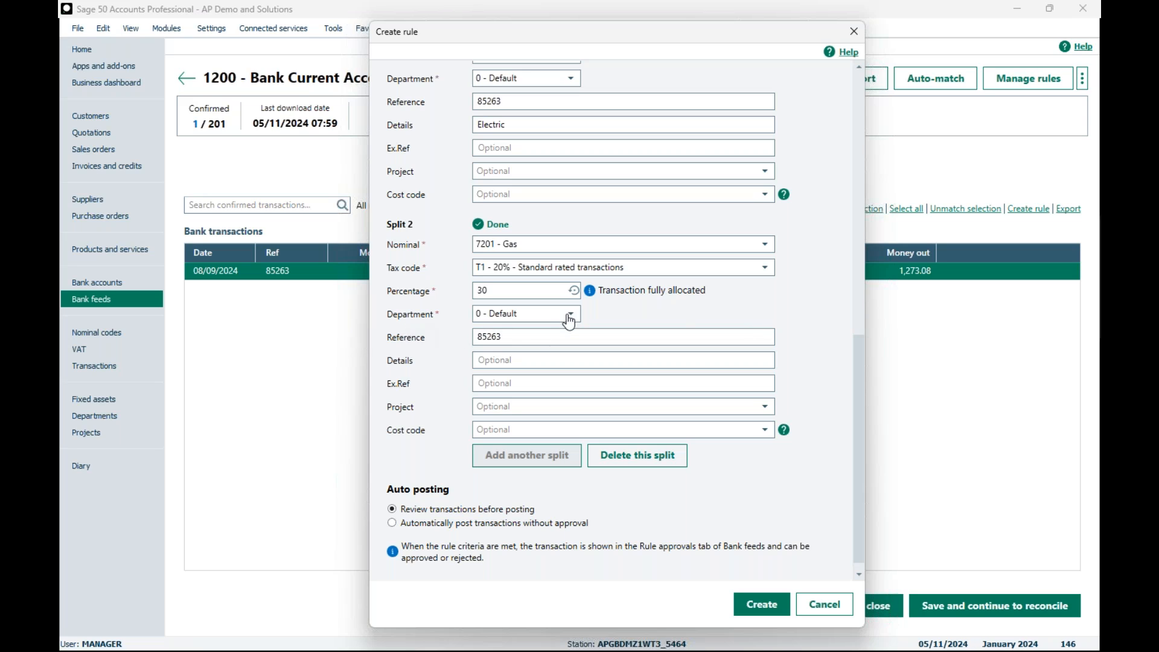
Enter Gas as the second split's details and create the rule with transactions reviewed before posting
left_click(486, 361)
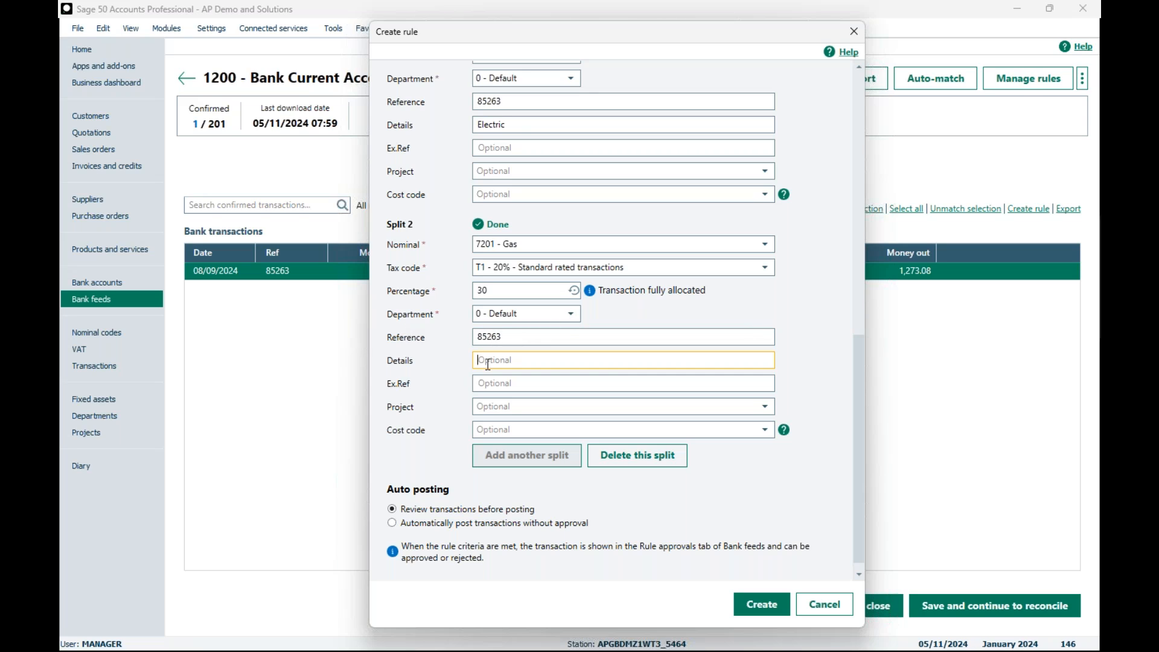
type("Gas")
left_click(424, 330)
scroll(424, 326, "down", 1)
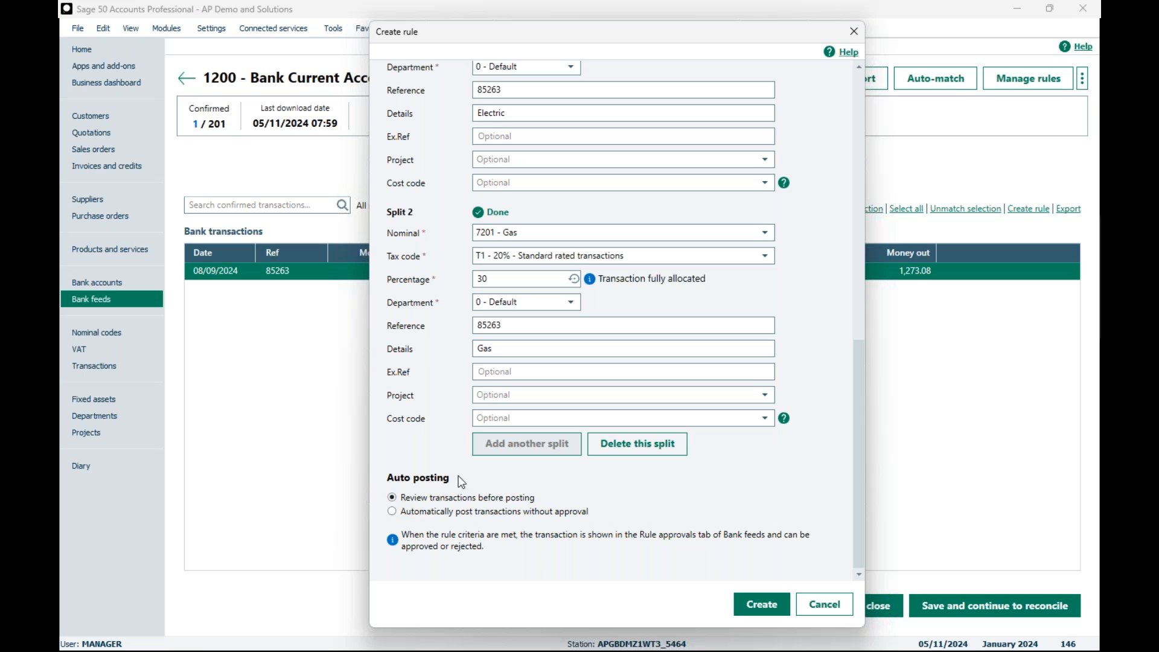
left_click(755, 604)
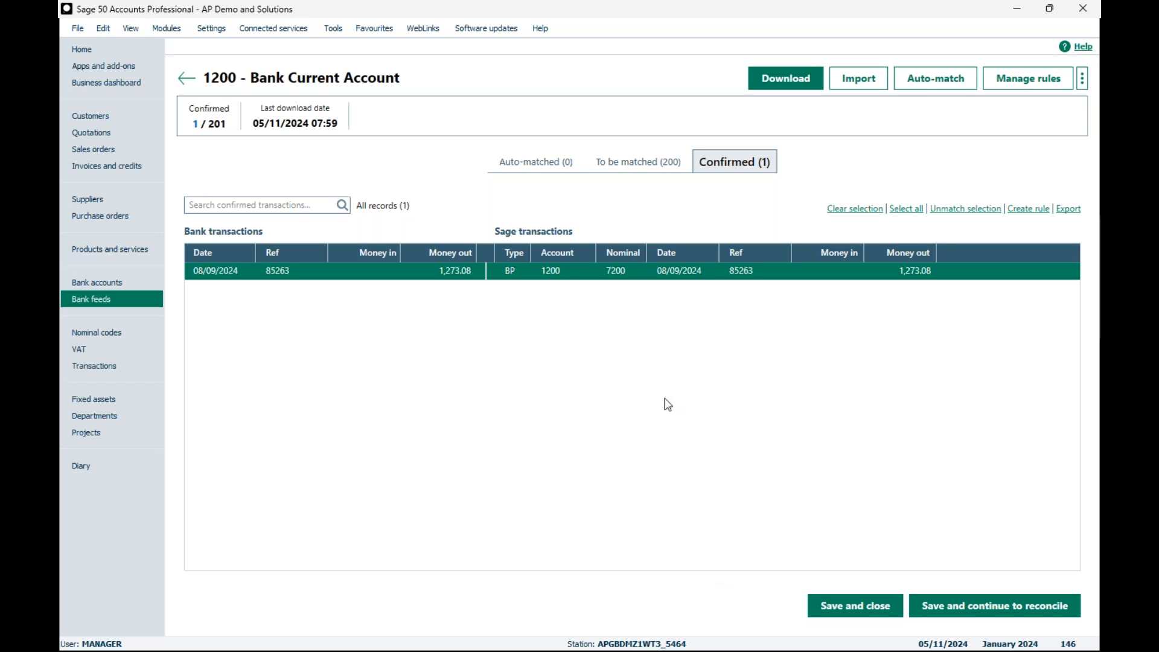
Review the bank account's saved rules, and download new bank transactions, continuing past the rule approvals guidance
left_click(1015, 90)
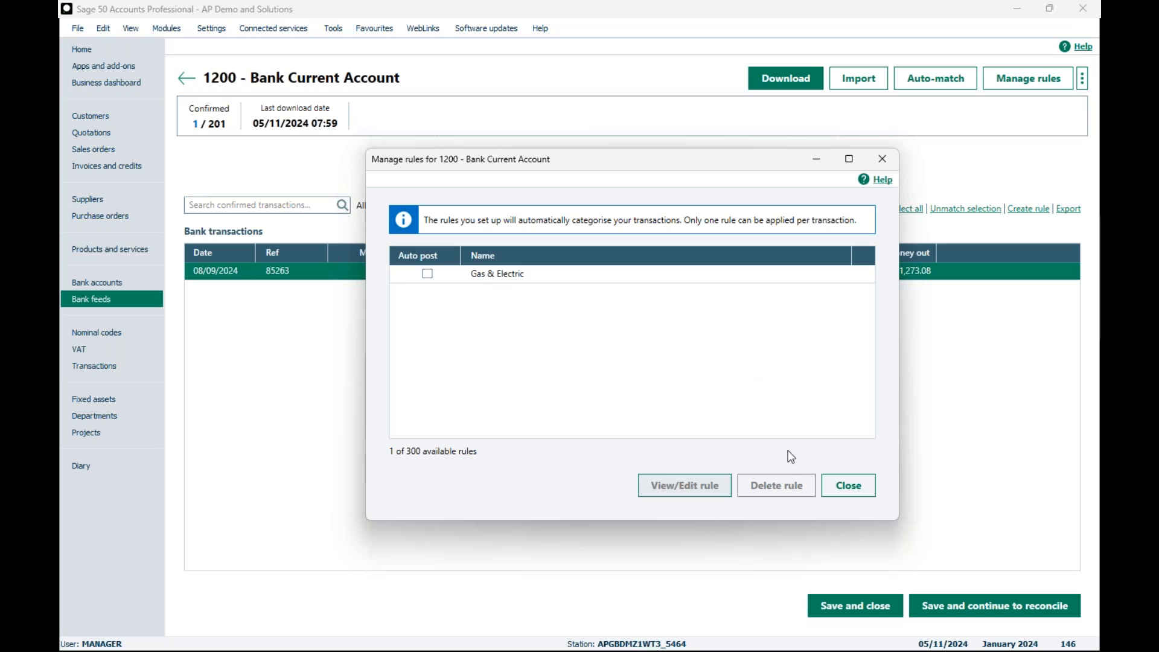
left_click(857, 491)
left_click(785, 78)
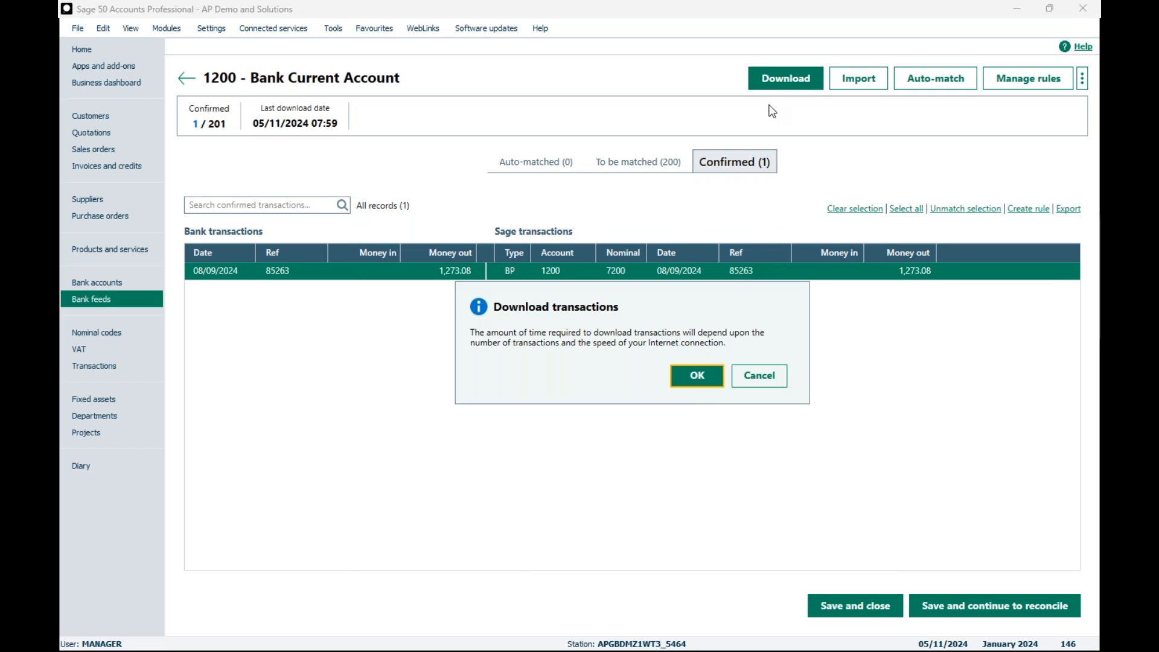
left_click(690, 377)
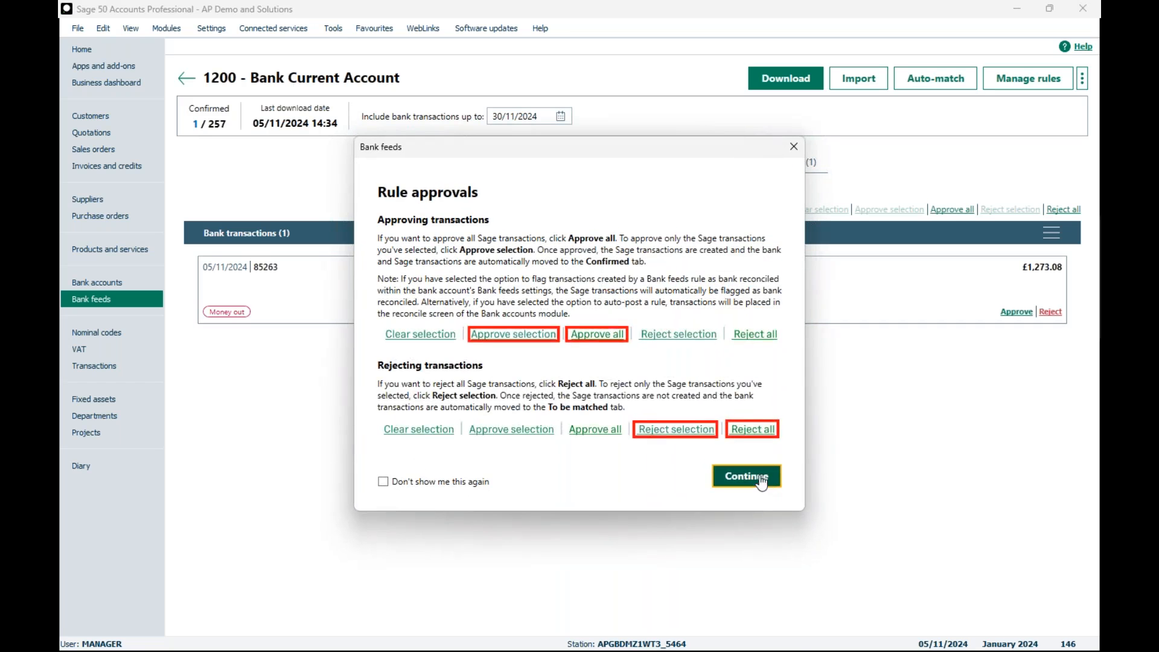
left_click(748, 475)
left_click(711, 356)
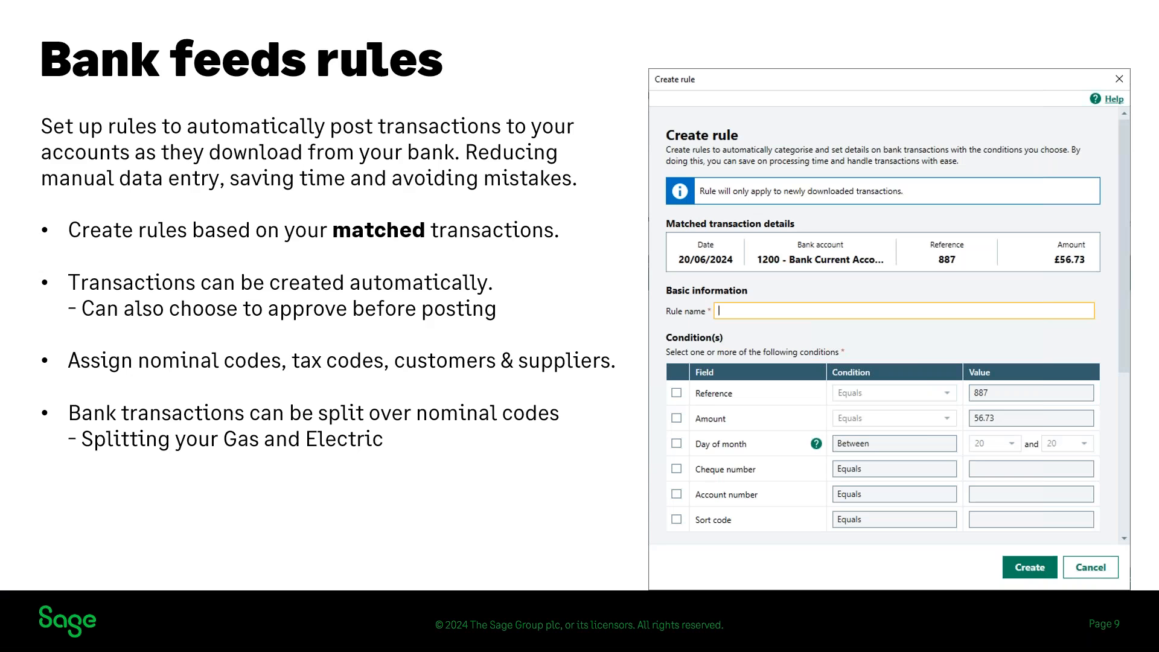
key("Right")
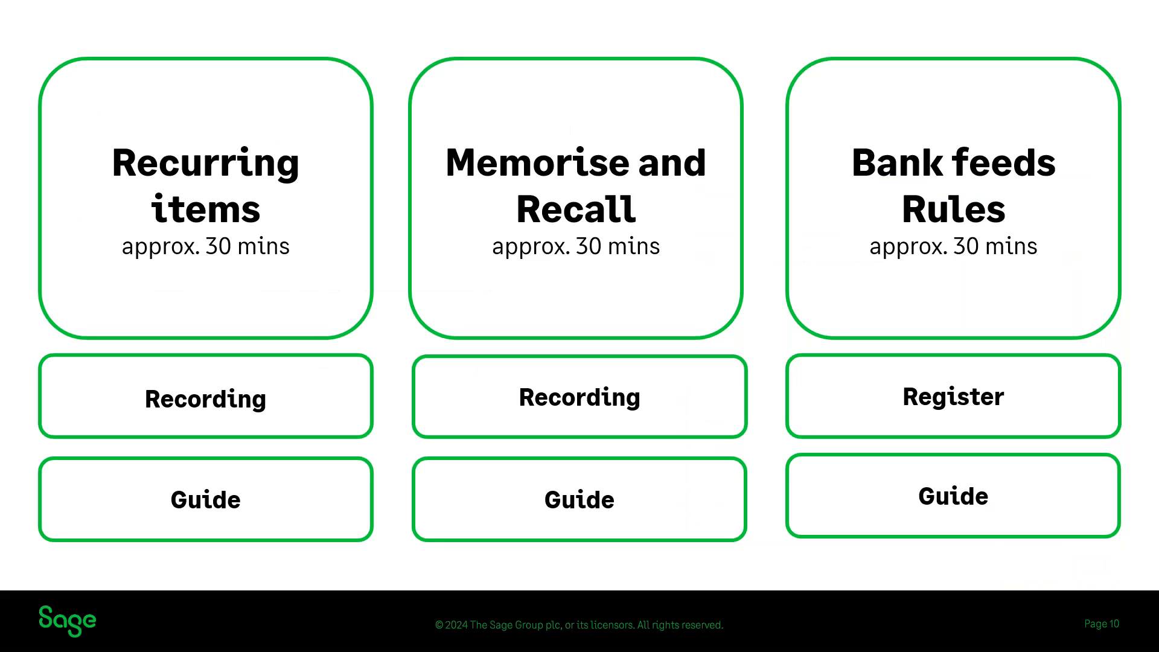